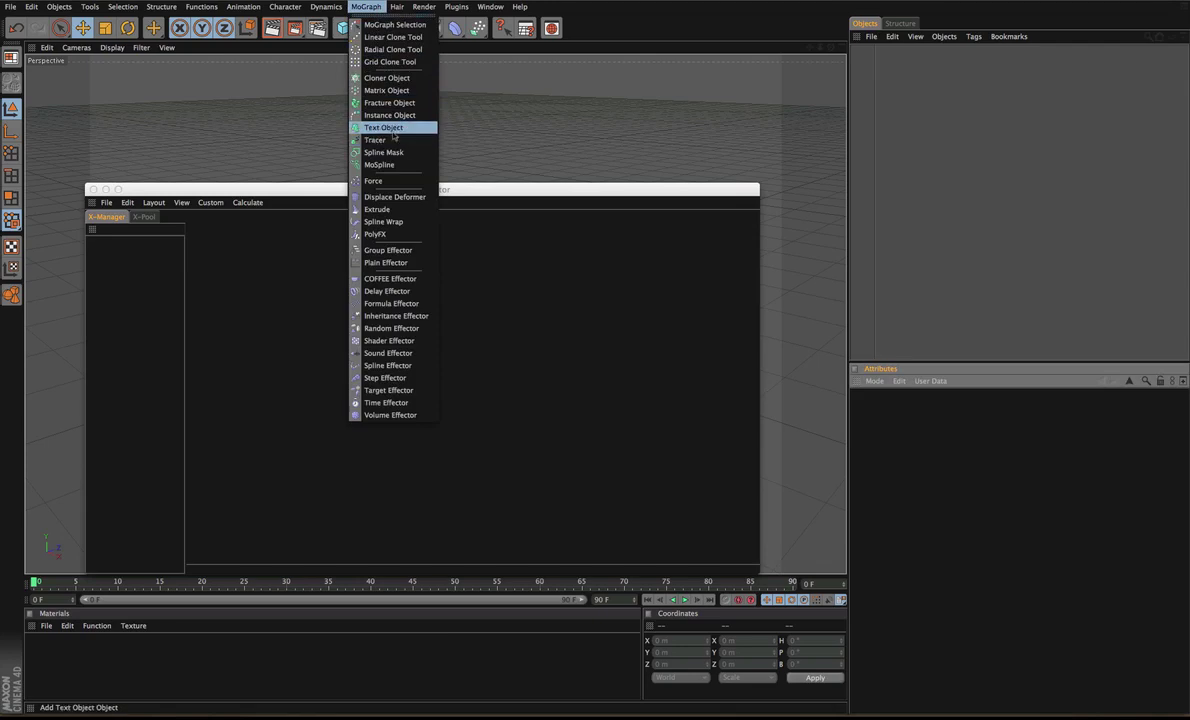
# Step: Add a MoGraph text object, duplicate it, and group both text objects under a null
pyautogui.click(384, 128)
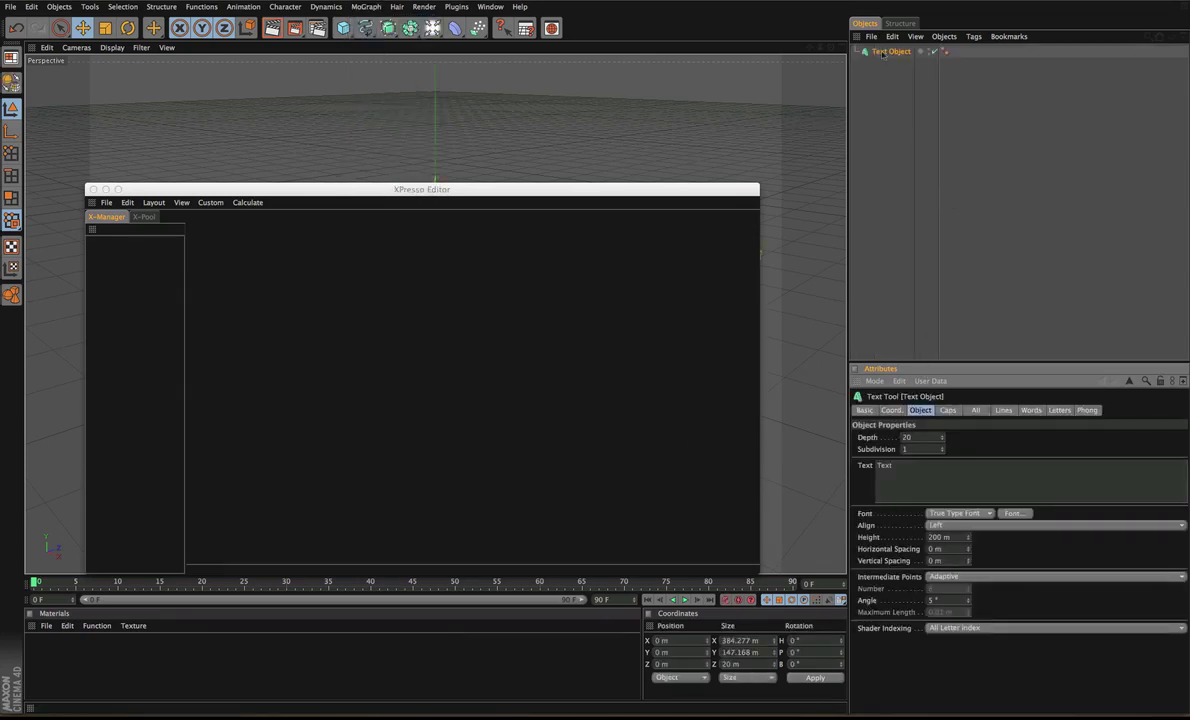
pyautogui.keyDown('ctrl'); pyautogui.moveTo(885, 53); pyautogui.dragTo(887, 96); pyautogui.keyUp('ctrl')
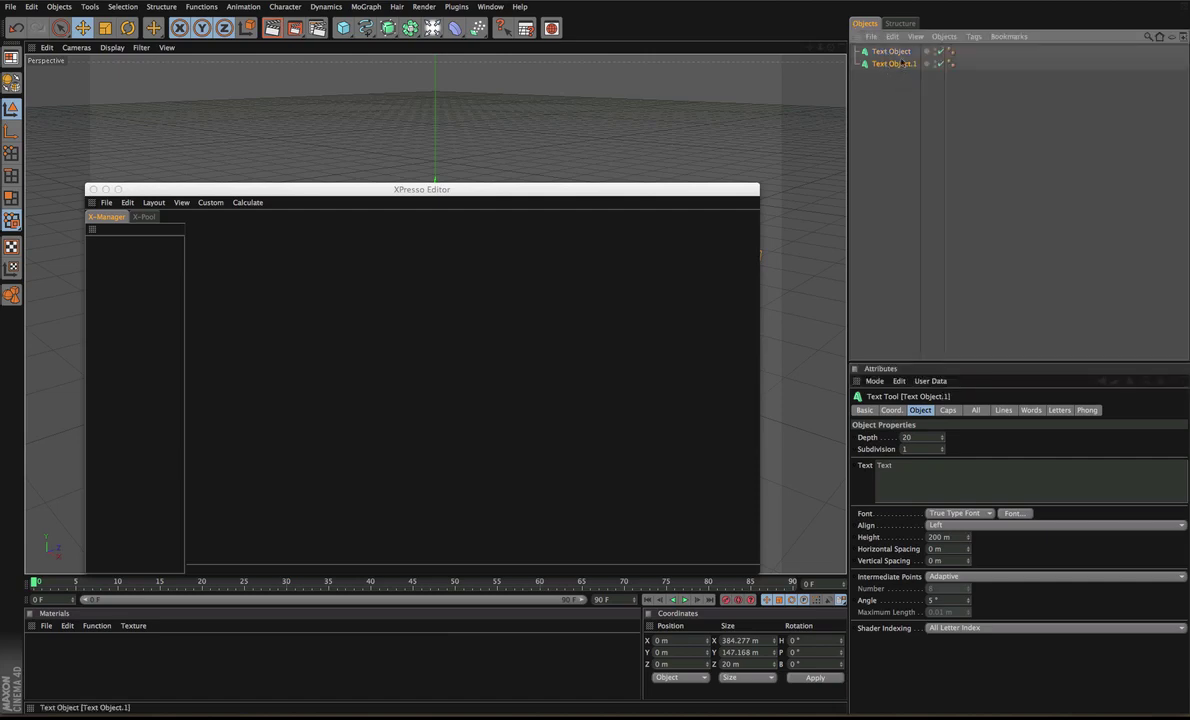
pyautogui.keyDown('shift'); pyautogui.click(897, 54); pyautogui.keyUp('shift')
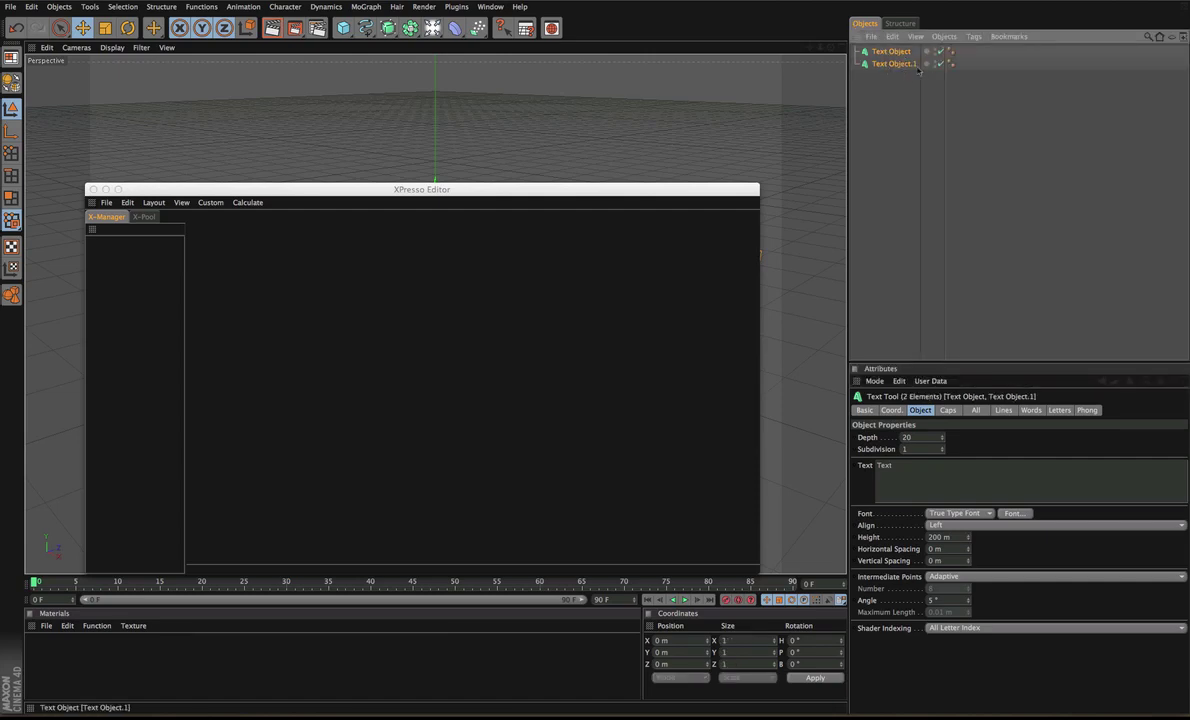
pyautogui.hotkey('alt', 'g')
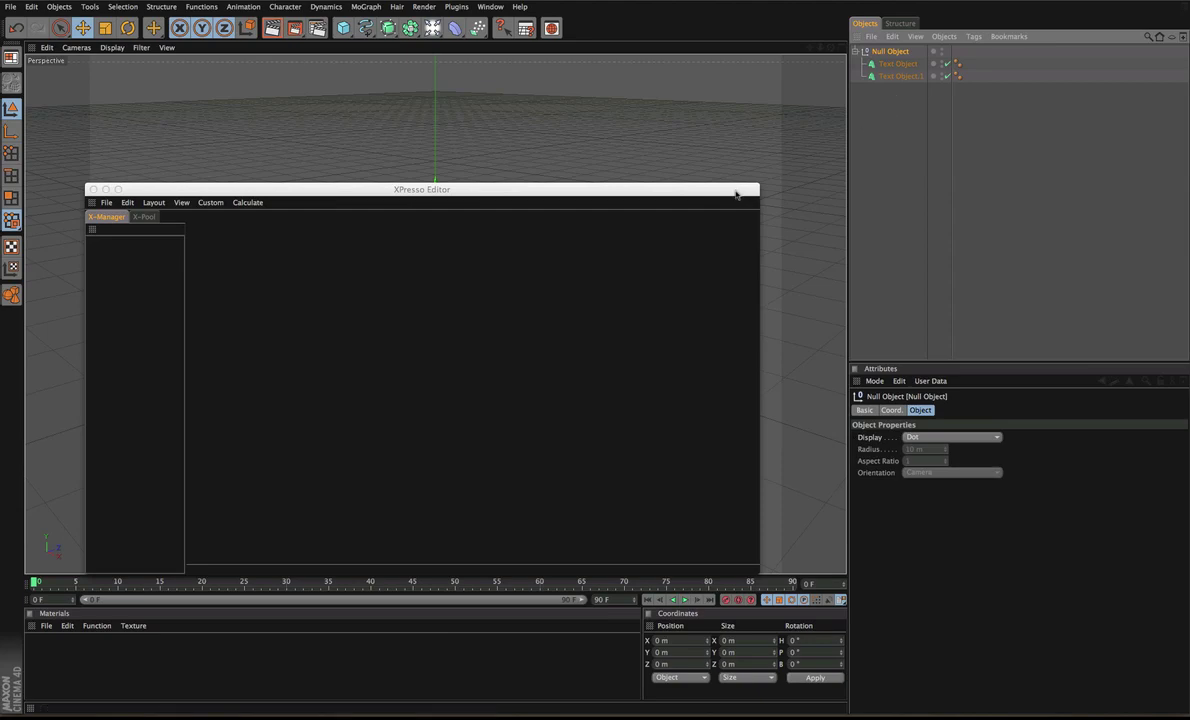
# Step: Set the alignment of both text objects to Middle, with the XPresso Editor moved clear of the text
pyautogui.moveTo(728, 192); pyautogui.dragTo(635, 457)
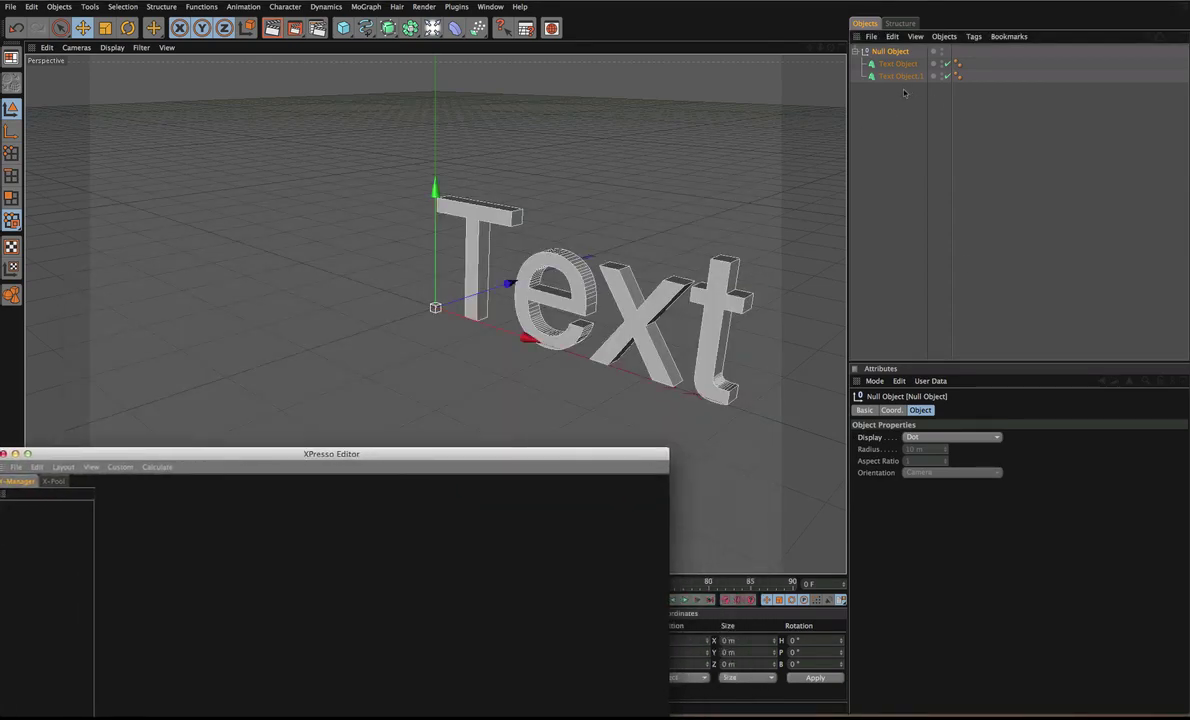
pyautogui.moveTo(905, 93); pyautogui.dragTo(905, 62)
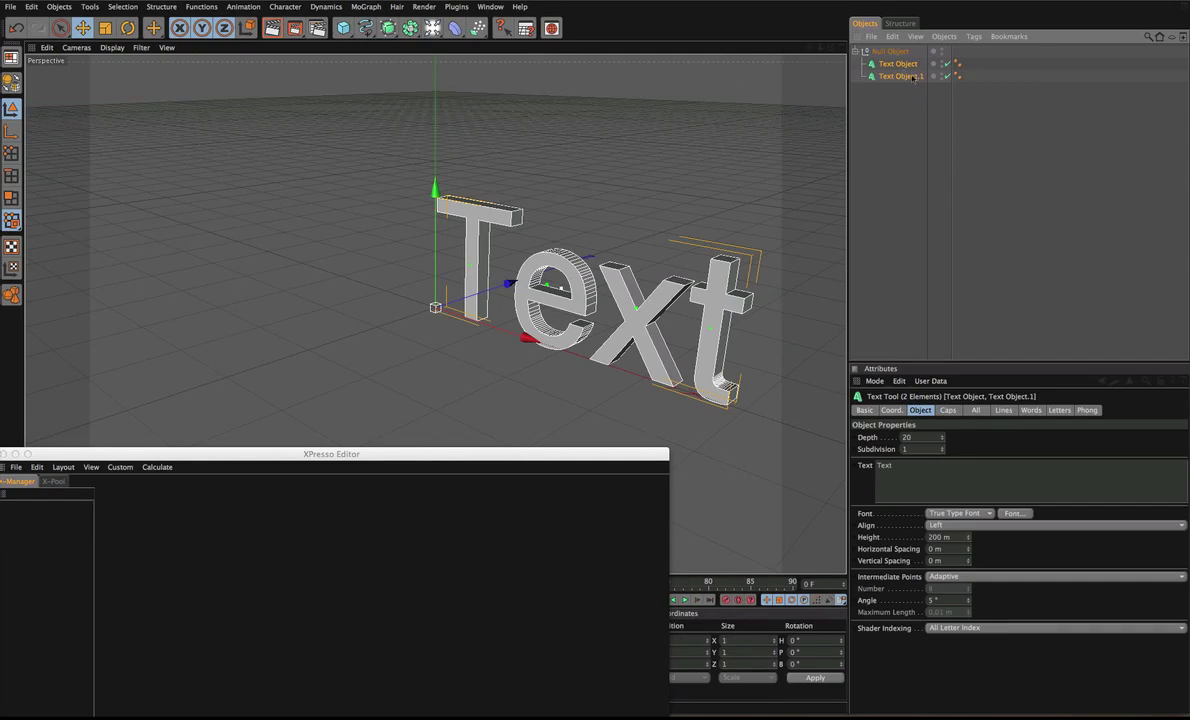
pyautogui.click(953, 526)
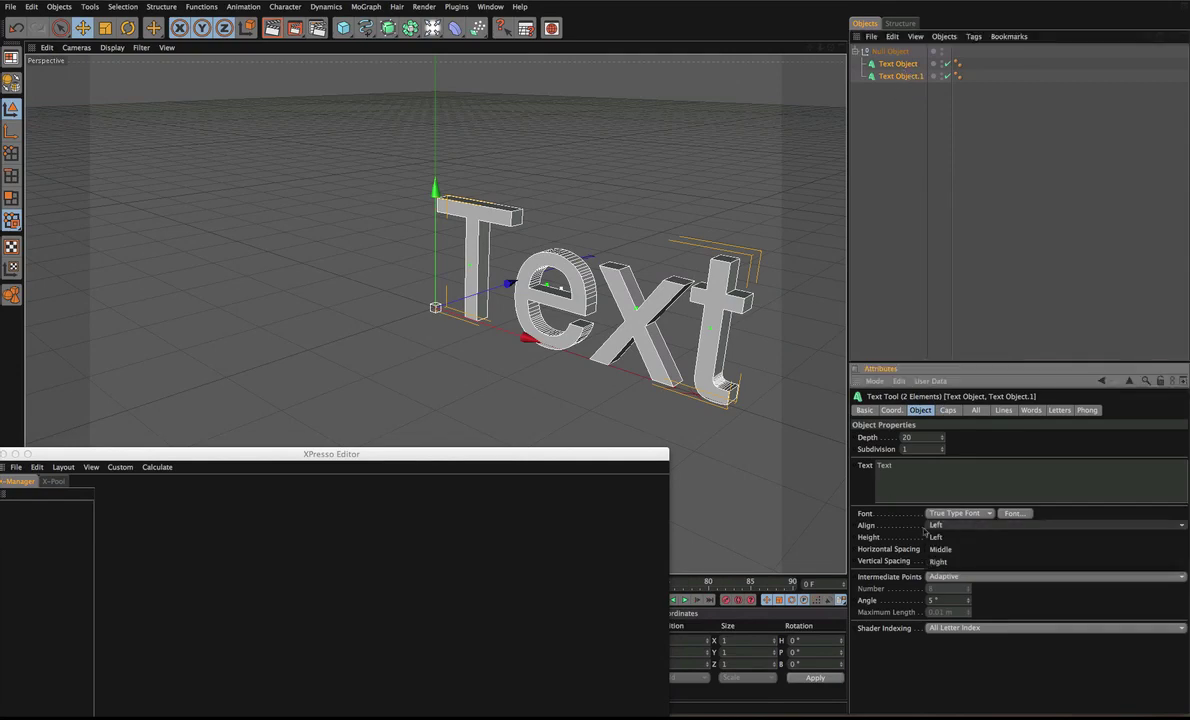
pyautogui.click(945, 512)
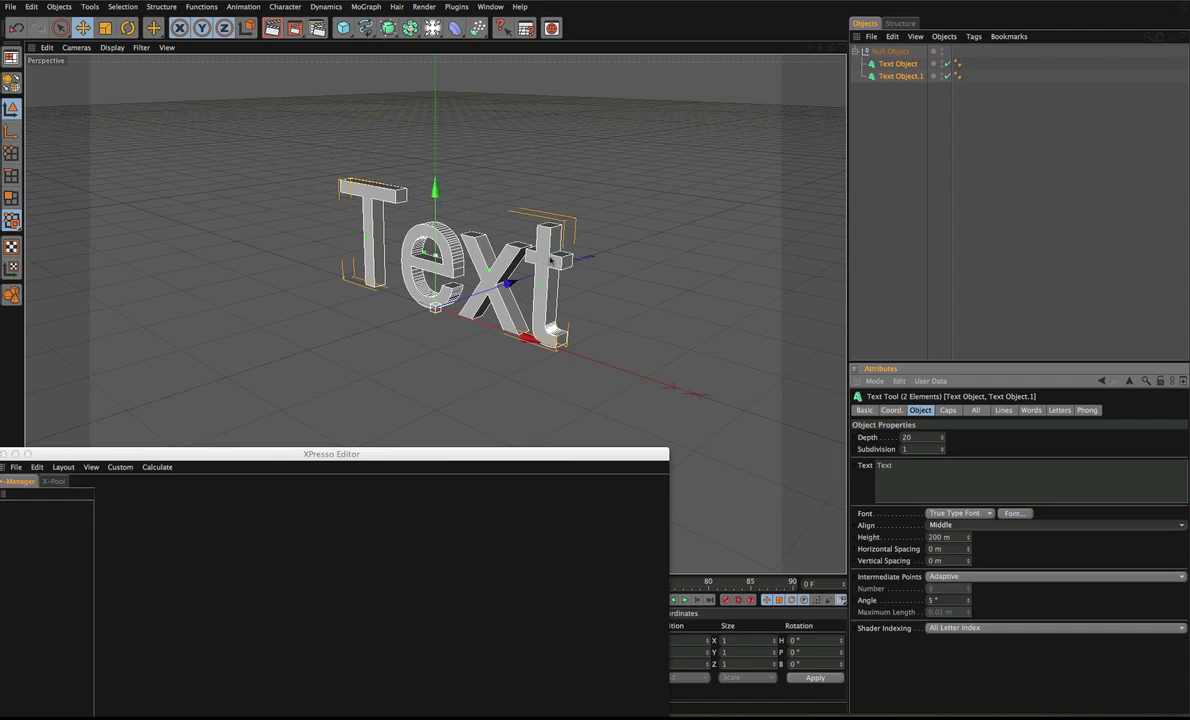
# Step: Set the first text object's text to "Cinema" and the second one's text to "Tutorial"
pyautogui.click(906, 64)
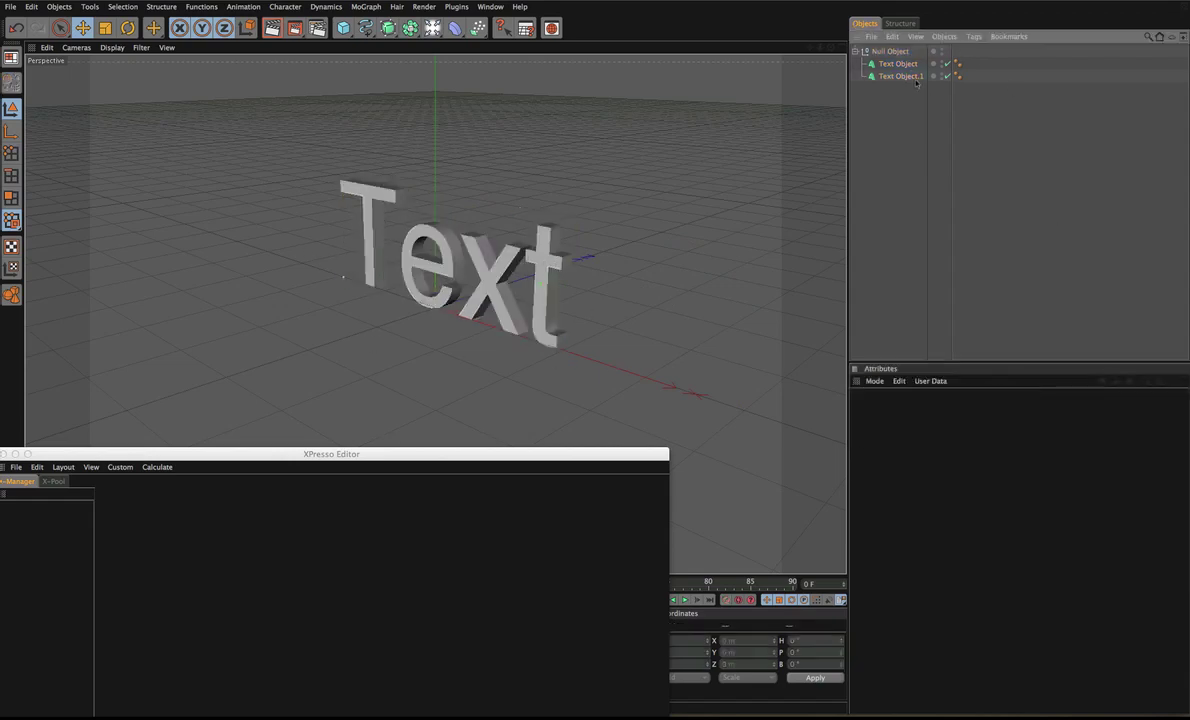
pyautogui.doubleClick(884, 466)
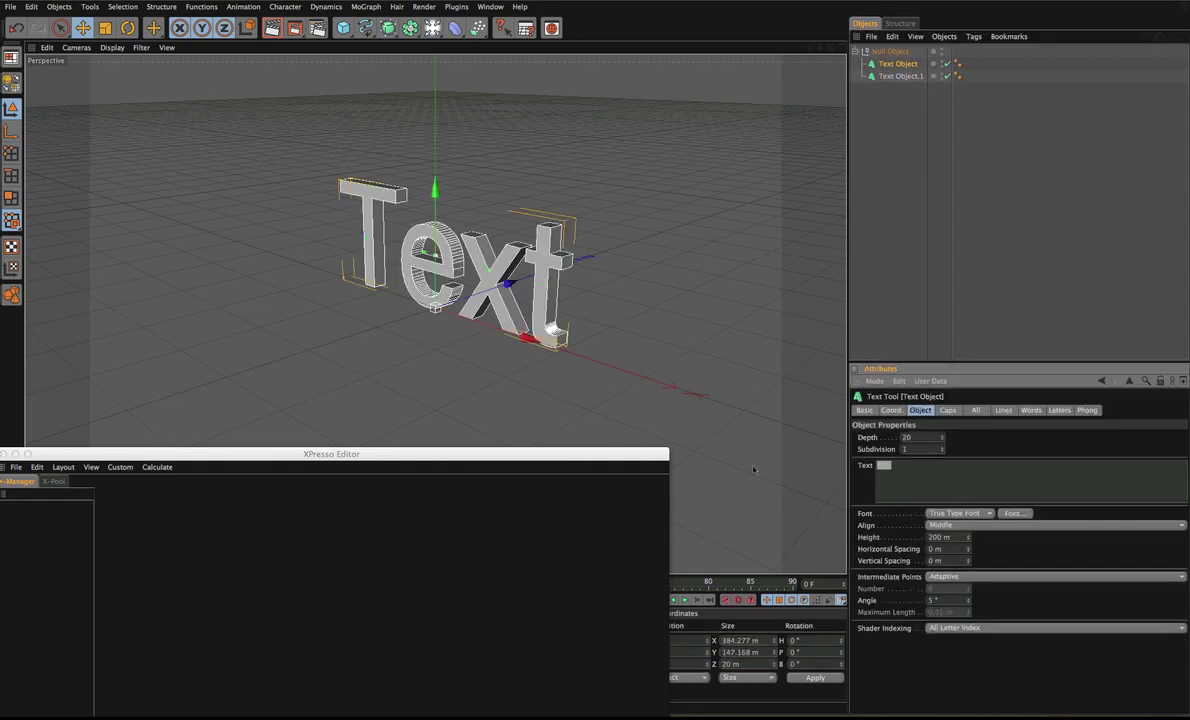
pyautogui.write('Cinema')
pyautogui.click(896, 76)
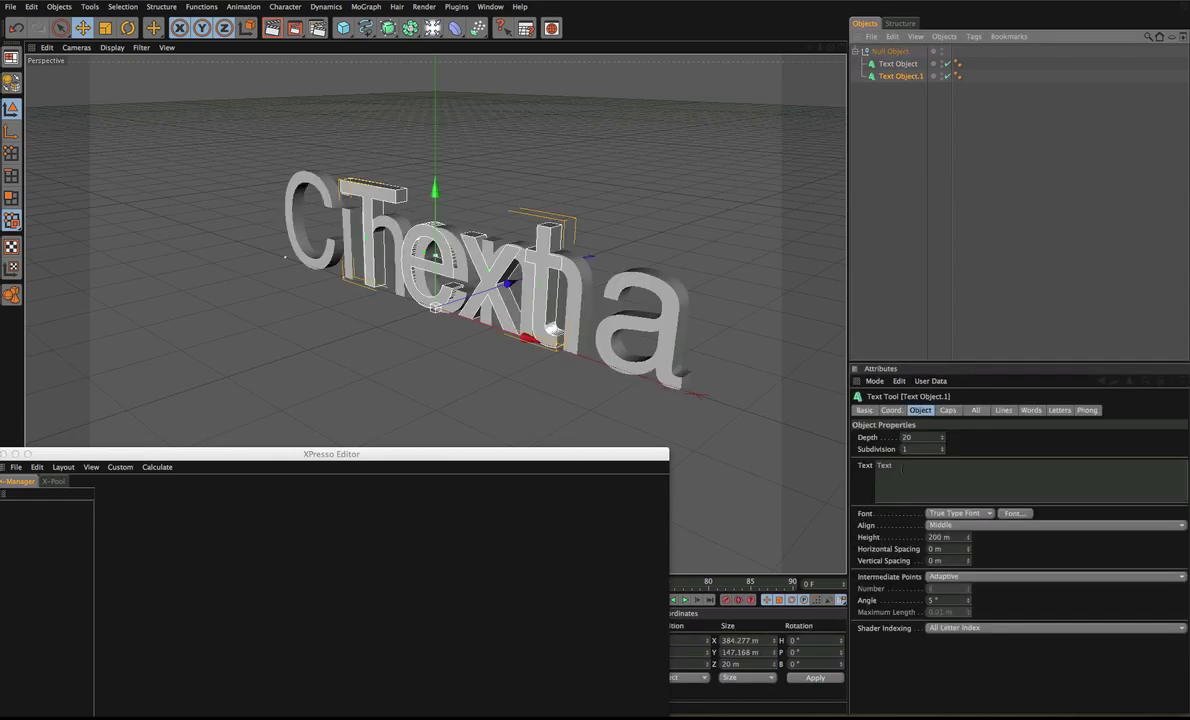
pyautogui.moveTo(901, 467); pyautogui.dragTo(830, 464)
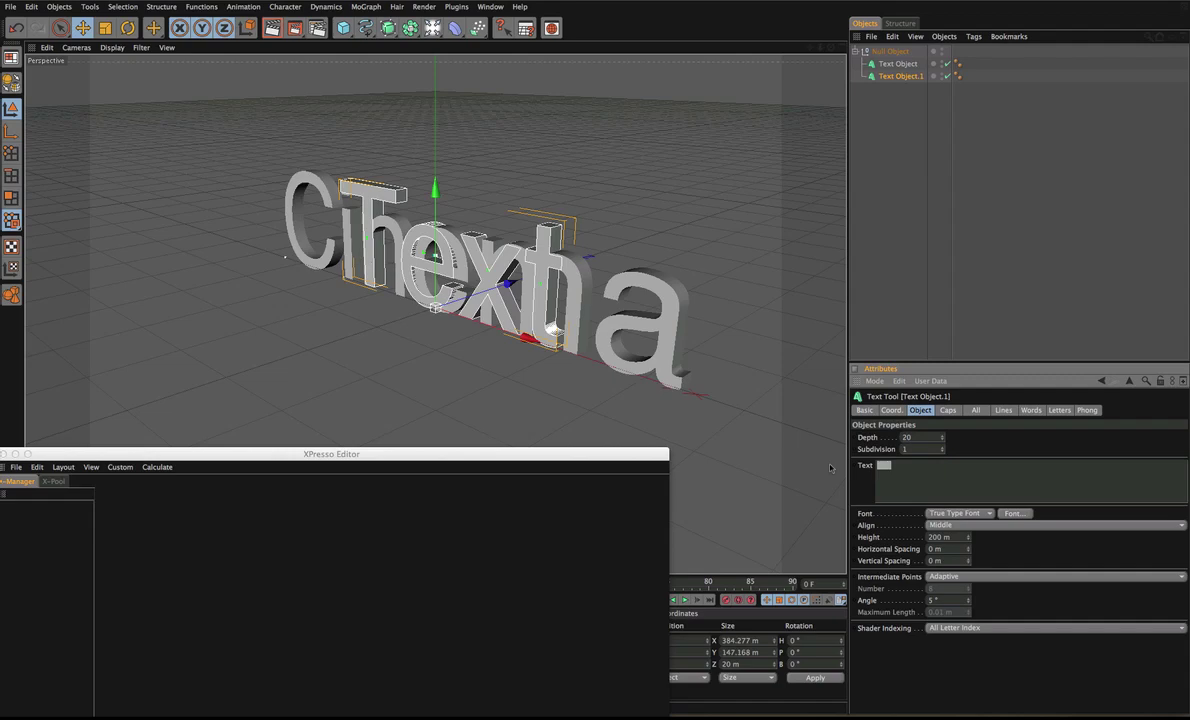
pyautogui.write('Tutorial')
pyautogui.click(999, 87)
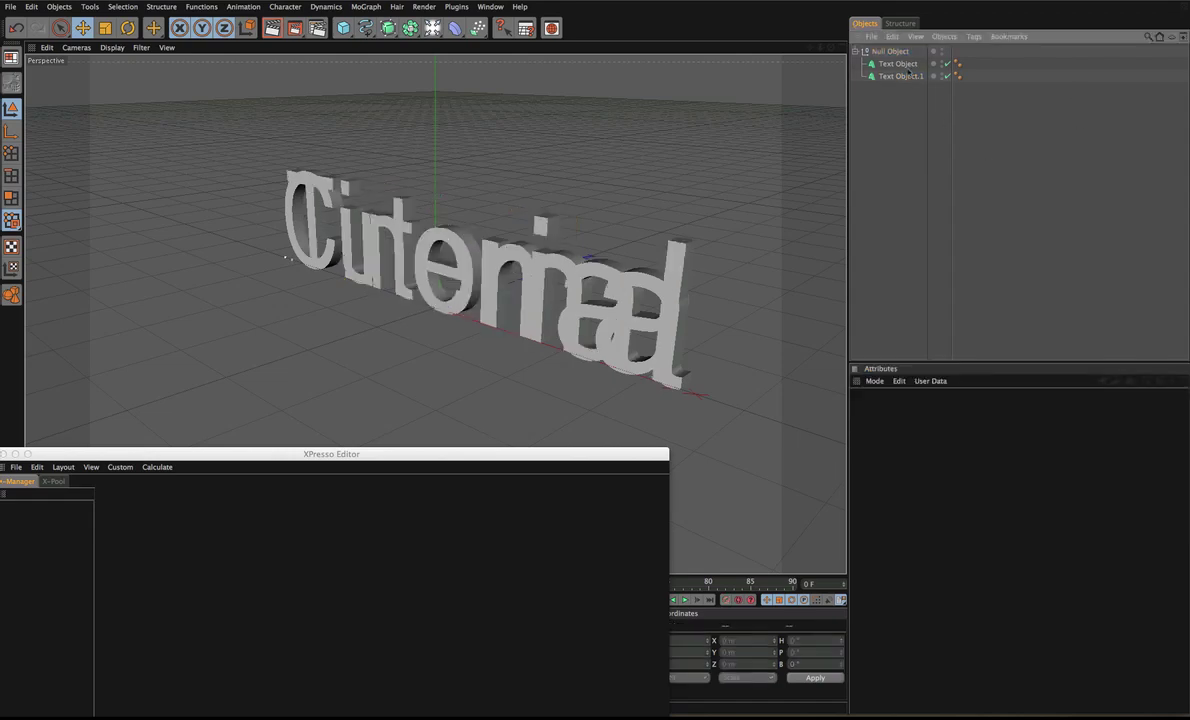
# Step: Rename the Cinema text object as "Text Object-1" and the Tutorial one as "Text Object-2"
pyautogui.click(897, 64)
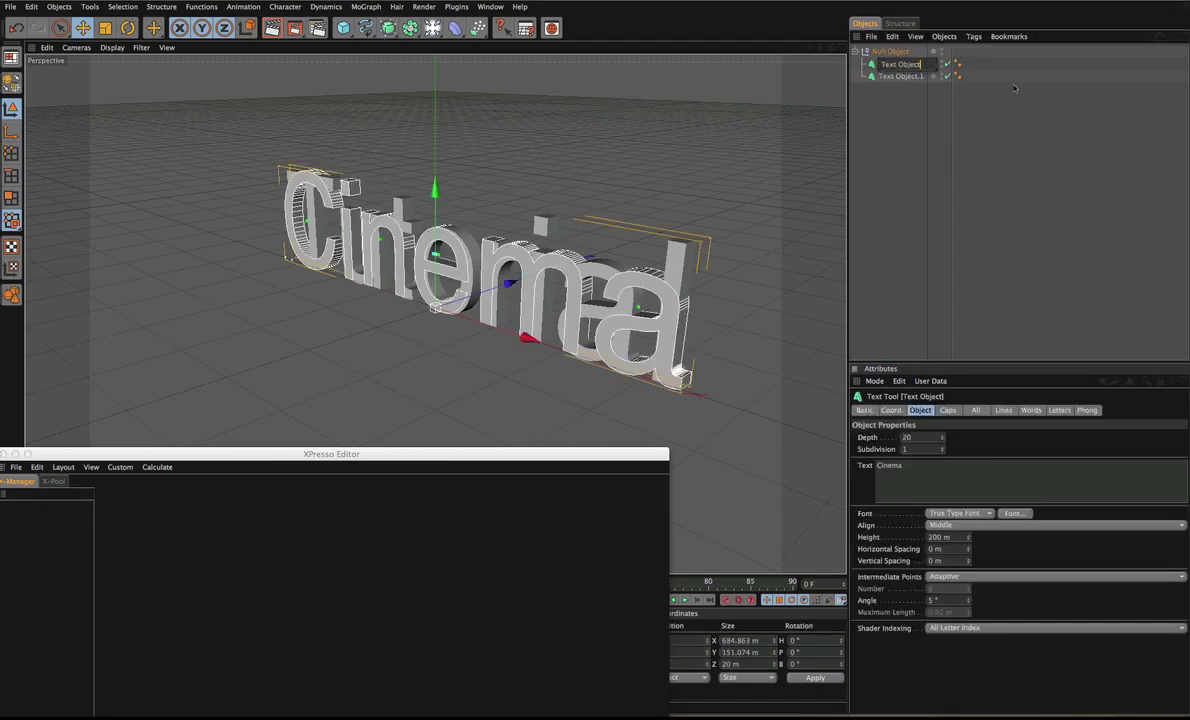
pyautogui.write('-1')
pyautogui.press('Return')
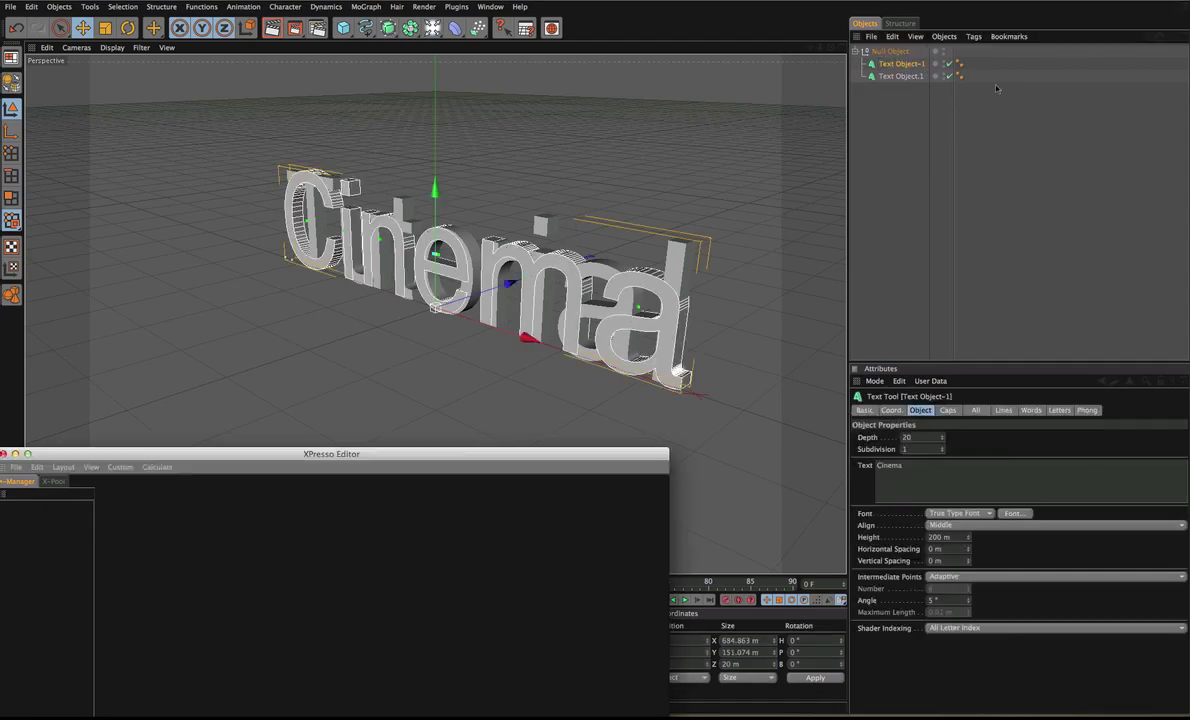
pyautogui.doubleClick(900, 76)
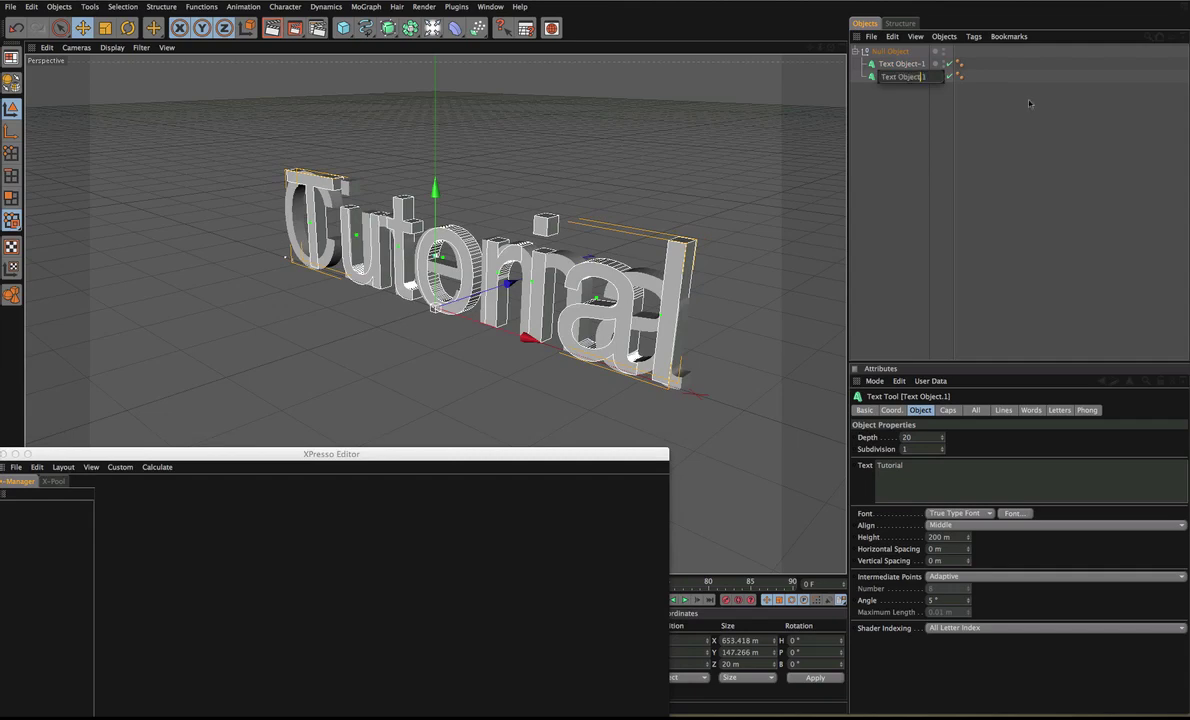
pyautogui.write('-2')
pyautogui.click(1017, 118)
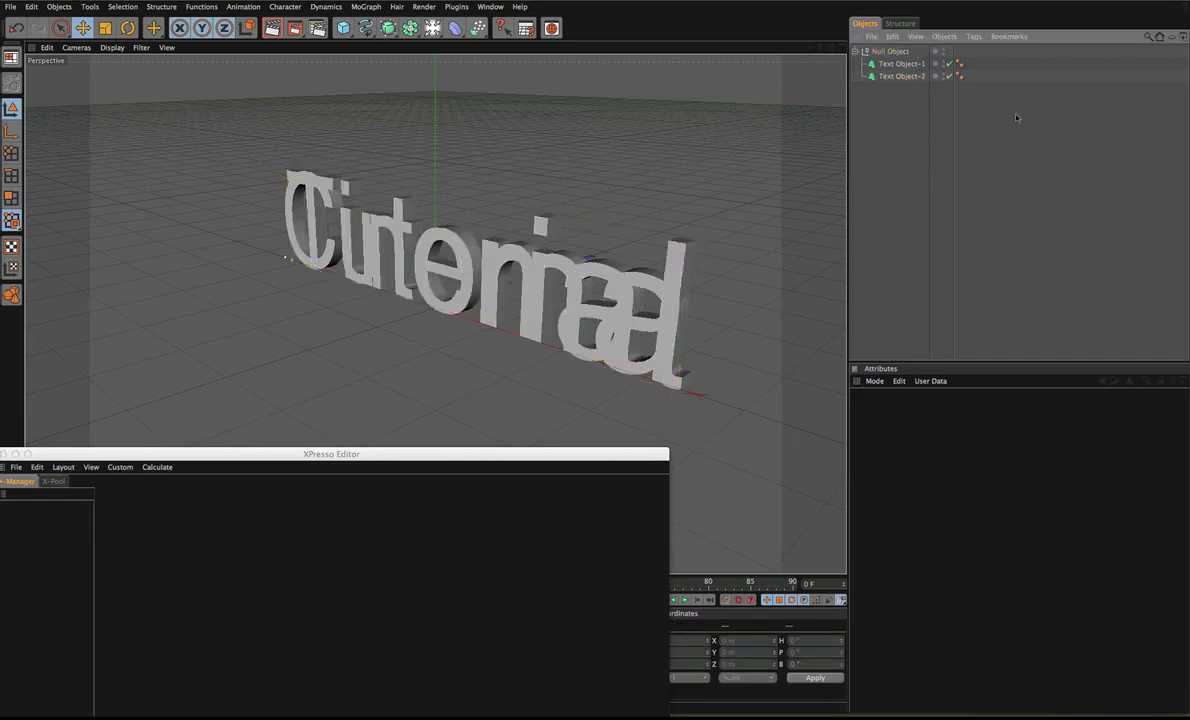
# Step: Add an XPresso tag to the null that groups the two text objects
pyautogui.click(889, 54)
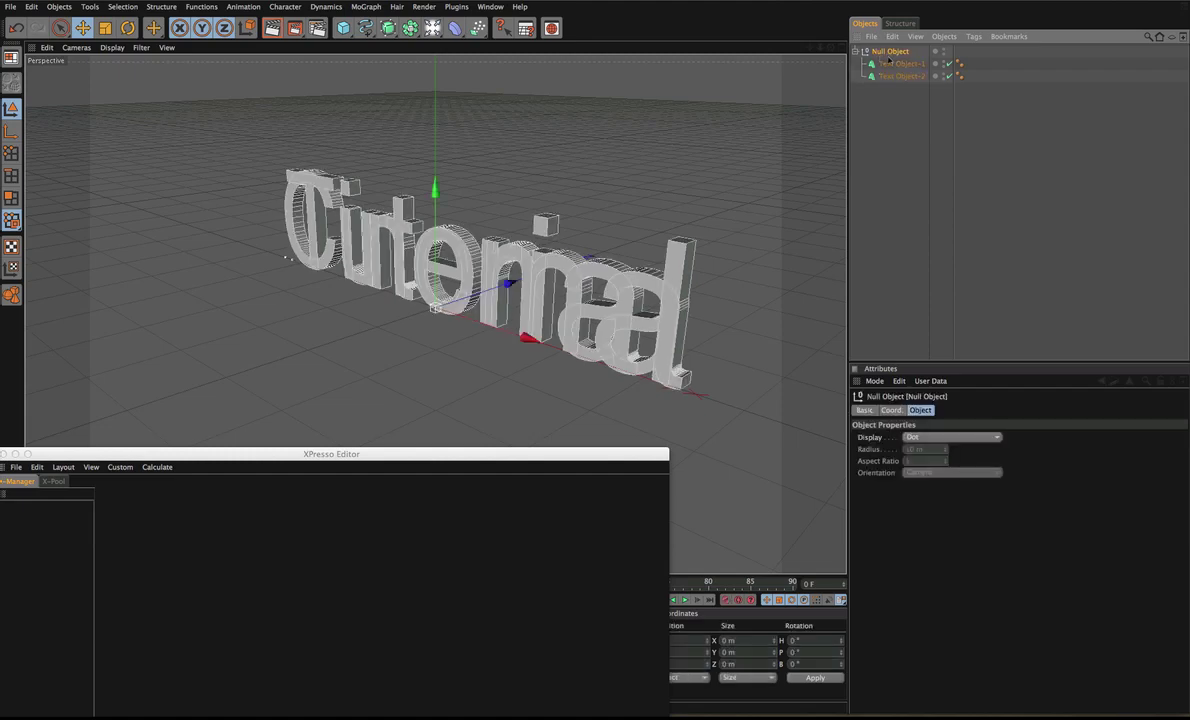
pyautogui.rightClick(890, 59)
pyautogui.moveTo(1000, 62)
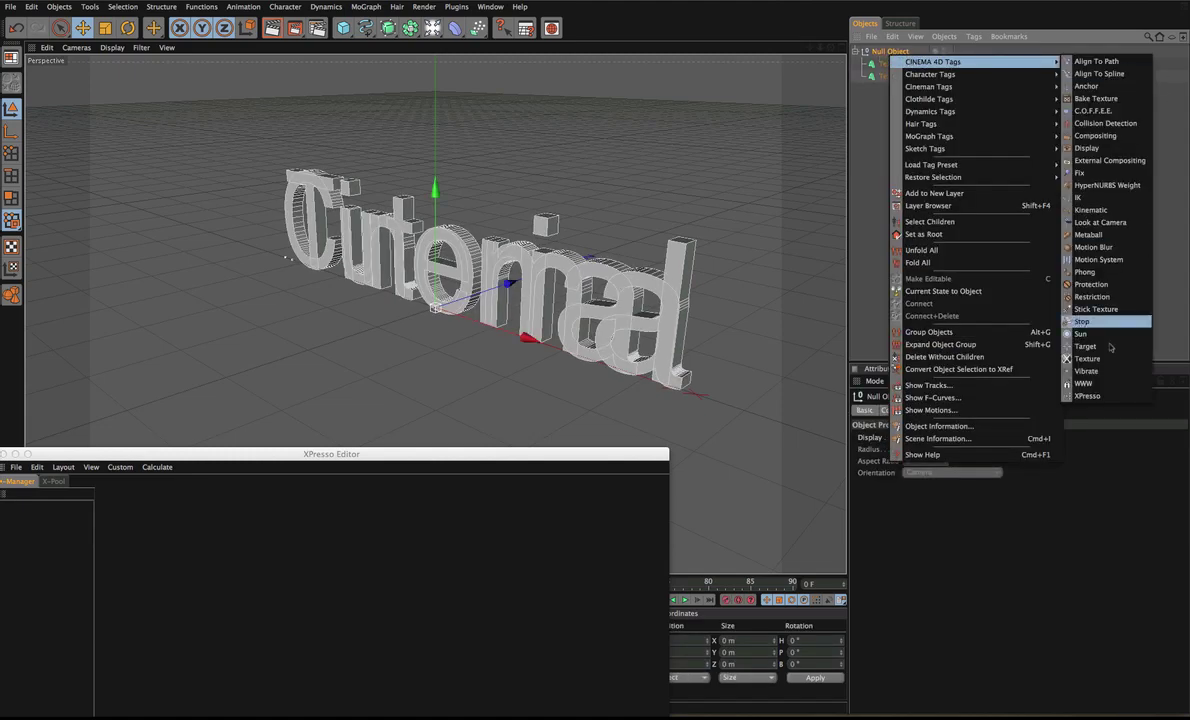
pyautogui.click(1087, 396)
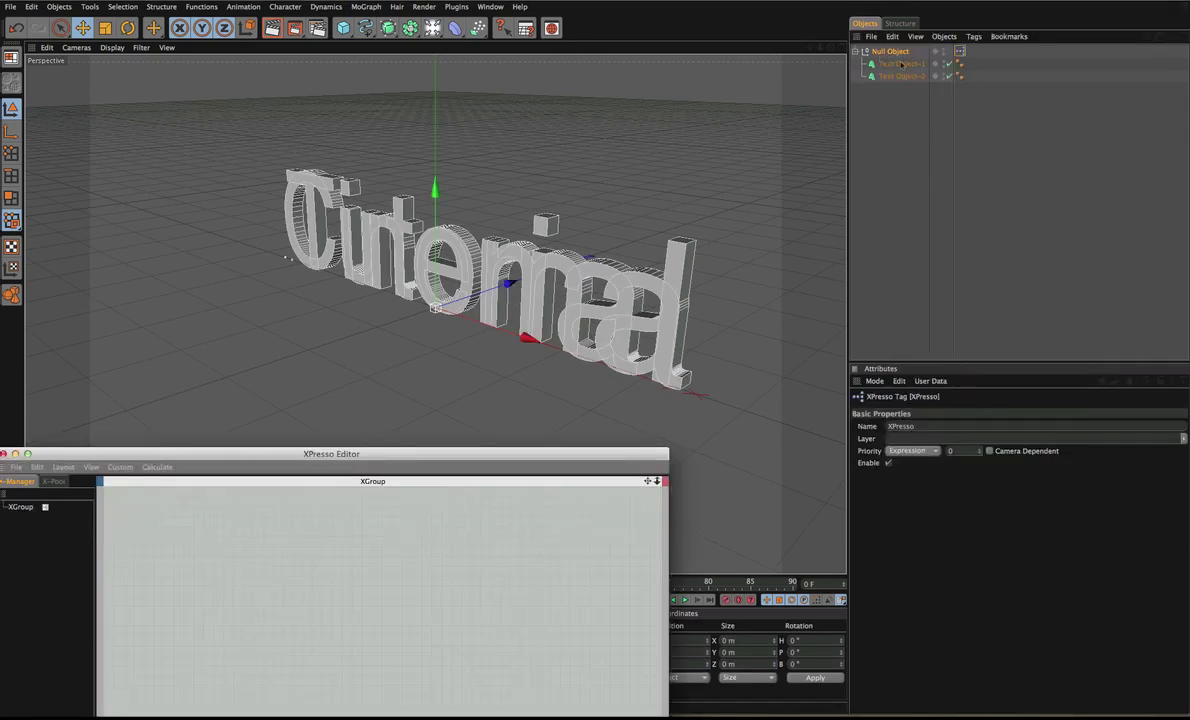
# Step: Rename the parent null as "Text Animation"
pyautogui.click(891, 52)
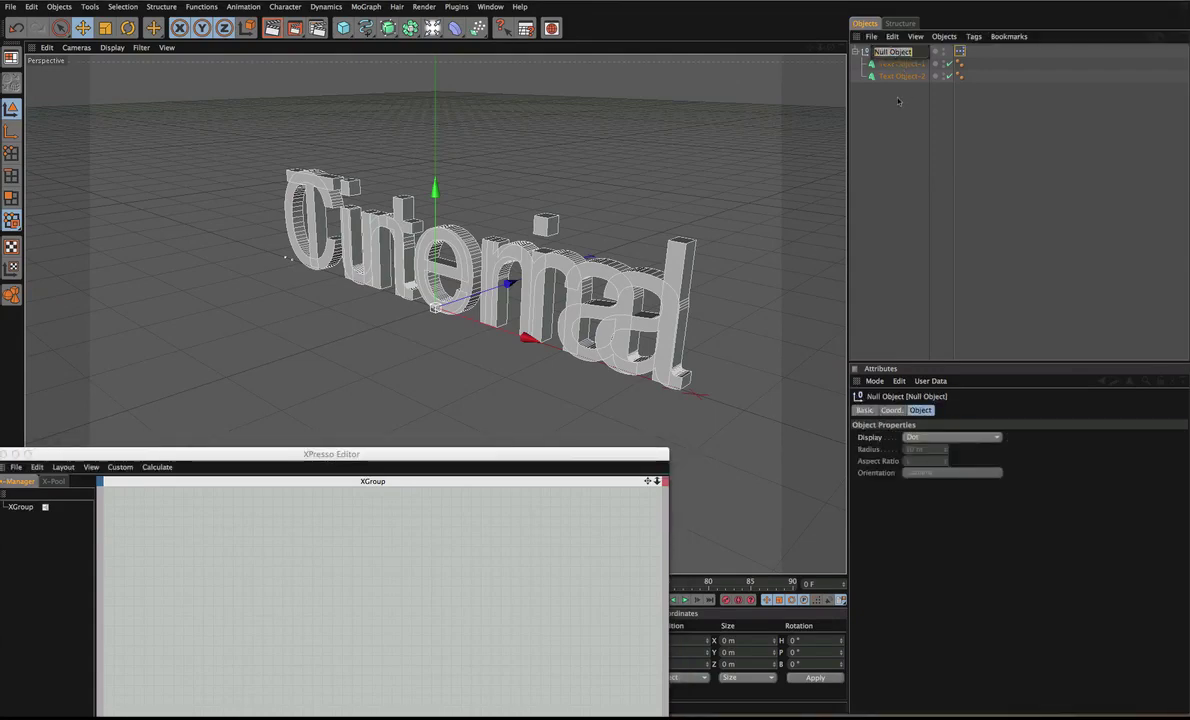
pyautogui.write('Text Animation')
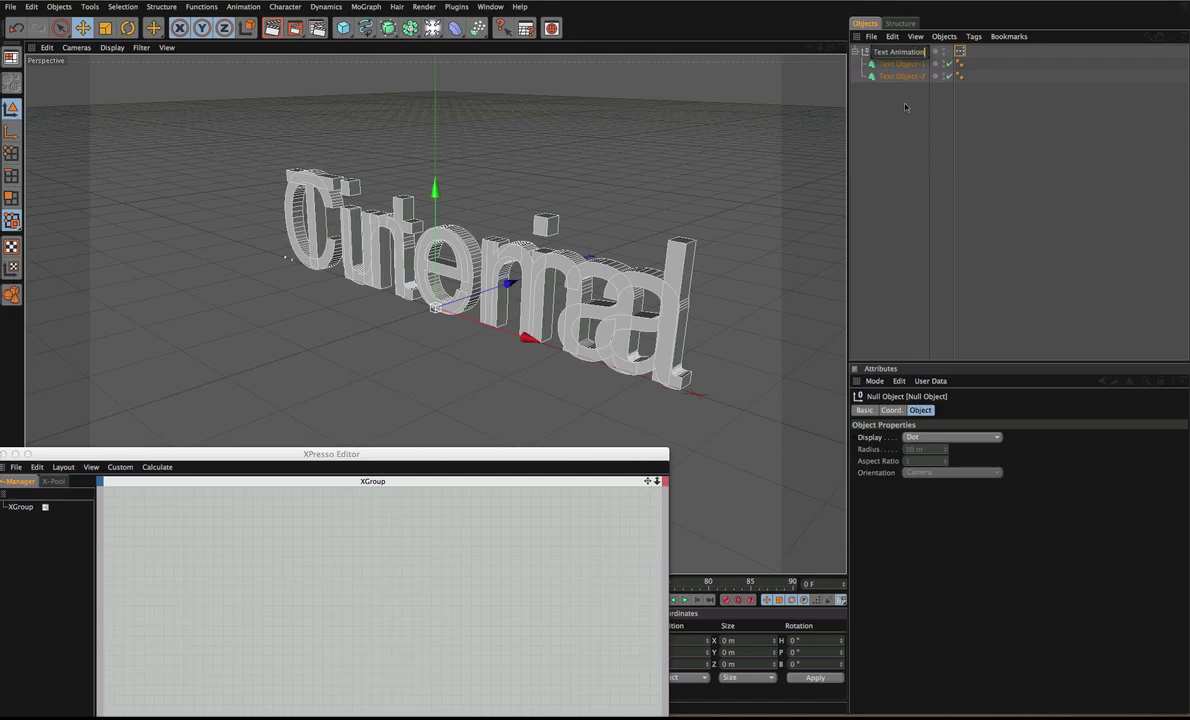
pyautogui.press('Return')
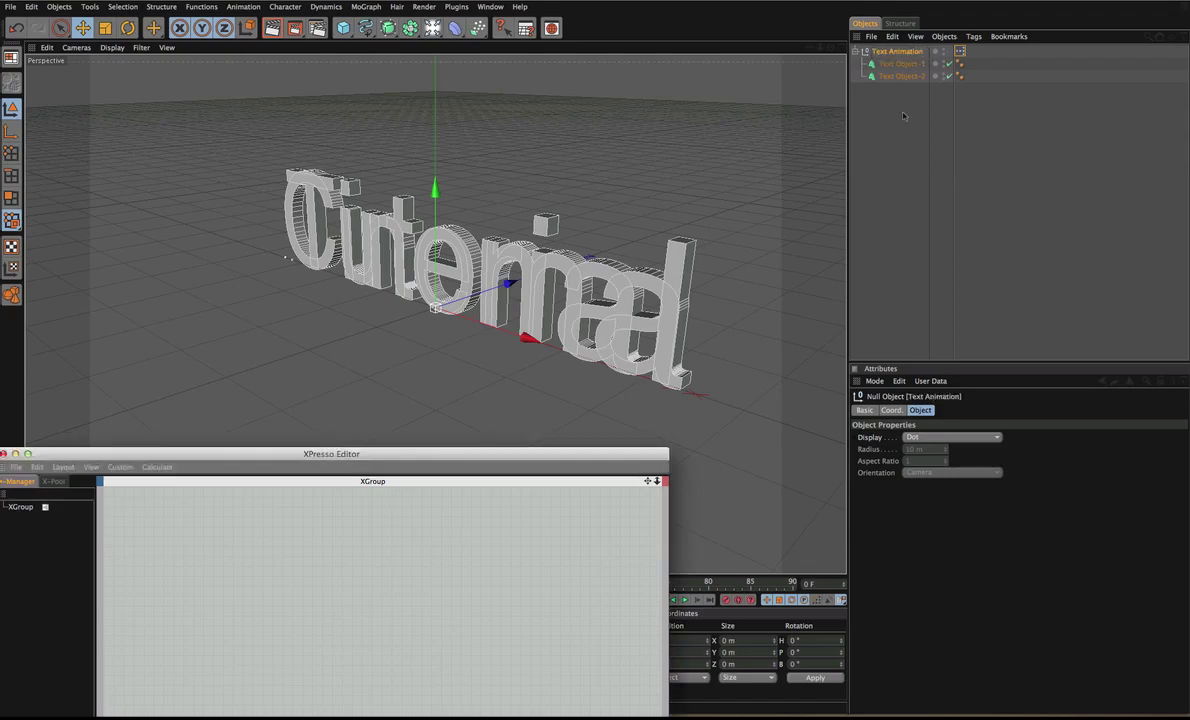
# Step: Manage the Text Animation null's user data and add a top-level group named "Text Controls"
pyautogui.click(913, 56)
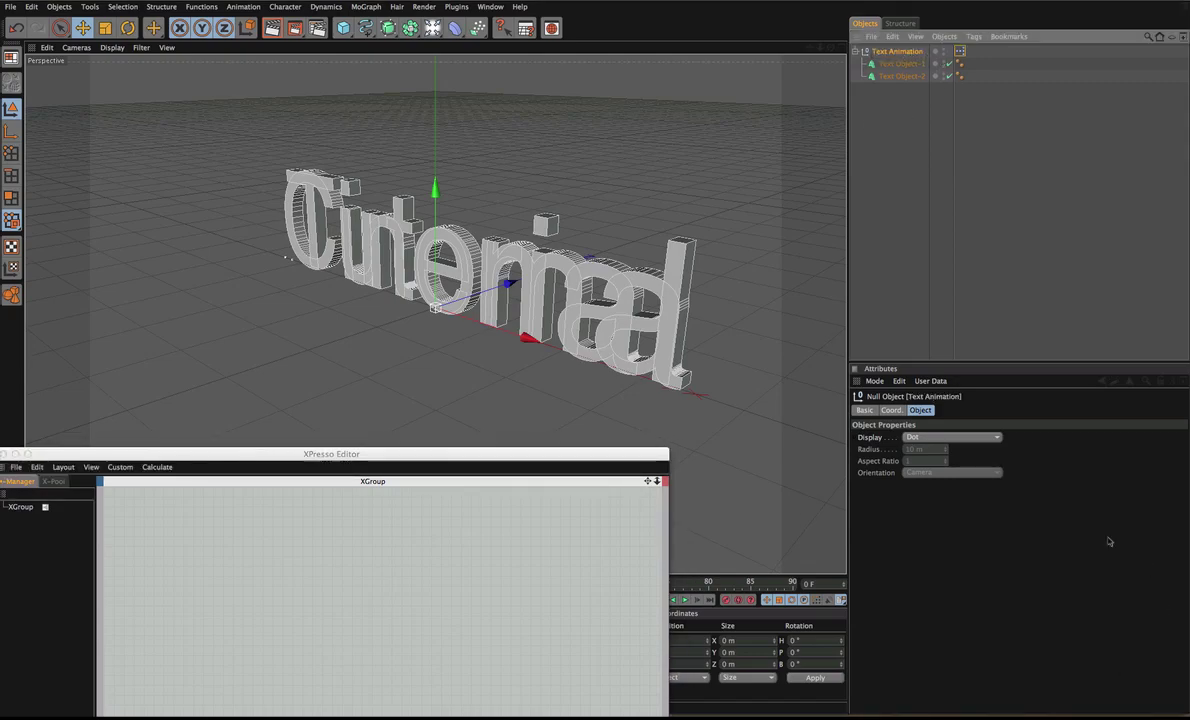
pyautogui.click(930, 381)
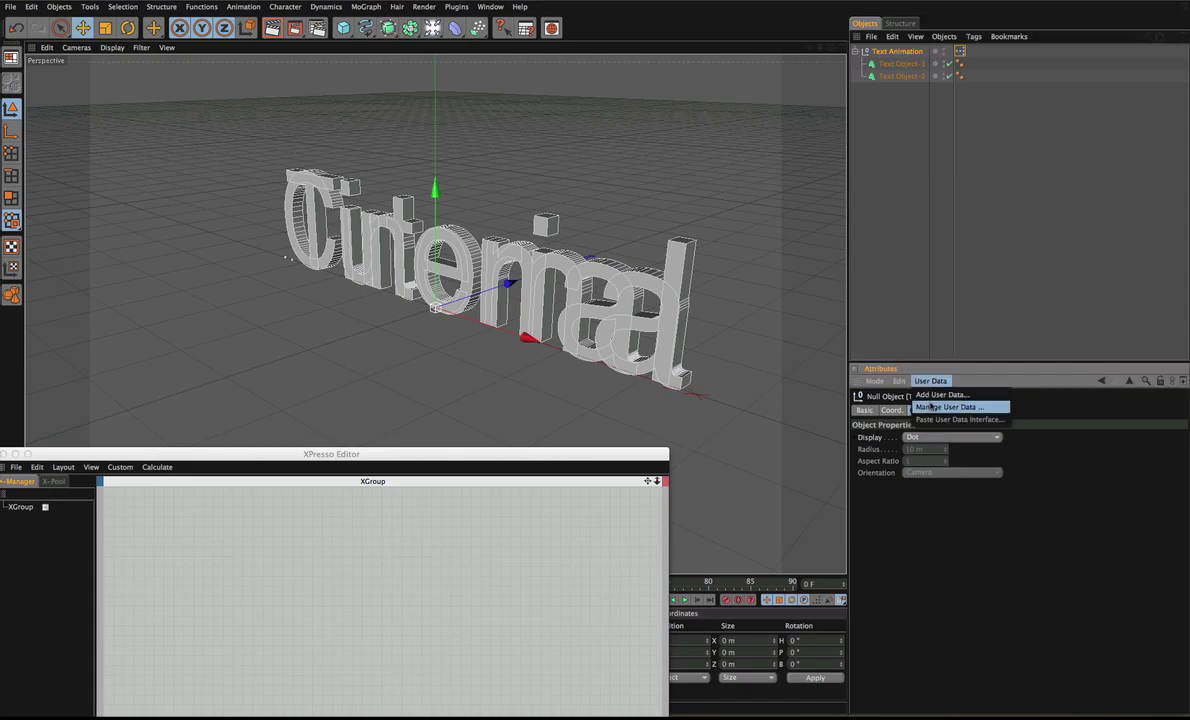
pyautogui.click(932, 407)
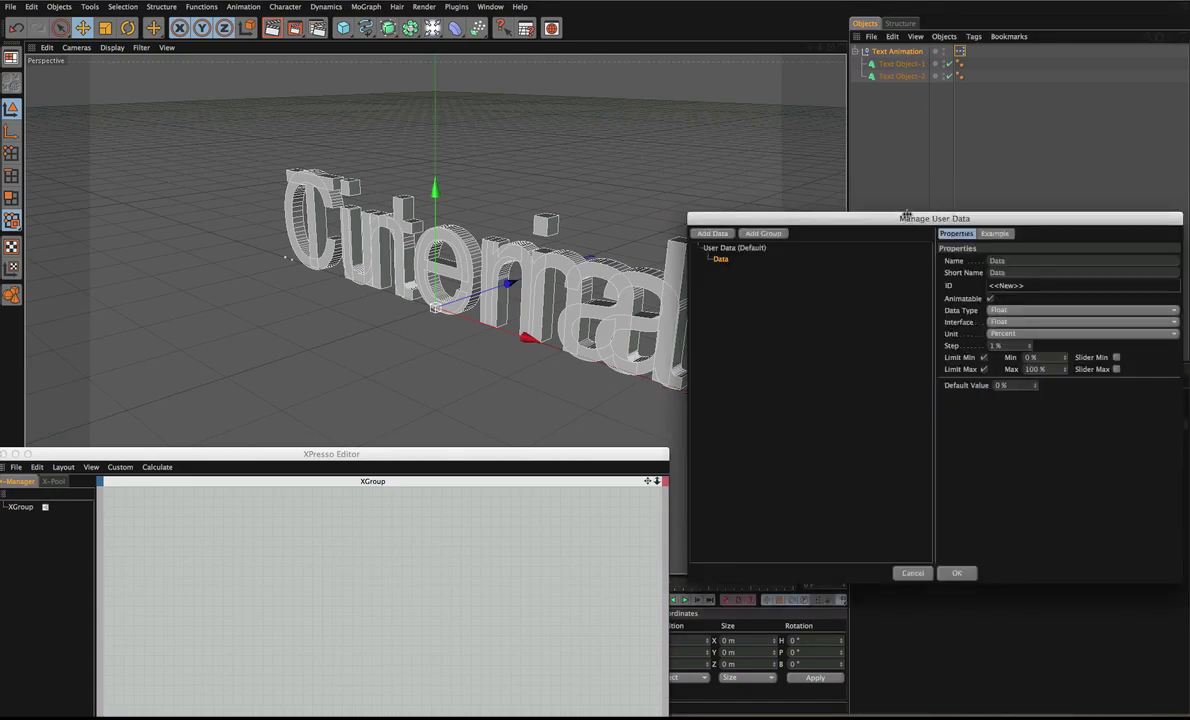
pyautogui.moveTo(906, 215); pyautogui.dragTo(282, 300)
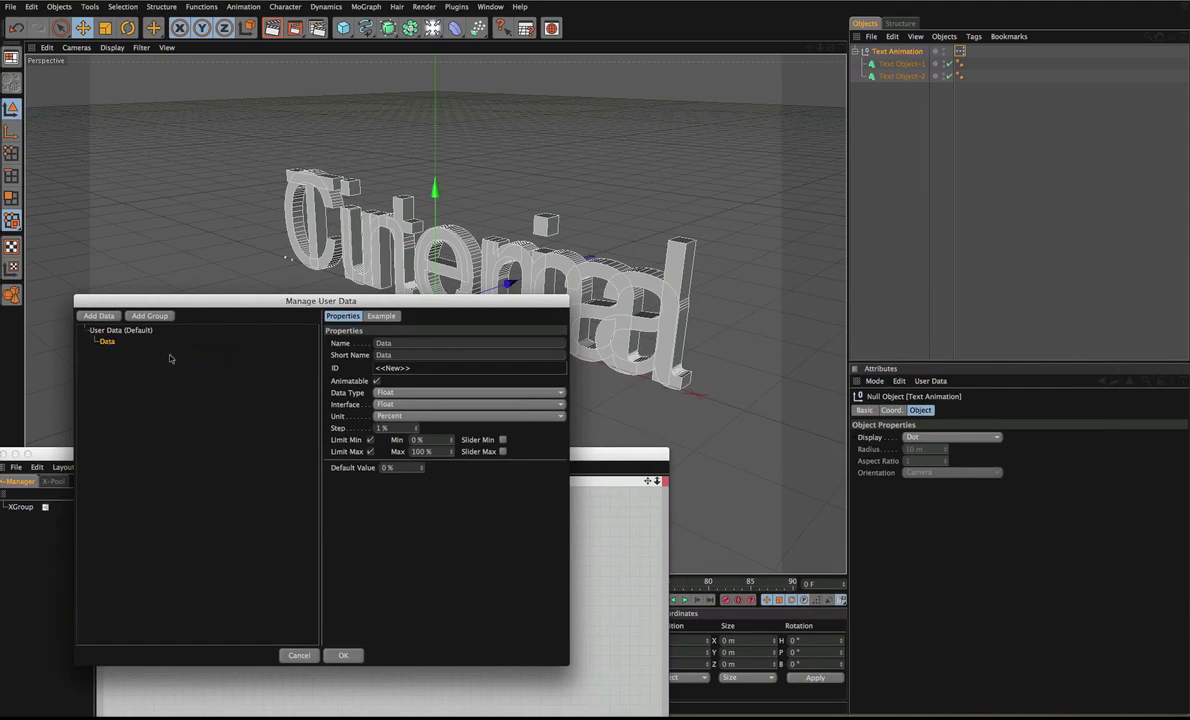
pyautogui.click(149, 316)
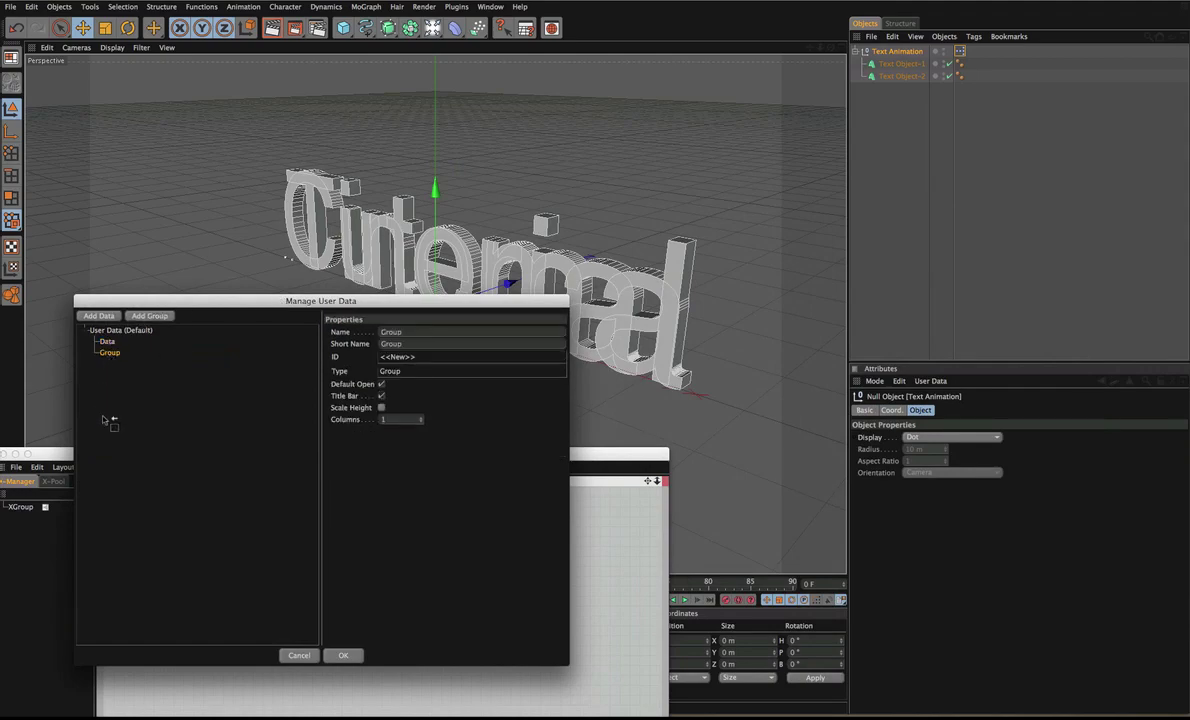
pyautogui.moveTo(103, 420); pyautogui.dragTo(99, 334)
pyautogui.doubleClick(388, 332)
pyautogui.write('Text Controls')
pyautogui.click(210, 428)
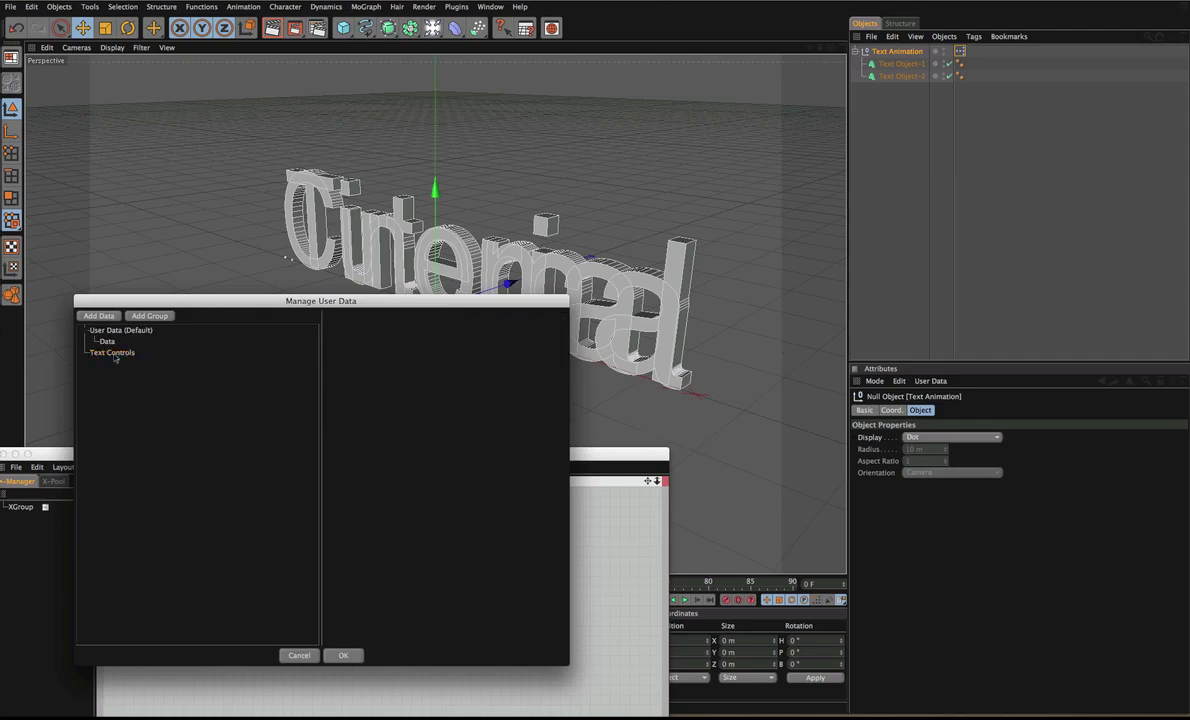
# Step: Move the default Data entry into the Text Controls group and set its data type and interface to String
pyautogui.moveTo(106, 341); pyautogui.dragTo(108, 353)
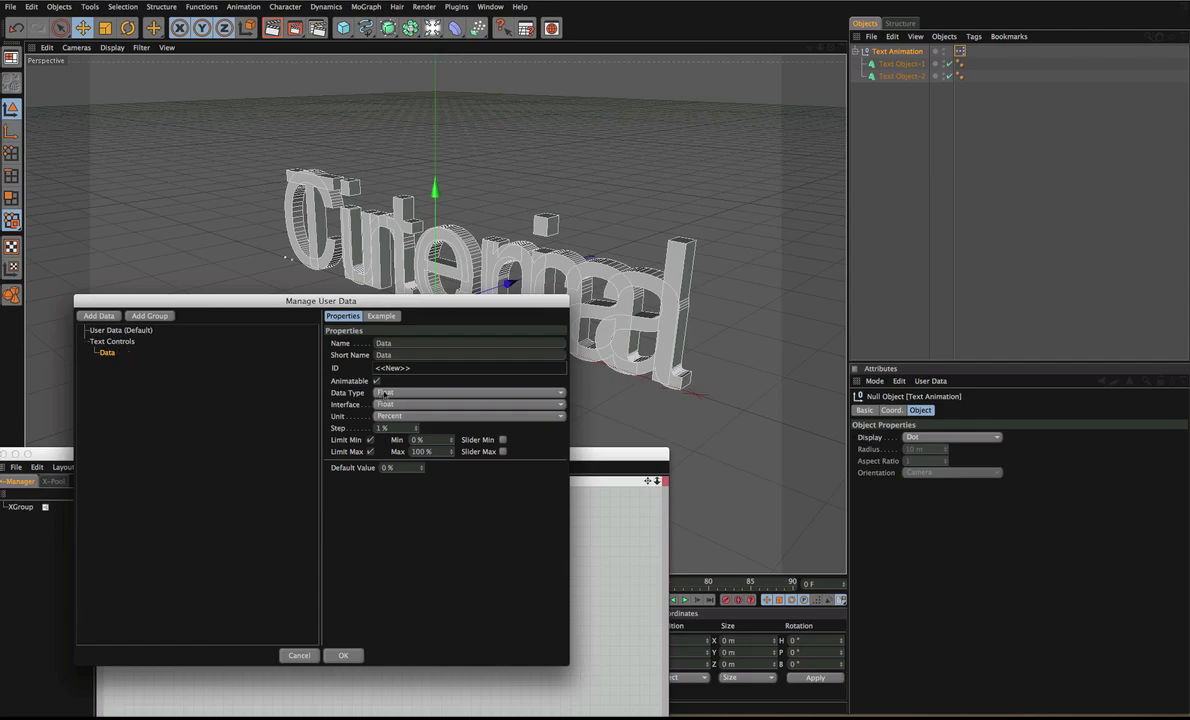
pyautogui.click(385, 393)
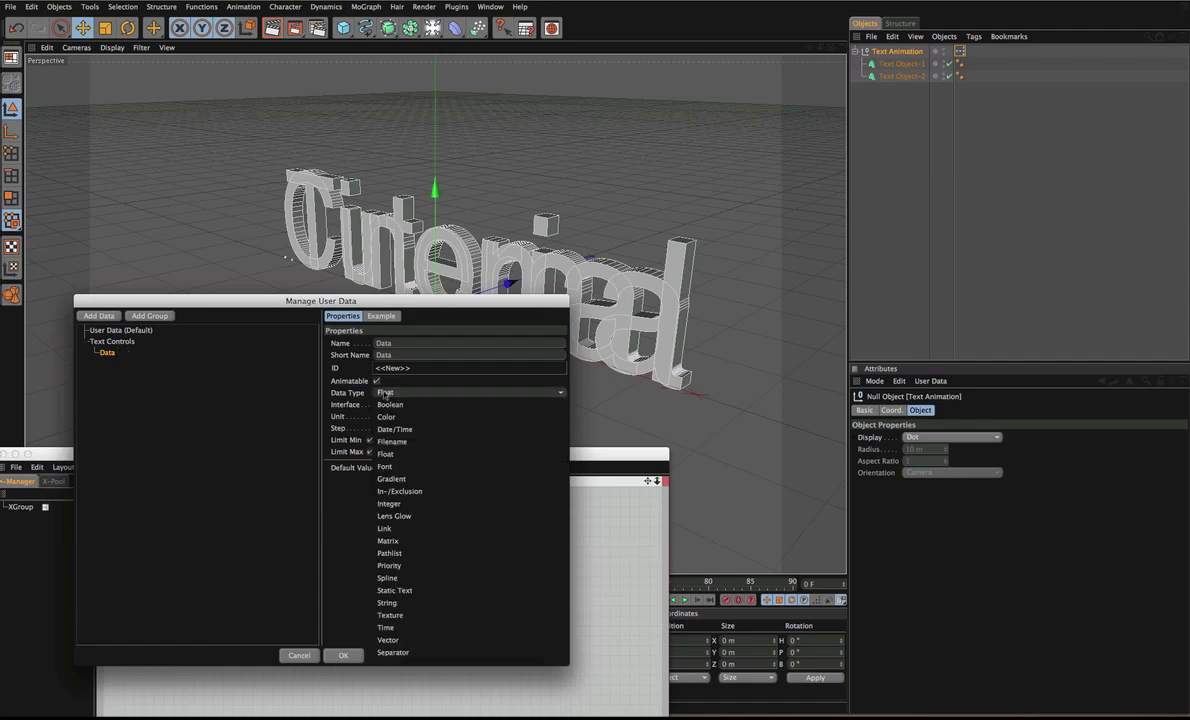
pyautogui.click(450, 603)
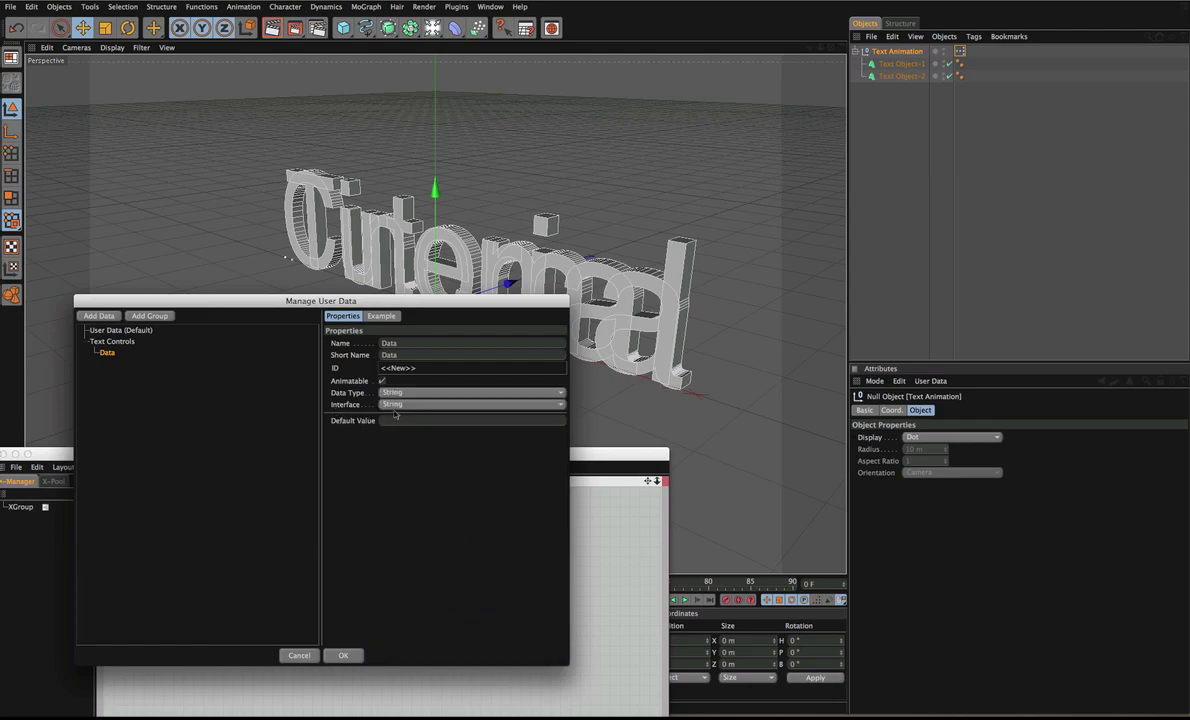
pyautogui.click(392, 404)
pyautogui.click(398, 492)
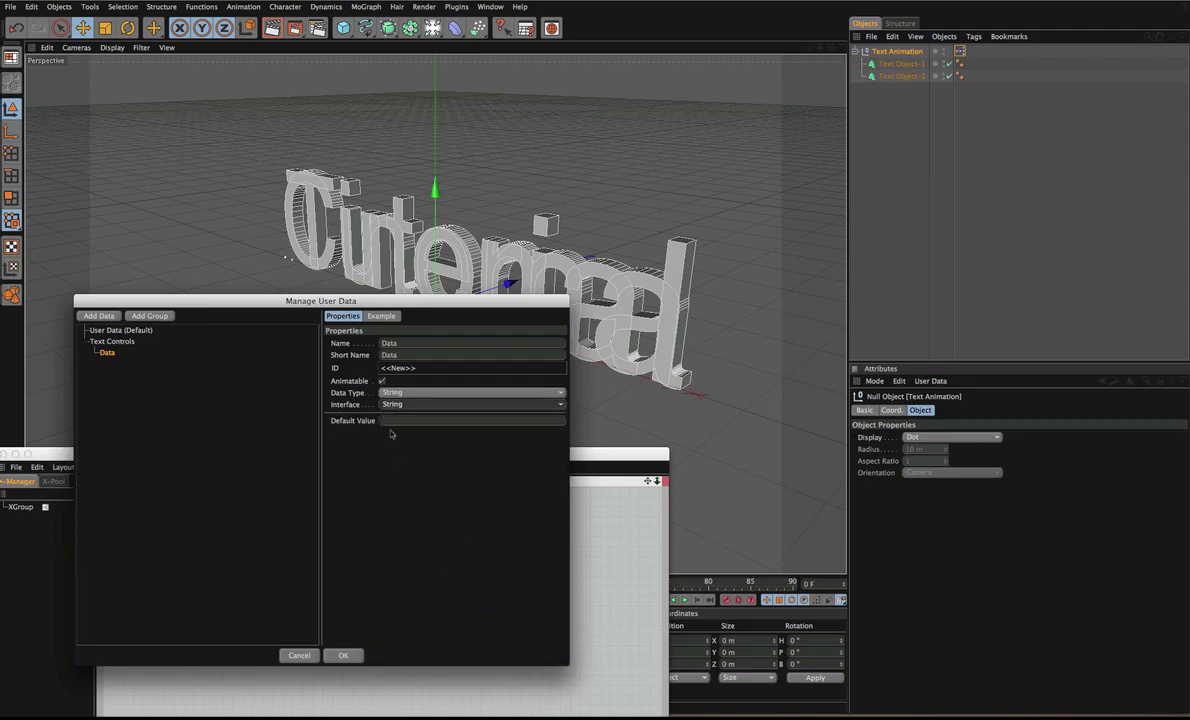
# Step: Give the string entry the default value "Cinema" and name it "Line one text"
pyautogui.click(394, 422)
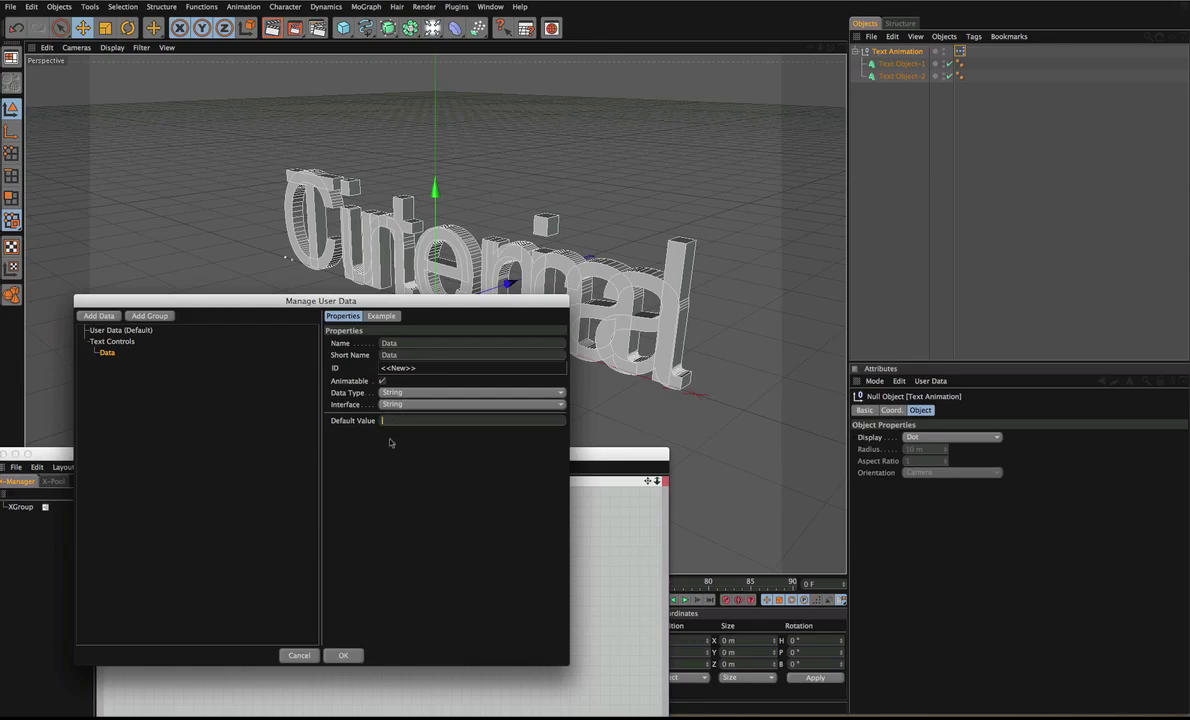
pyautogui.write('Cinema')
pyautogui.doubleClick(406, 343)
pyautogui.write('Line one text')
pyautogui.press('Return')
pyautogui.moveTo(128, 357)
pyautogui.mouseDown()
pyautogui.moveTo(133, 377)
pyautogui.moveTo(130, 345)
pyautogui.moveTo(138, 380)
pyautogui.moveTo(133, 355)
pyautogui.mouseUp()
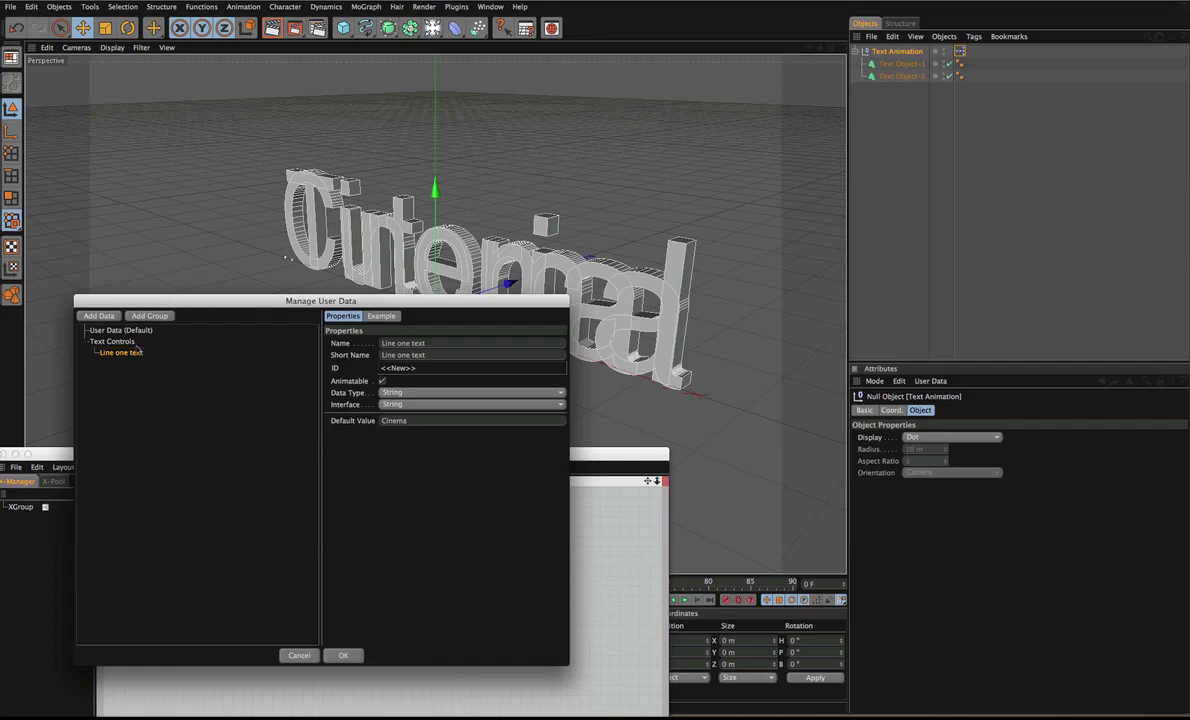
# Step: Duplicate the Line one text entry inside the Text Controls group and name the copy "Line two text"
pyautogui.moveTo(133, 352); pyautogui.dragTo(139, 350)
pyautogui.moveTo(139, 350); pyautogui.dragTo(135, 344)
pyautogui.doubleClick(399, 343)
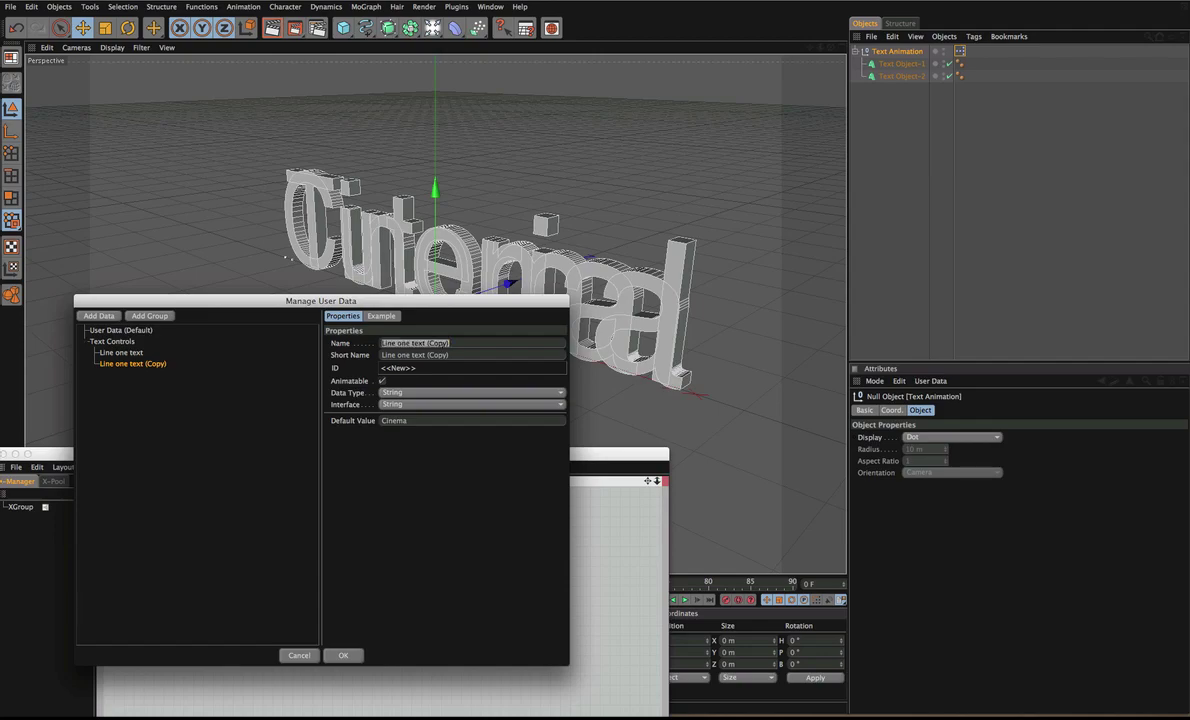
pyautogui.write('Li')
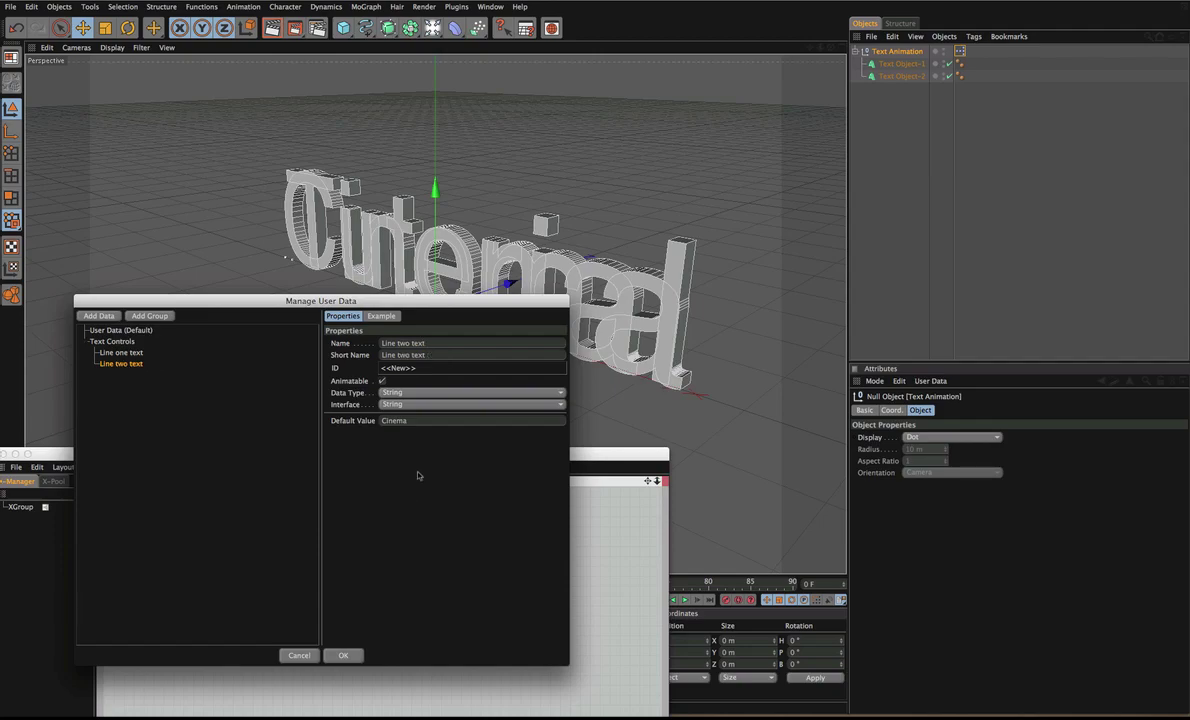
# Step: Set the Line two text entry's default value to "Tutorial" and accept the user data changes
pyautogui.doubleClick(420, 421)
pyautogui.write('4')
pyautogui.write('utorial')
pyautogui.click(350, 657)
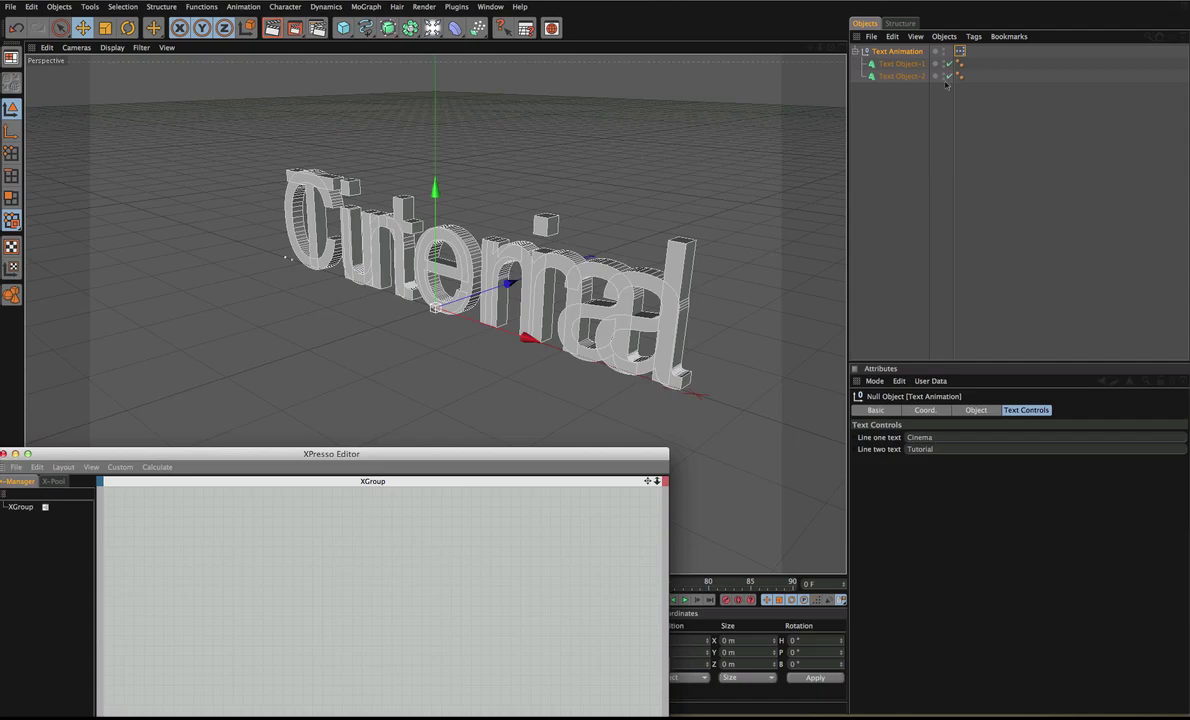
# Step: In the null's user data, turn off Animatable for Line one text and review the Line two text entry
pyautogui.click(930, 381)
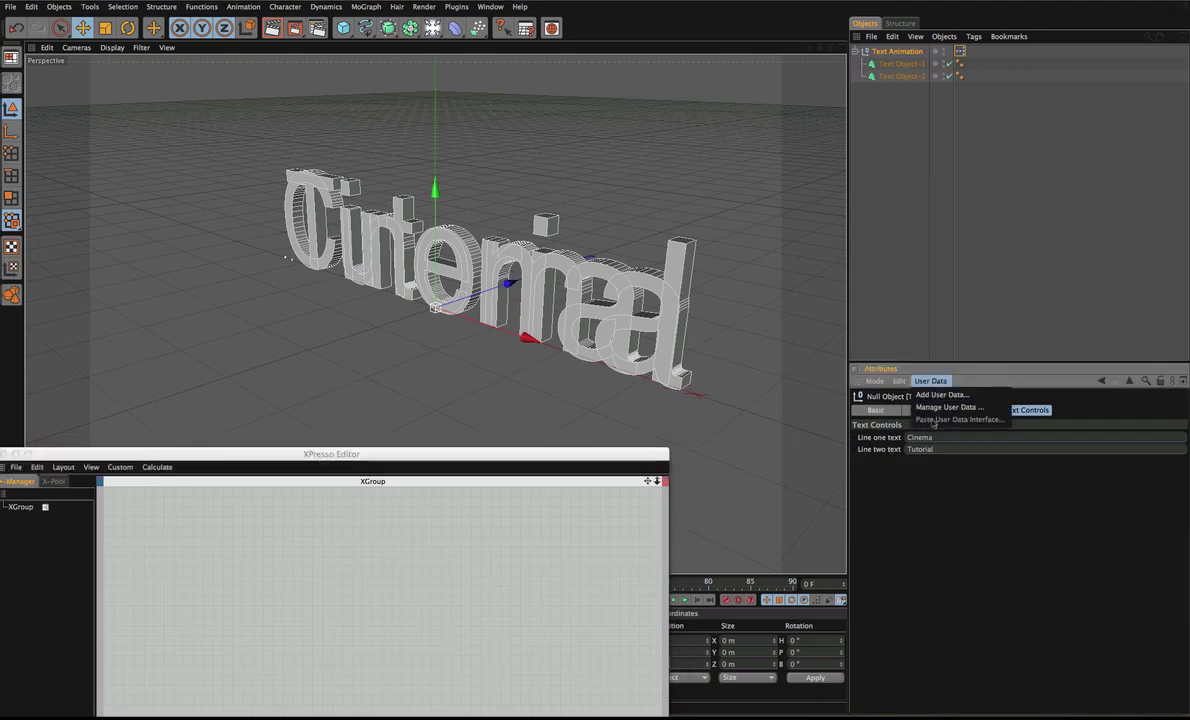
pyautogui.click(949, 407)
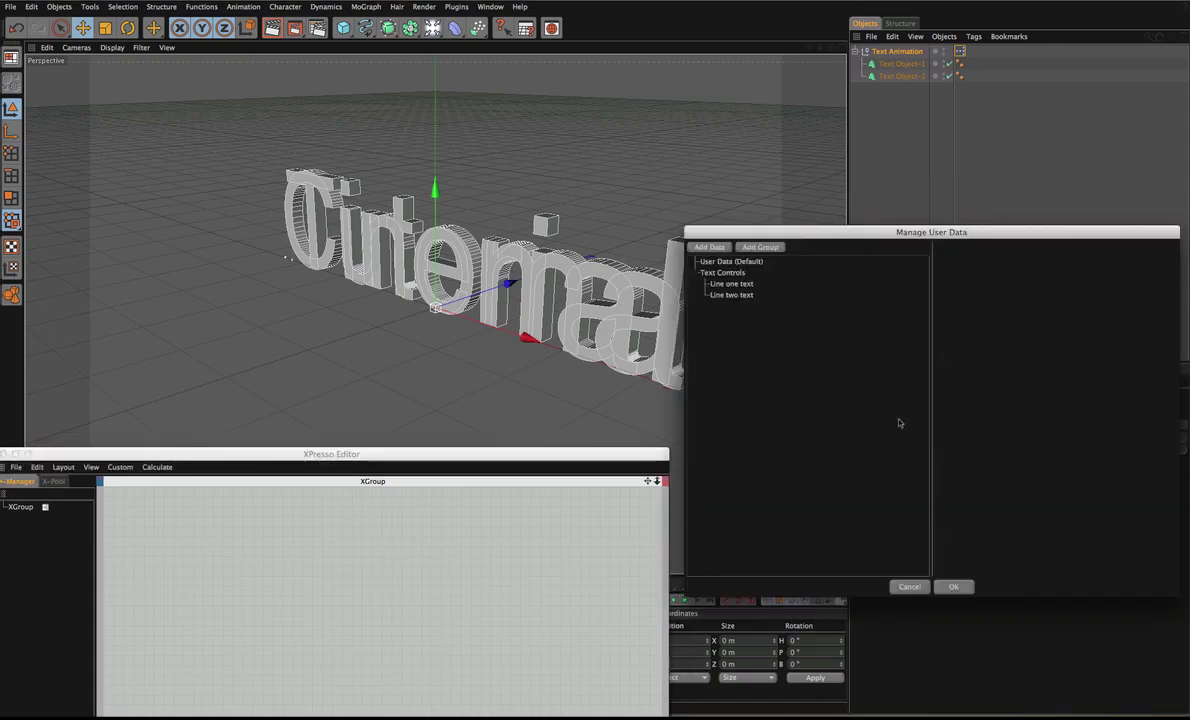
pyautogui.click(740, 284)
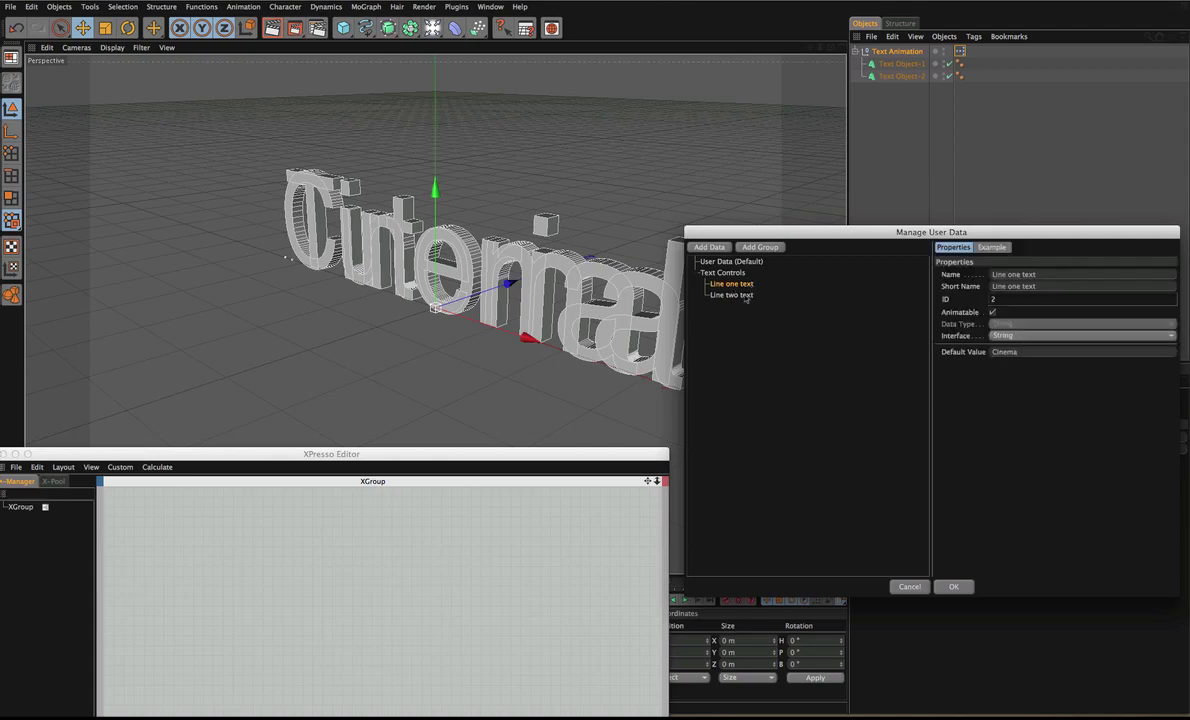
pyautogui.click(993, 312)
pyautogui.click(740, 295)
pyautogui.click(953, 586)
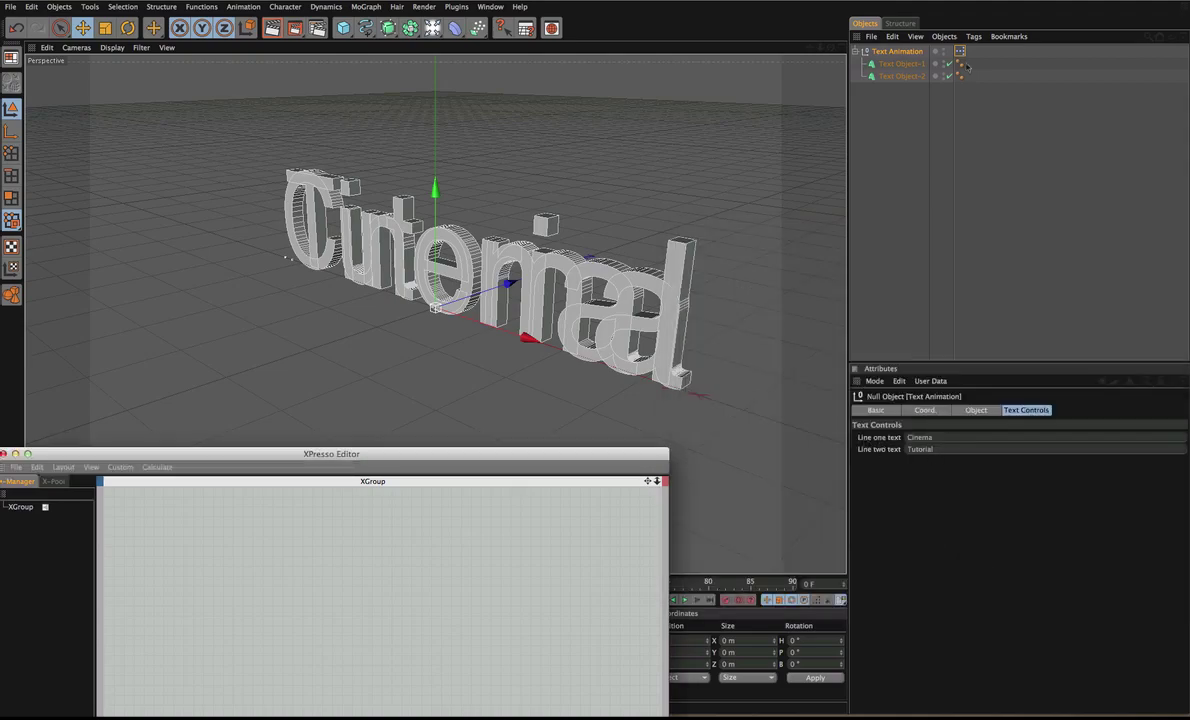
# Step: Reposition the XPresso Editor and add the Text Animation null to it as a node
pyautogui.moveTo(265, 457); pyautogui.dragTo(253, 358)
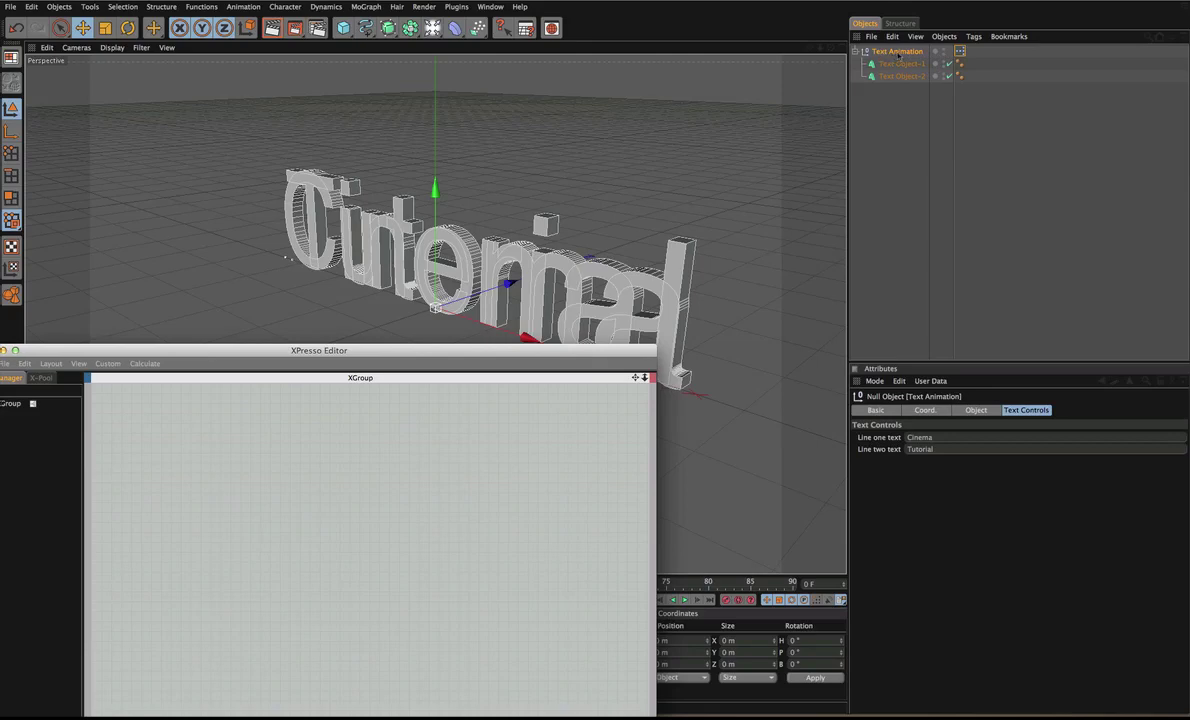
pyautogui.moveTo(898, 53); pyautogui.dragTo(286, 426)
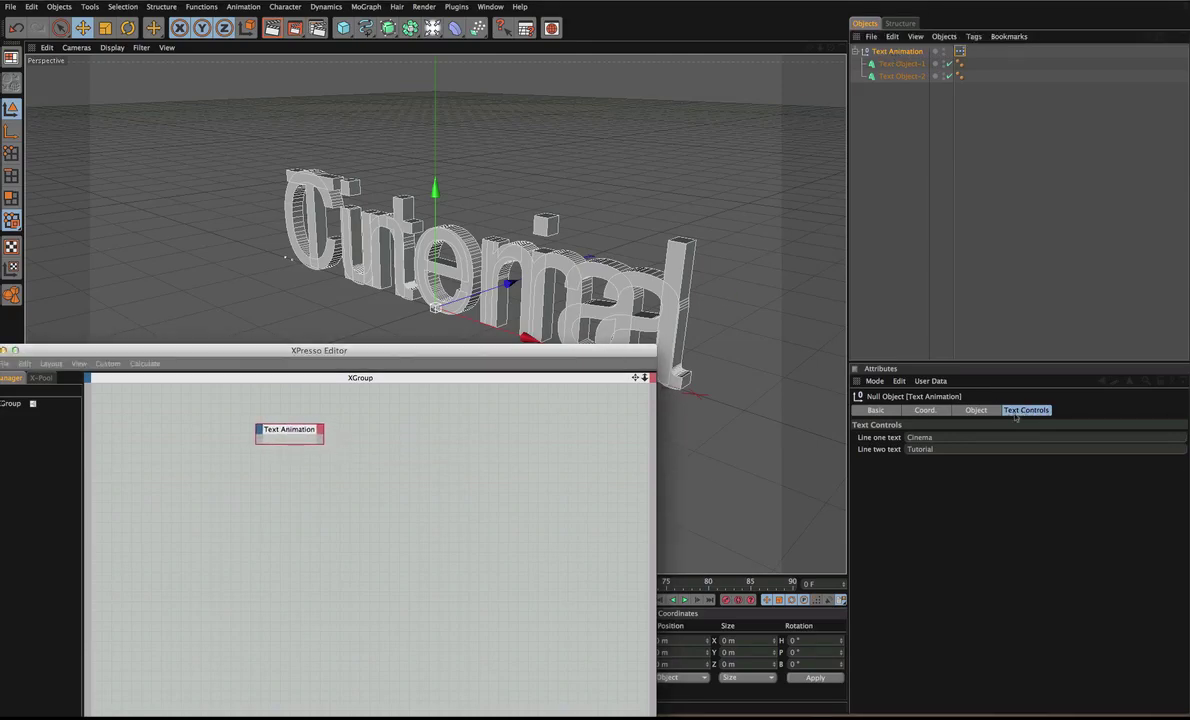
# Step: Compare the Text Animation node's output options with the null's Basic properties and add a Line one text output port
pyautogui.click(320, 430)
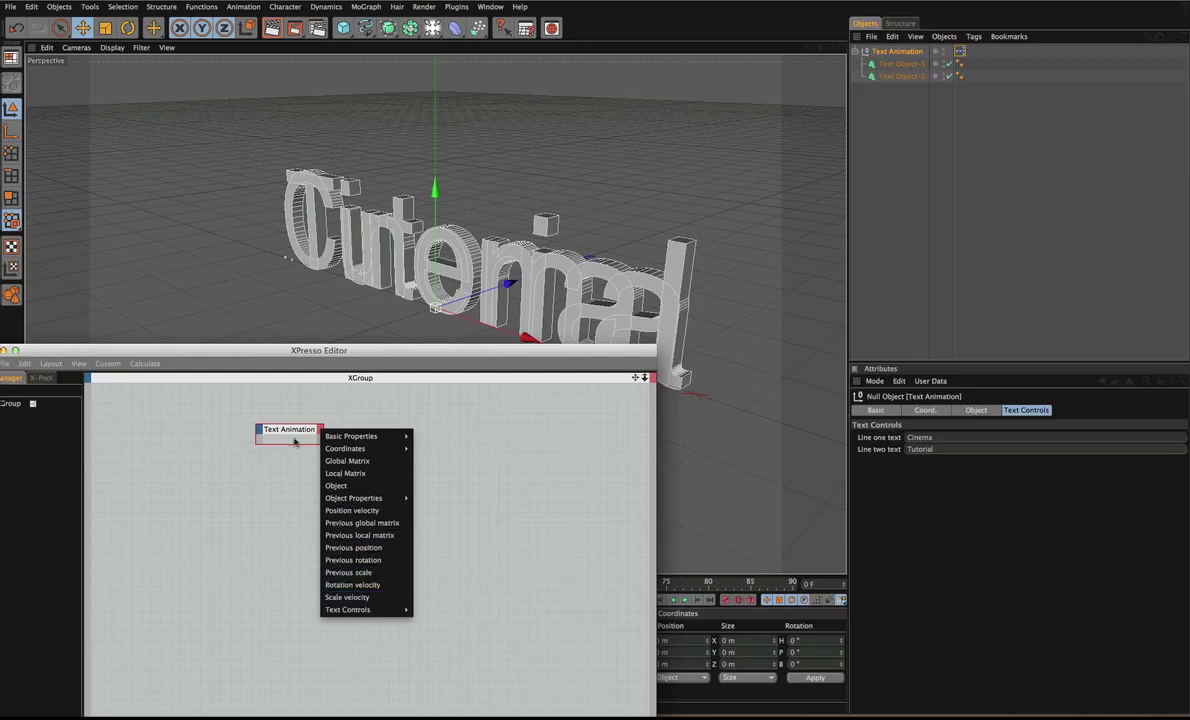
pyautogui.moveTo(350, 441)
pyautogui.click(875, 410)
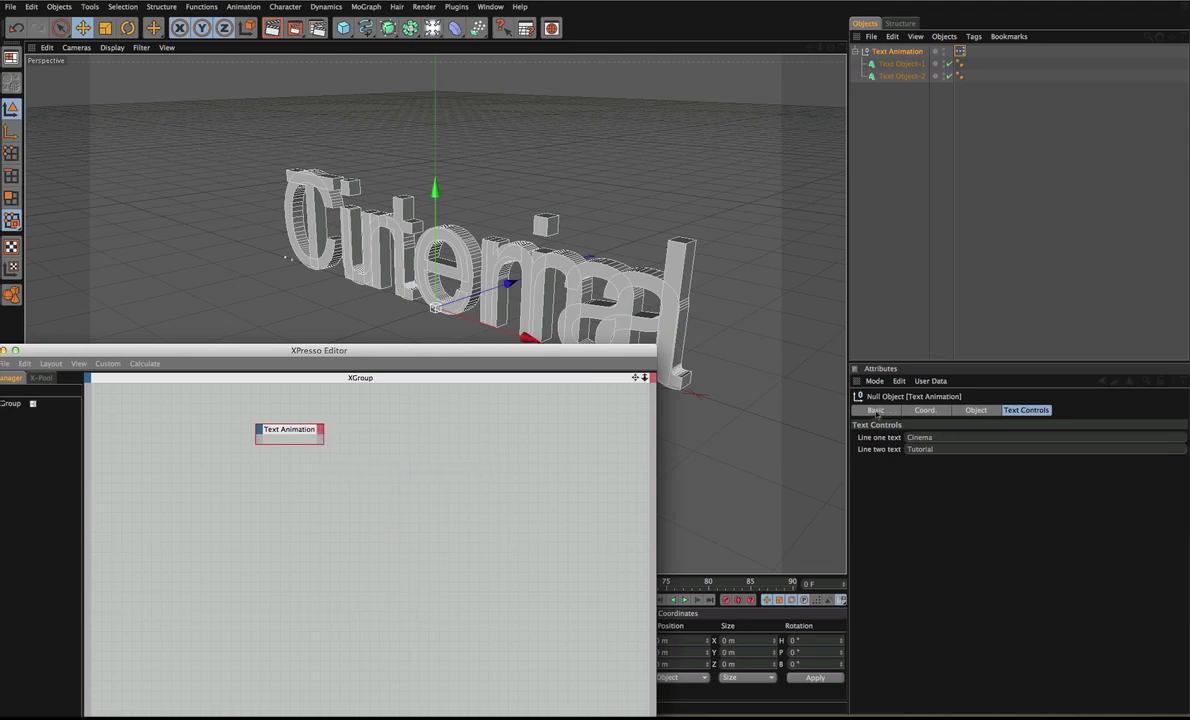
pyautogui.click(875, 410)
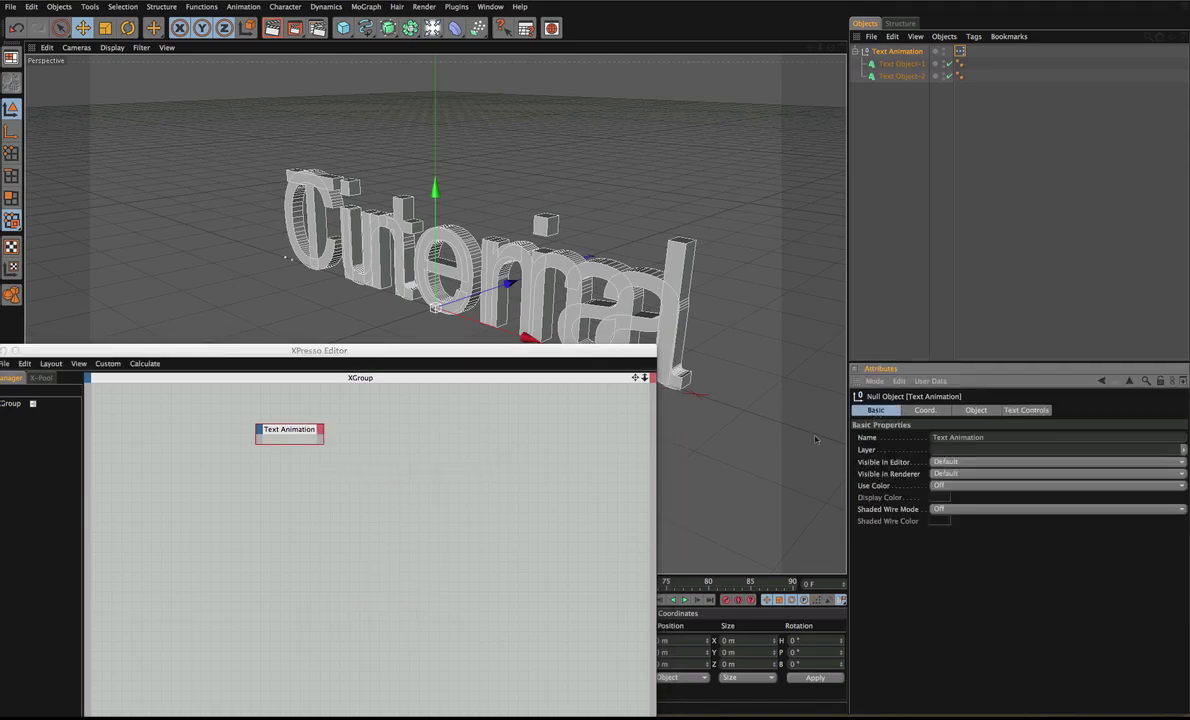
pyautogui.click(319, 430)
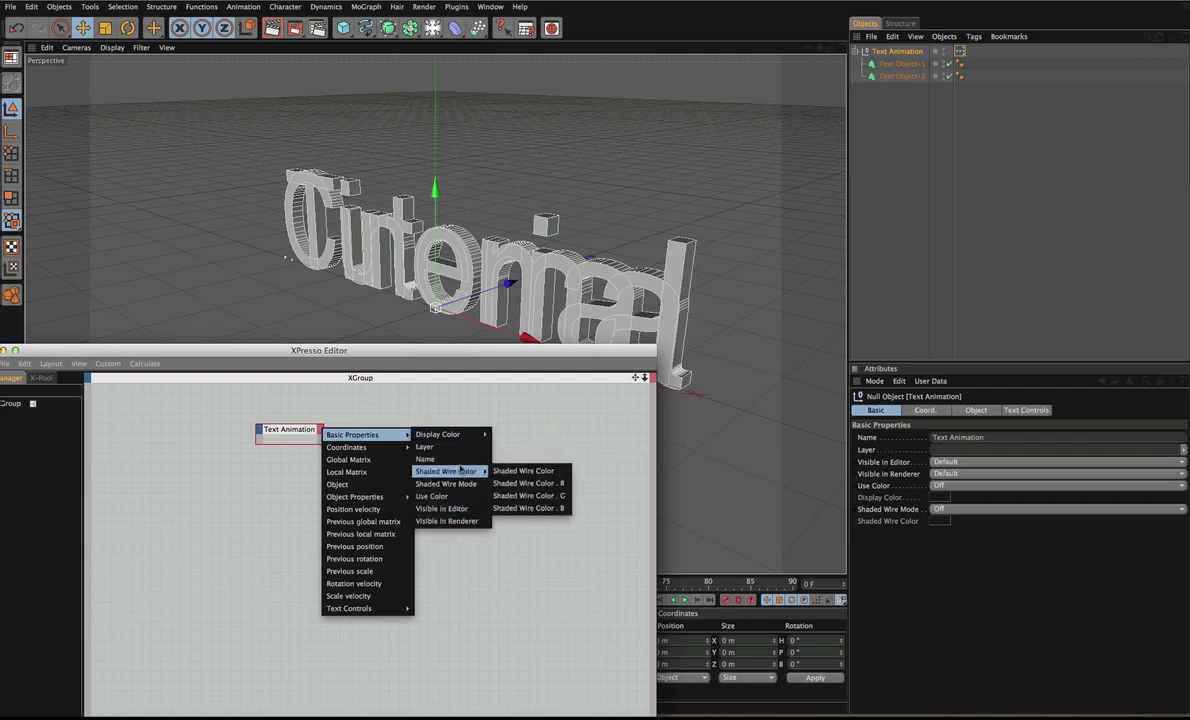
pyautogui.moveTo(381, 509)
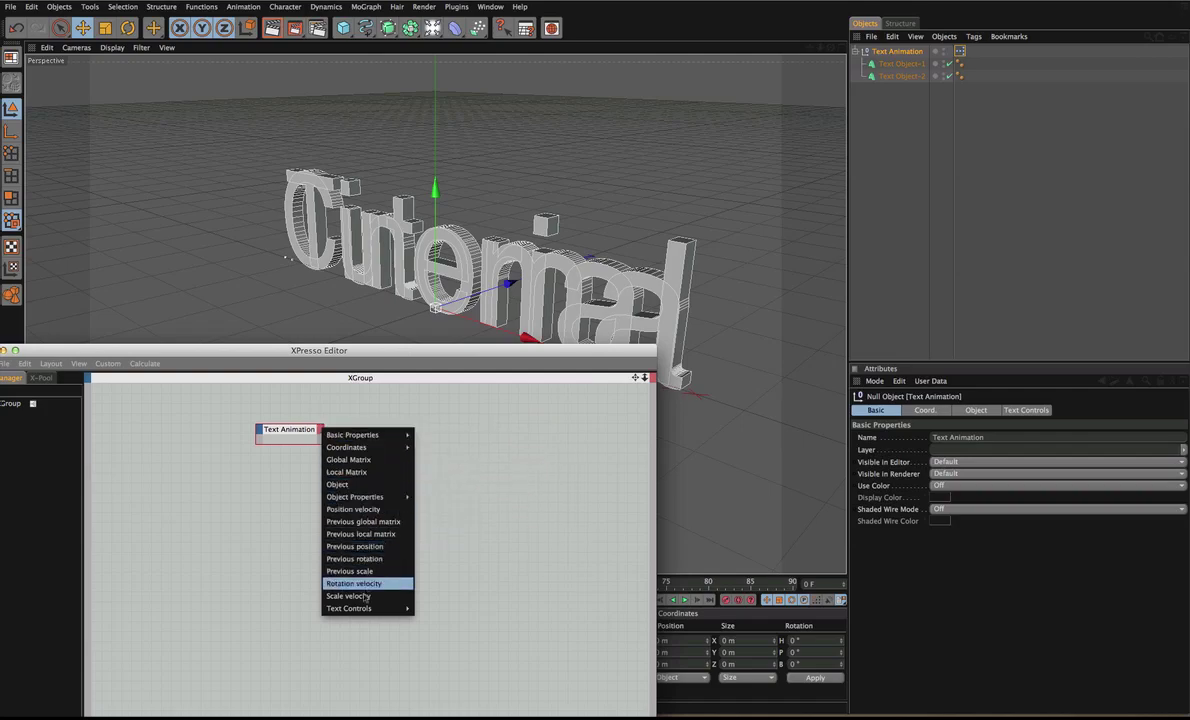
pyautogui.moveTo(326, 609)
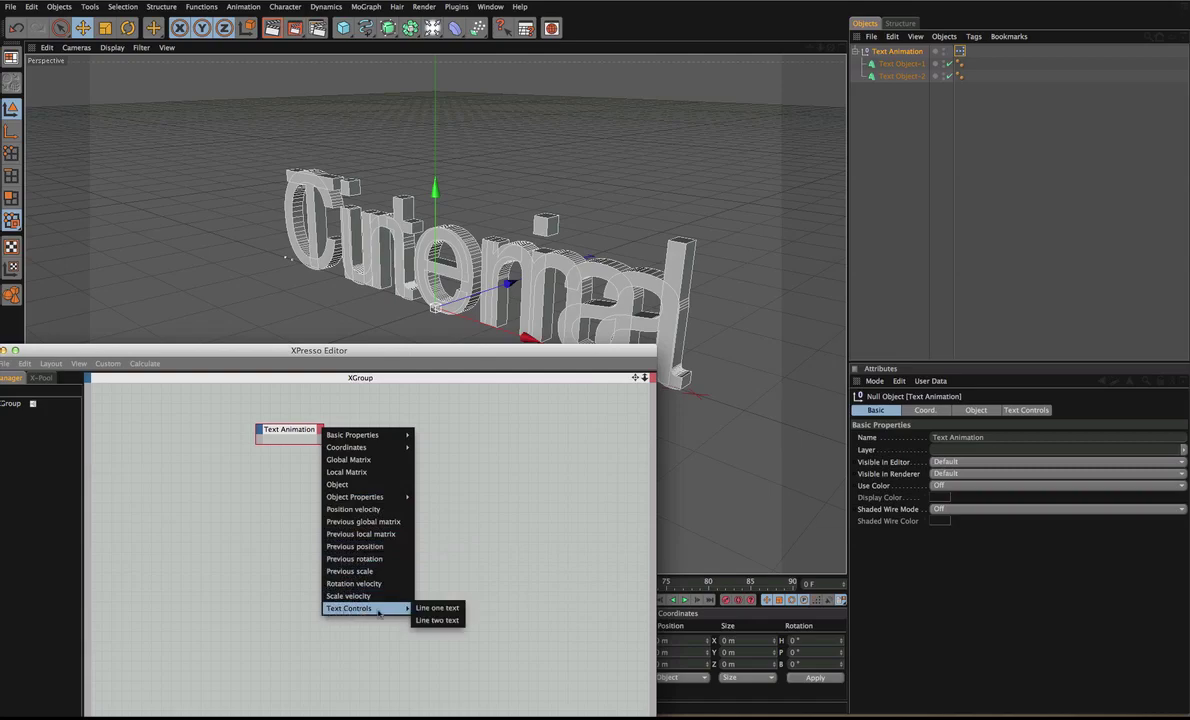
pyautogui.click(439, 609)
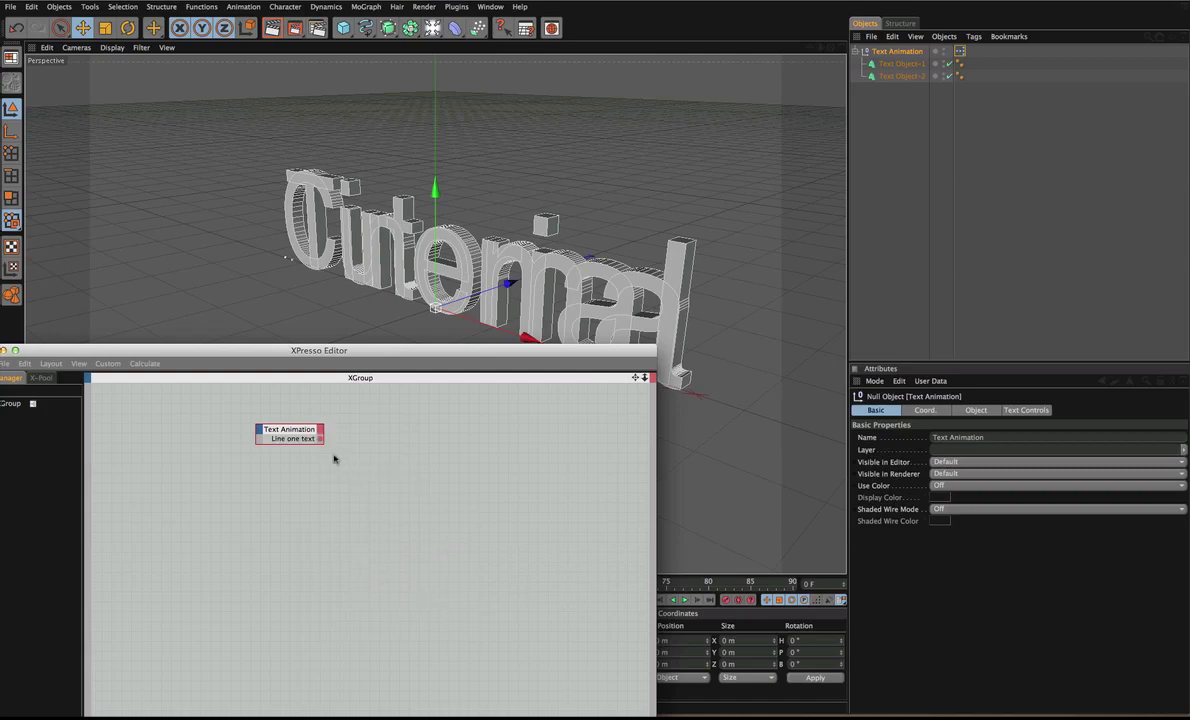
# Step: Enlarge the Text Animation node and add a Line two text output port from Text Controls
pyautogui.click(290, 430)
pyautogui.click(320, 429)
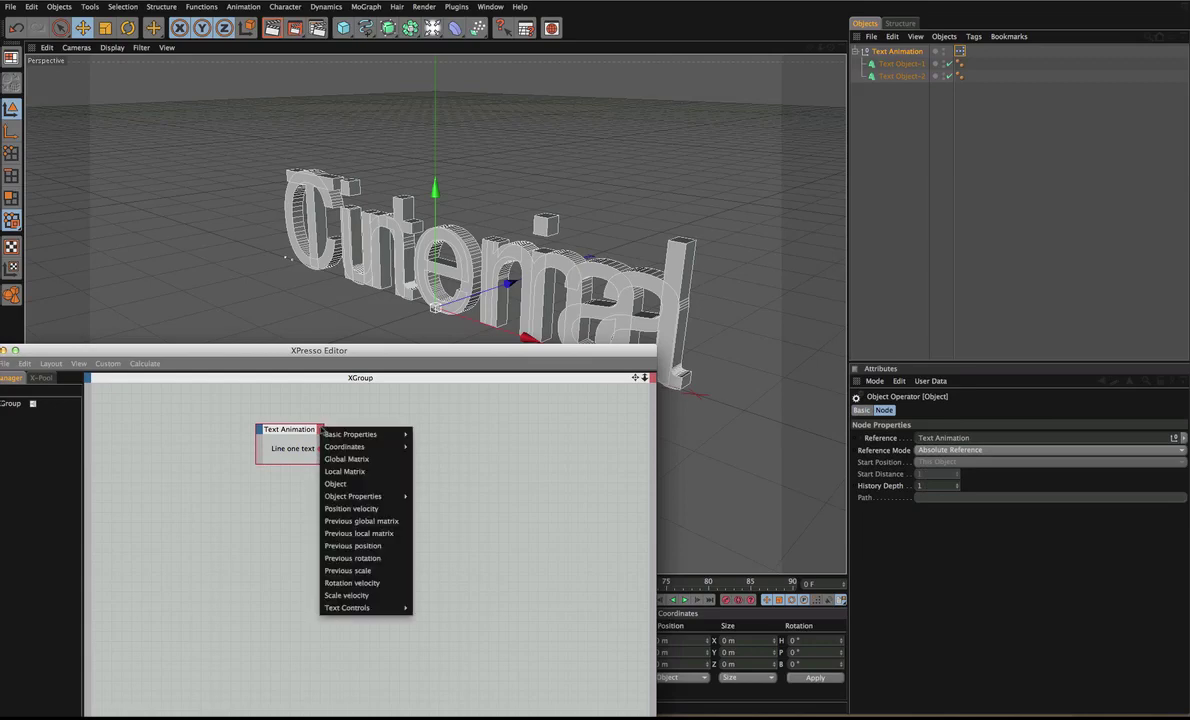
pyautogui.moveTo(376, 608)
pyautogui.click(434, 620)
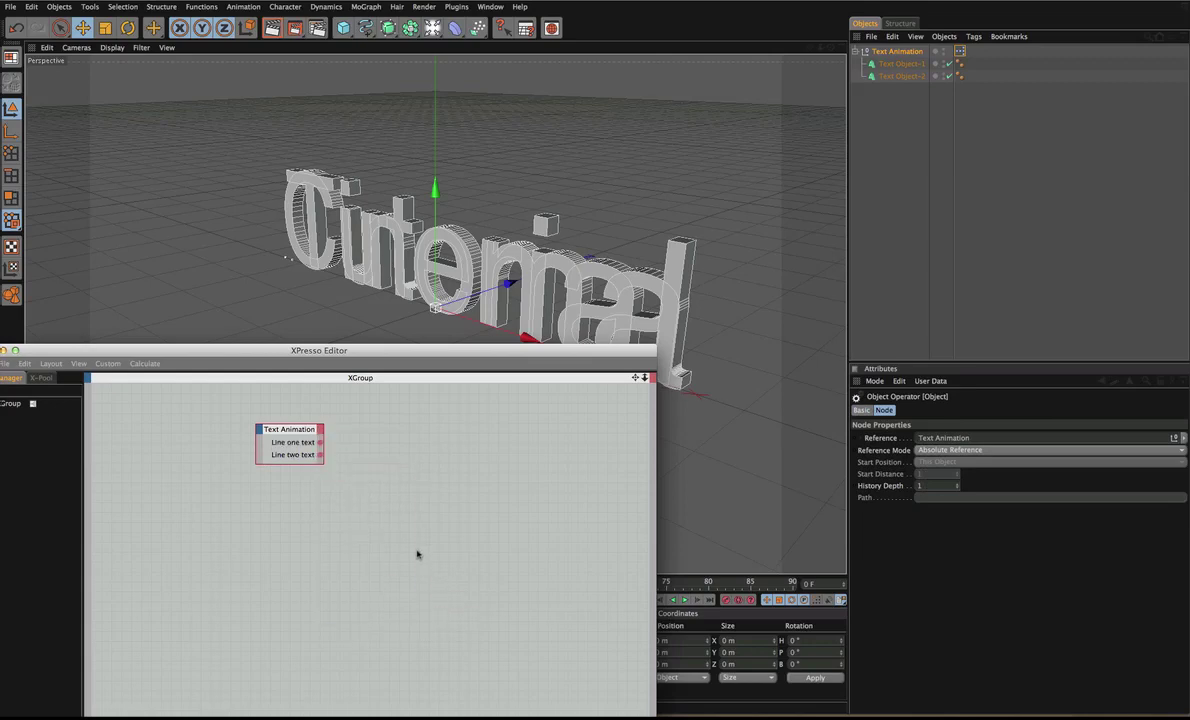
pyautogui.click(415, 551)
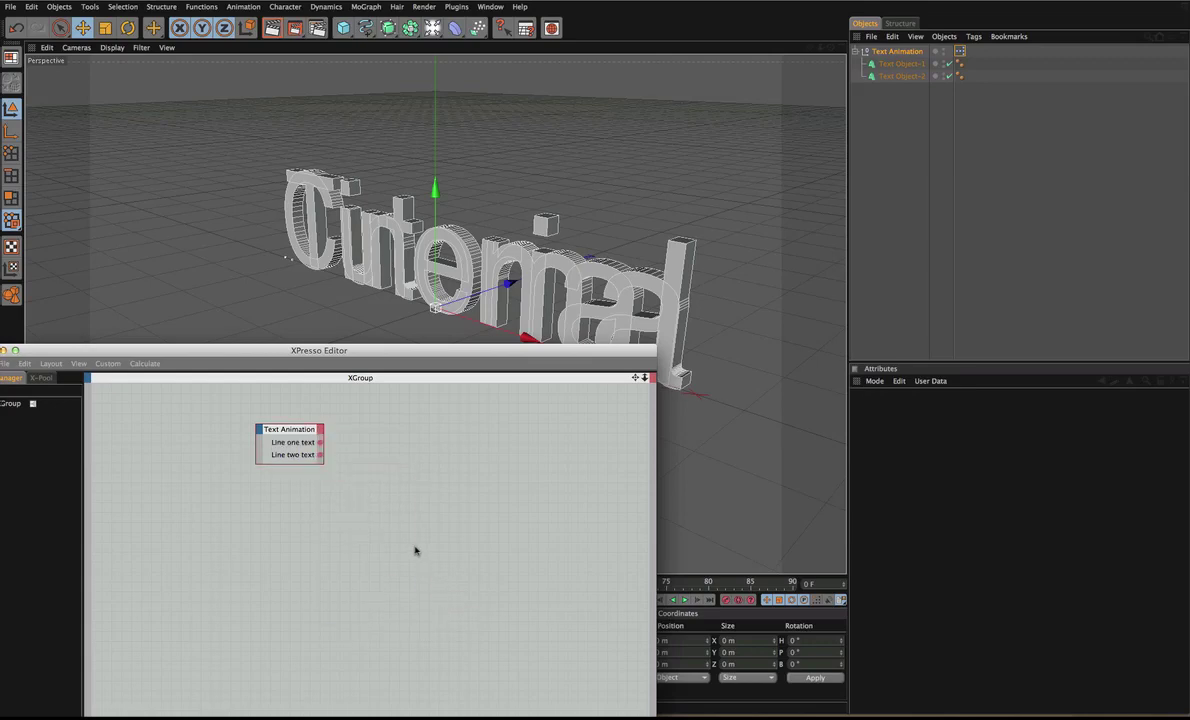
# Step: Add Text Object-1 and Text Object-2 as nodes beside the Text Animation node
pyautogui.click(906, 64)
pyautogui.moveTo(905, 92); pyautogui.dragTo(434, 430)
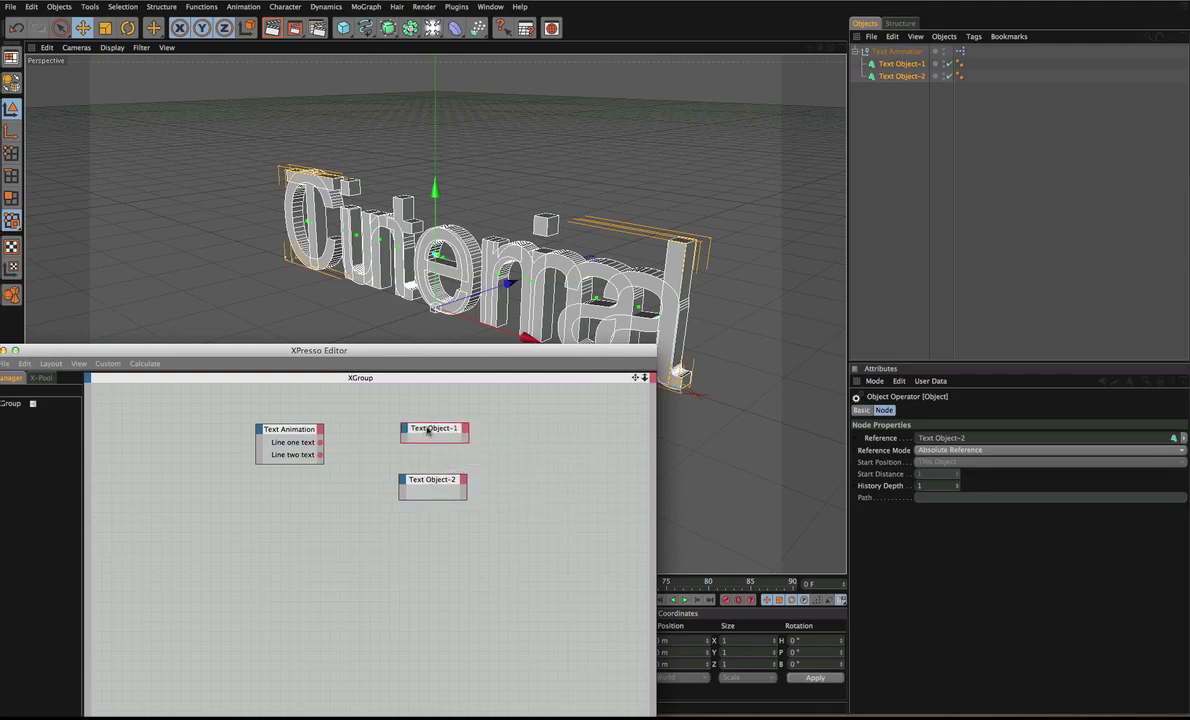
# Step: Check where the text setting sits in Text Object-1's object properties and add a Text input port to the Text Object-2 node
pyautogui.click(402, 430)
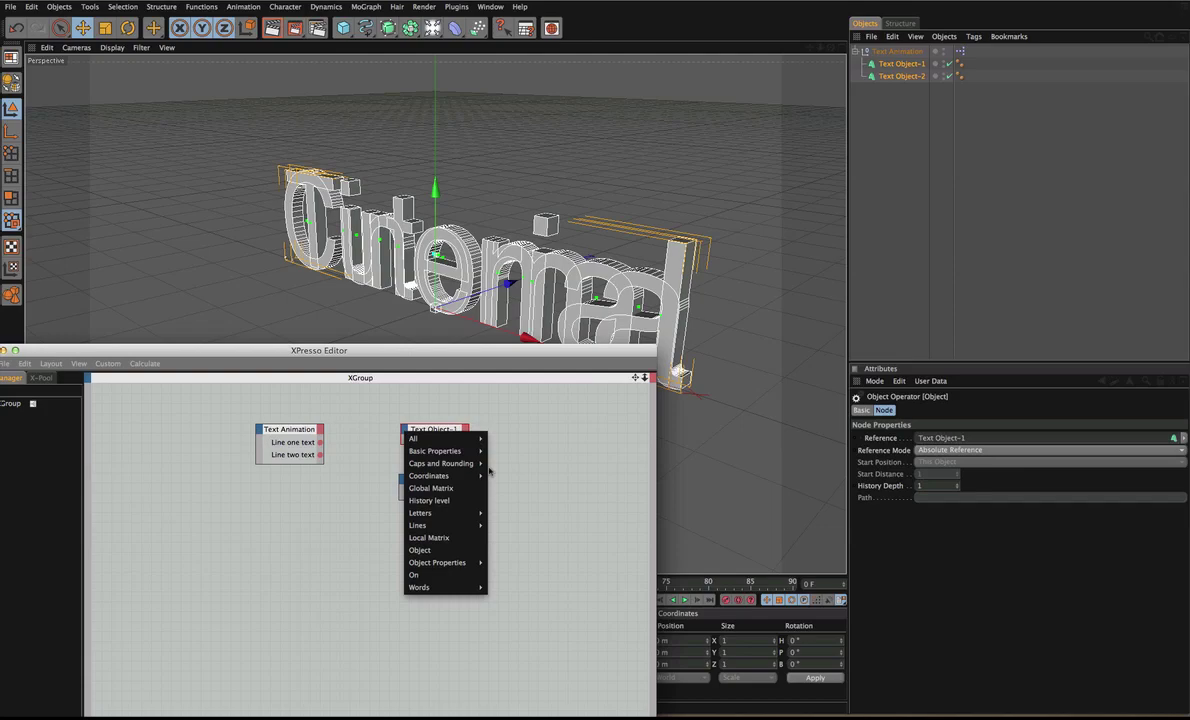
pyautogui.moveTo(452, 568)
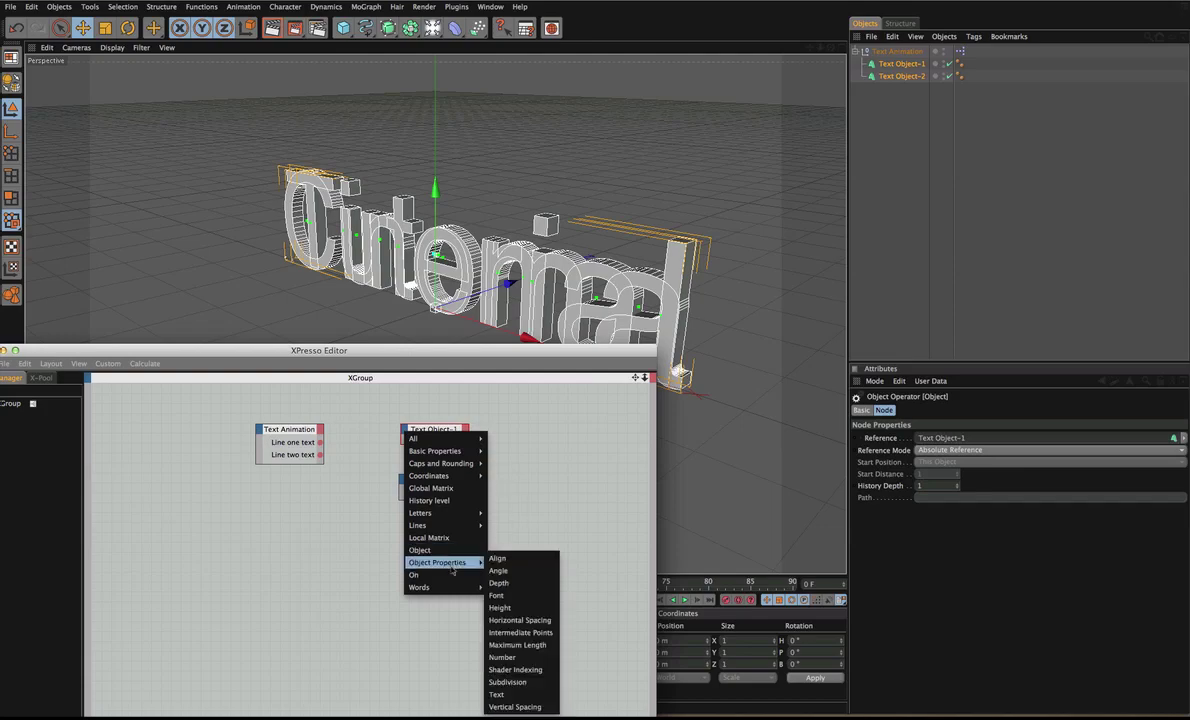
pyautogui.click(589, 470)
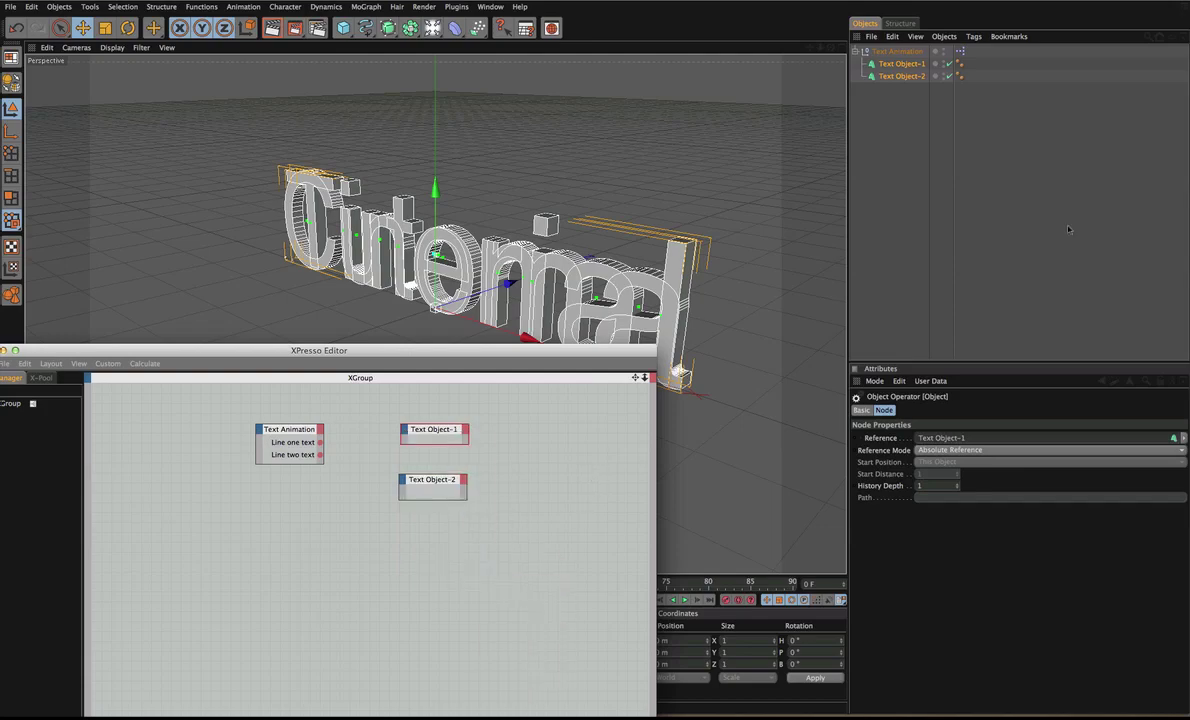
pyautogui.click(910, 63)
pyautogui.click(920, 410)
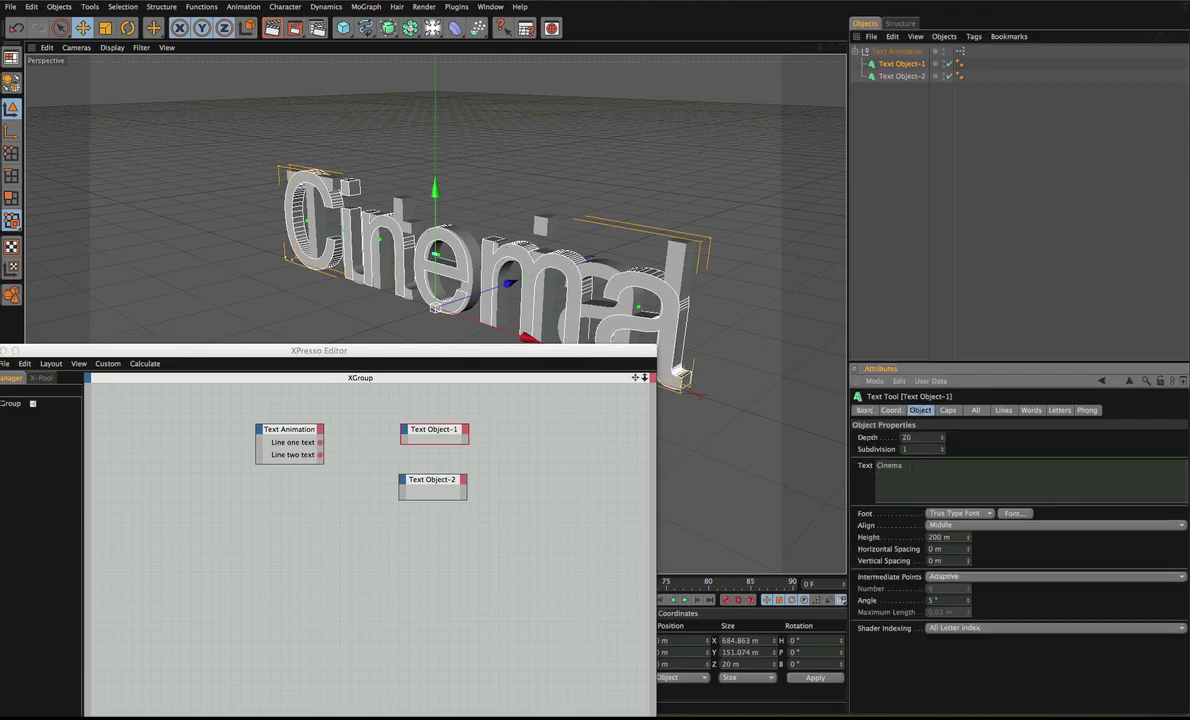
pyautogui.click(403, 480)
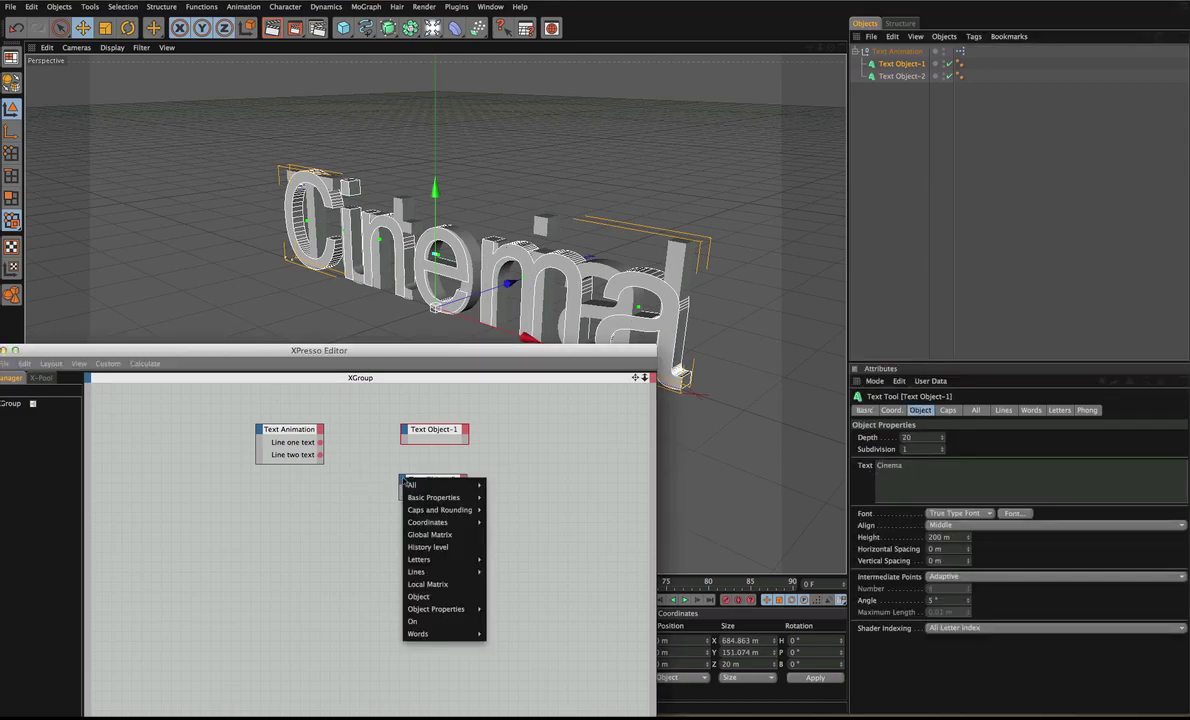
pyautogui.moveTo(434, 607)
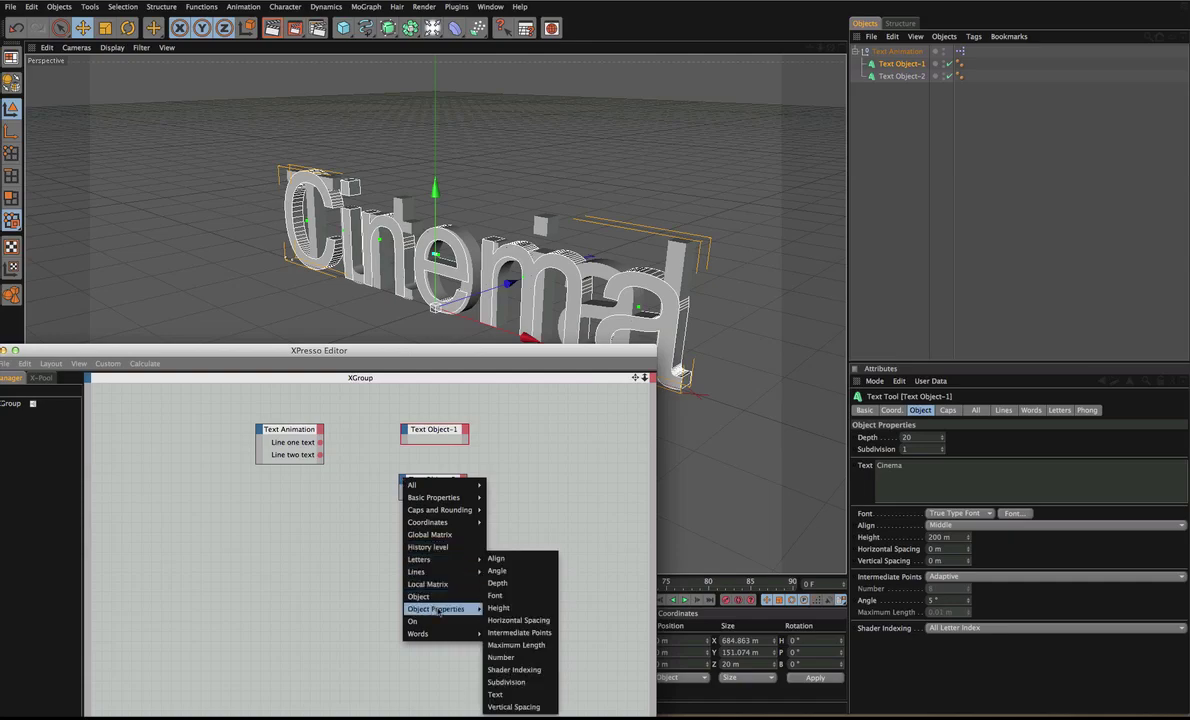
pyautogui.click(531, 695)
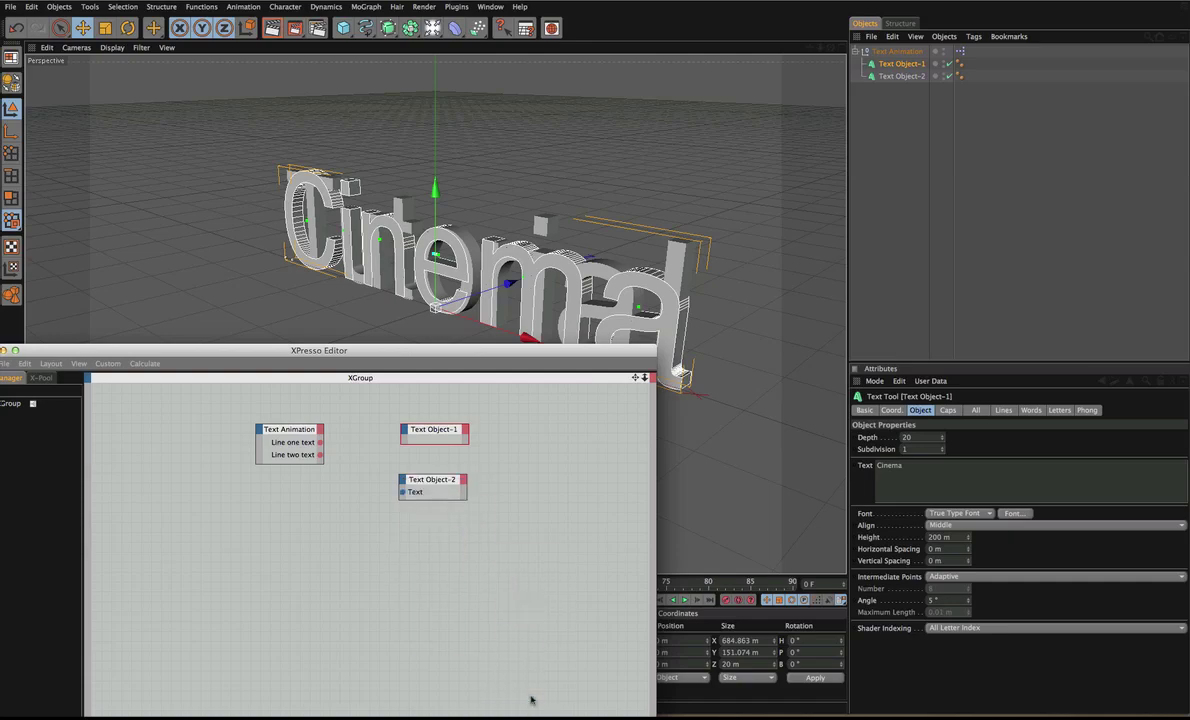
# Step: Add a Text input port to Text Object-1, and wire Line one text and Line two text to Text Object-1 and Text Object-2 respectively
pyautogui.click(405, 431)
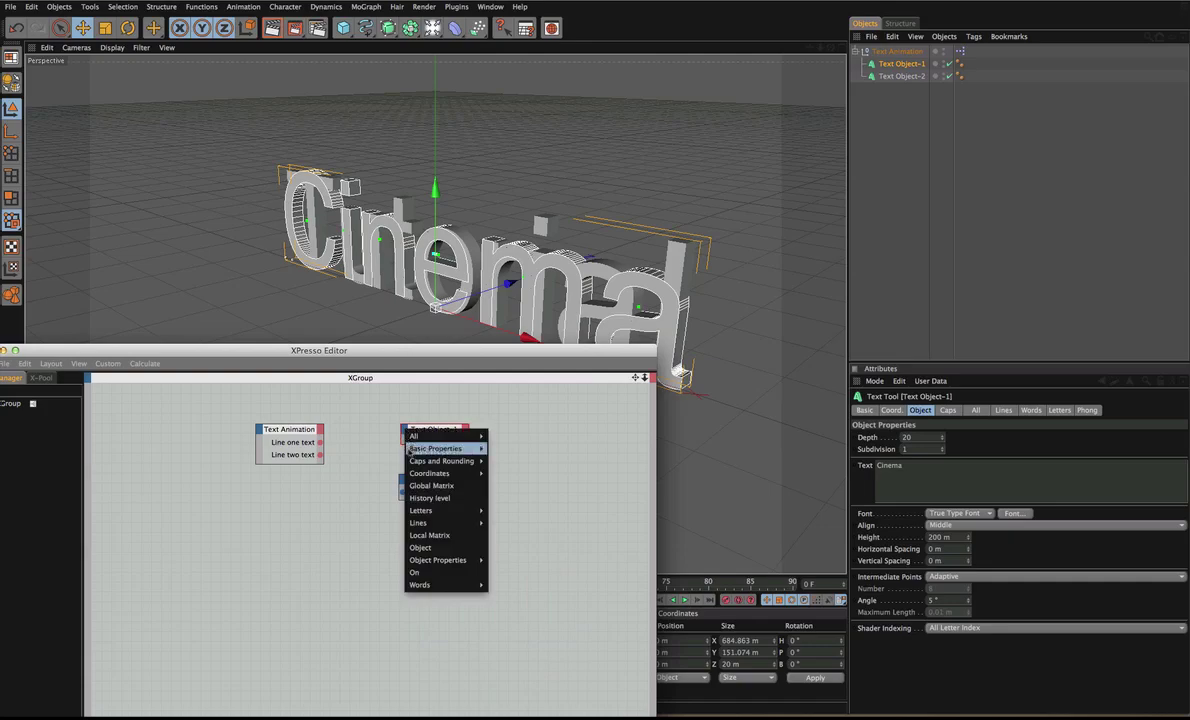
pyautogui.moveTo(421, 563)
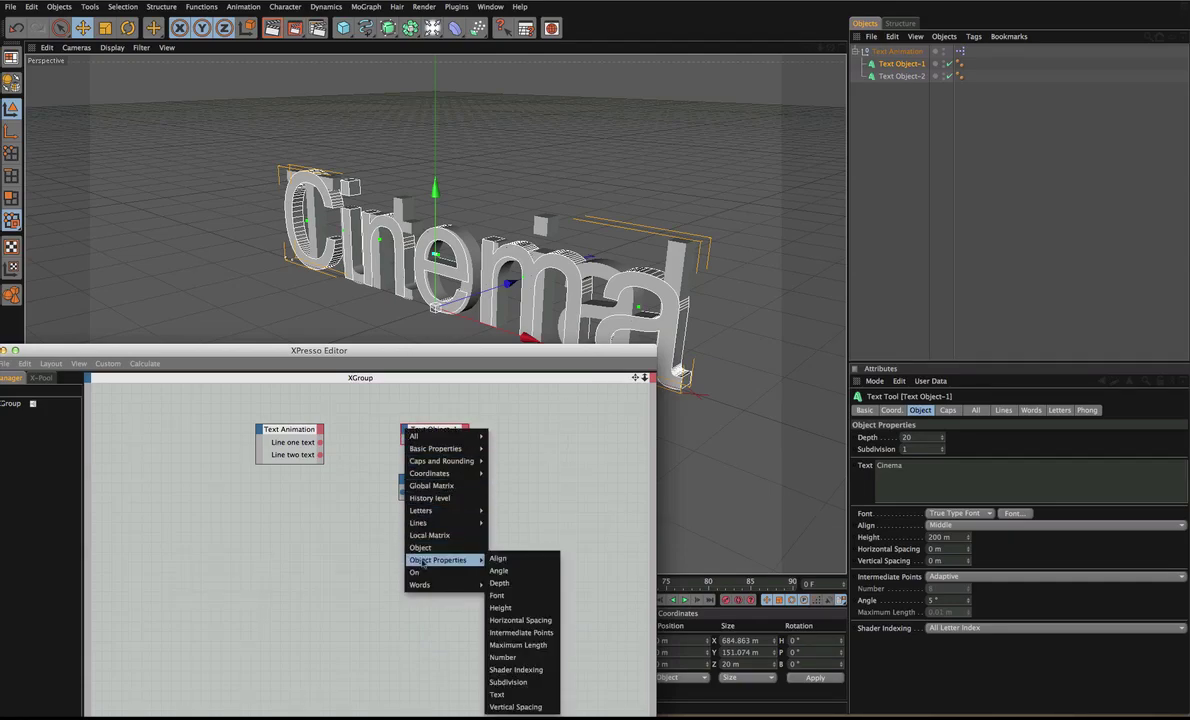
pyautogui.click(497, 694)
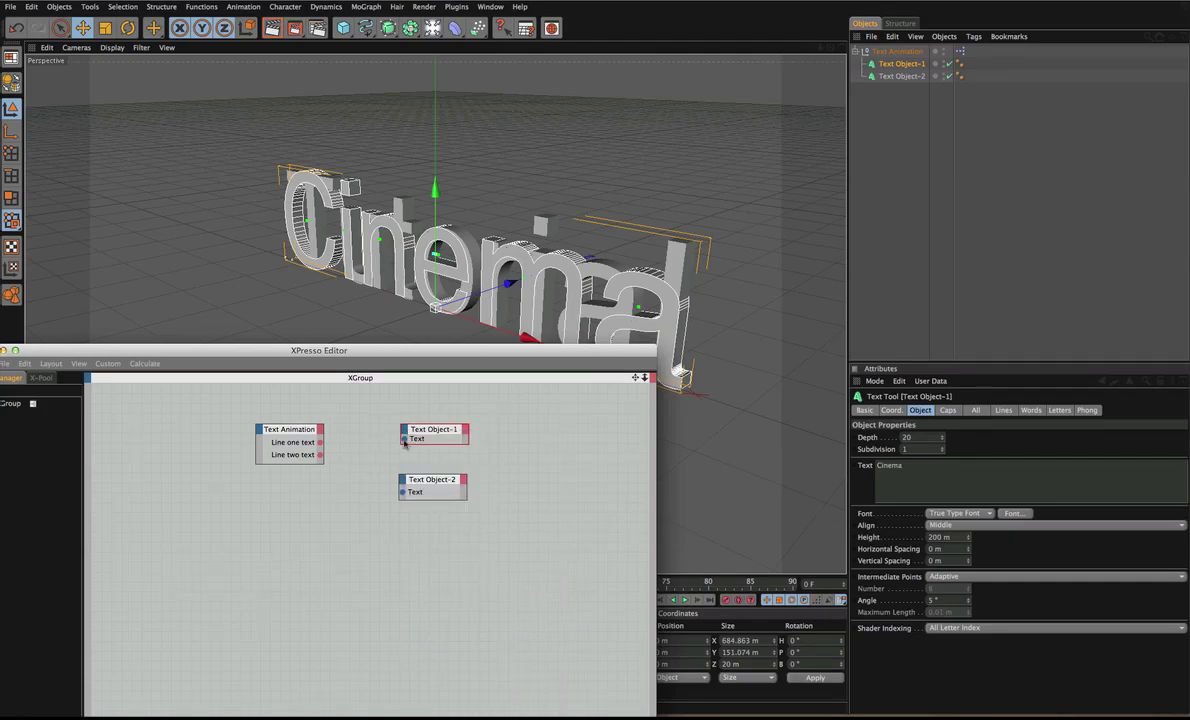
pyautogui.moveTo(405, 439); pyautogui.dragTo(403, 492)
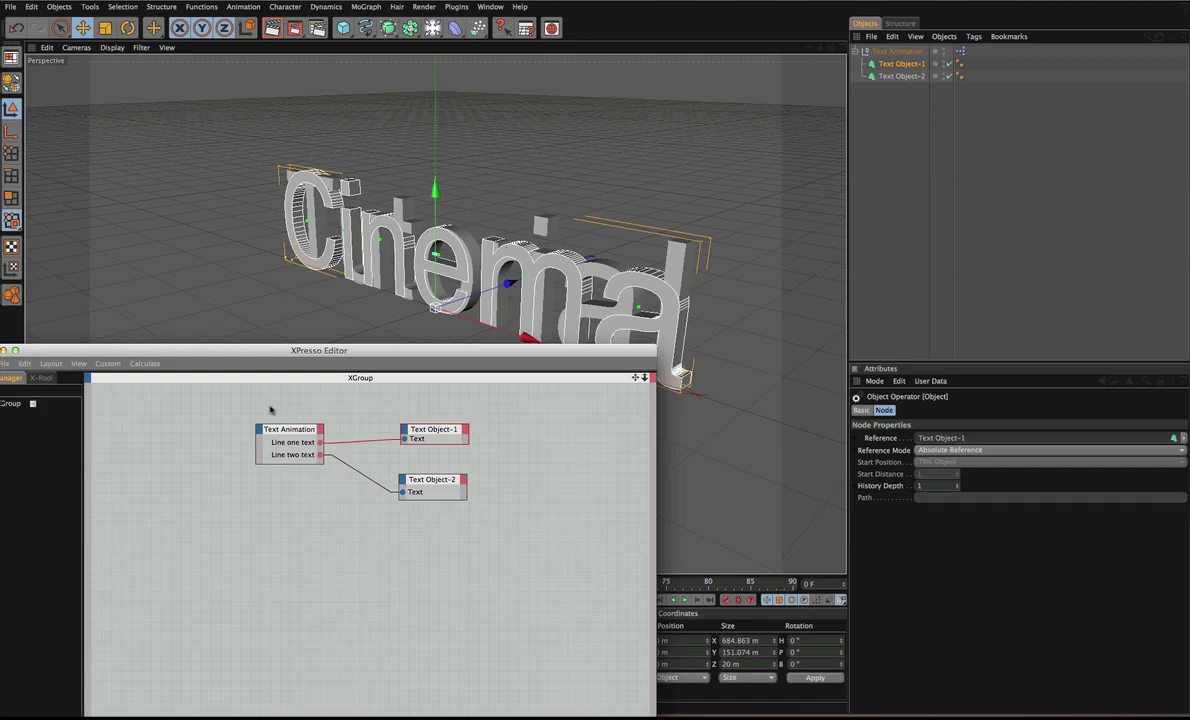
# Step: Add a Remark node above the Text Animation node and widen it to span the connected nodes
pyautogui.moveTo(315, 415)
pyautogui.moveTo(385, 417)
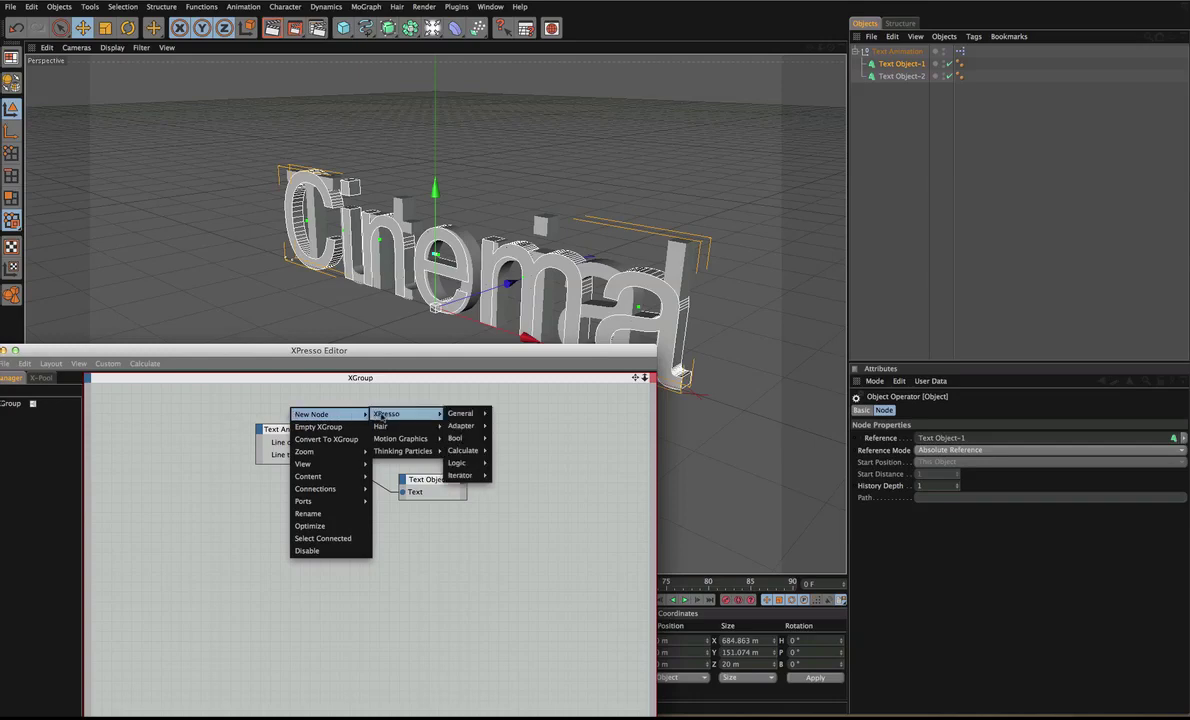
pyautogui.moveTo(478, 414)
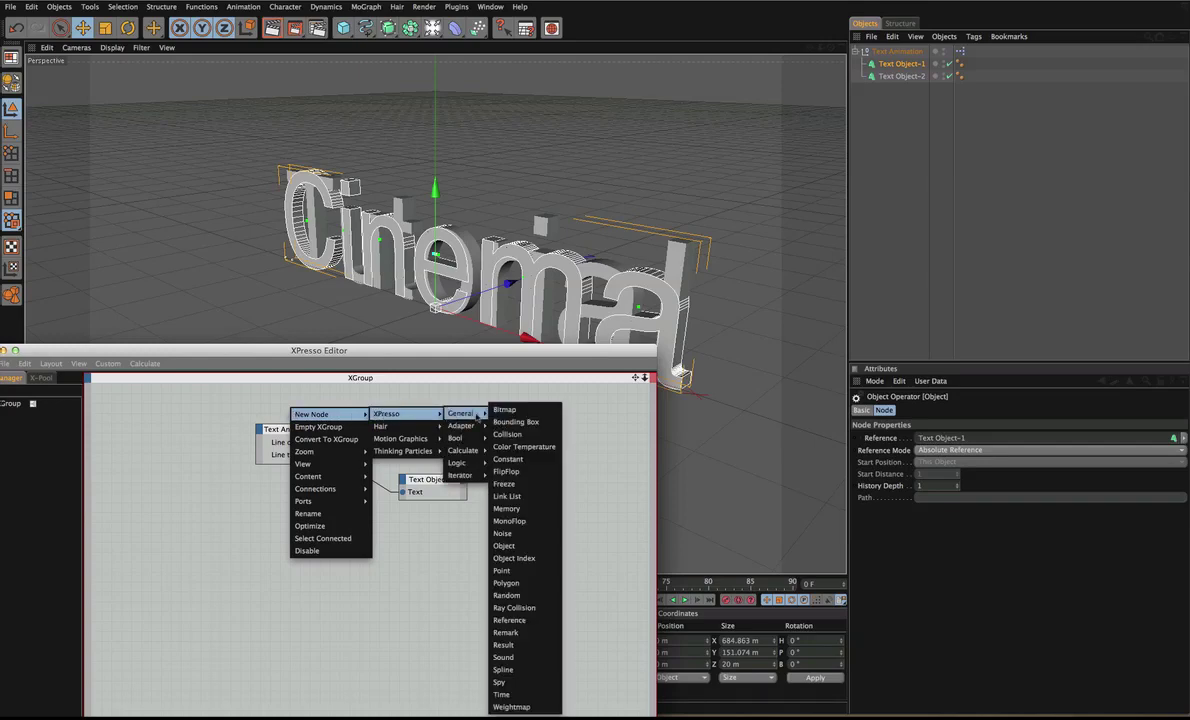
pyautogui.click(505, 632)
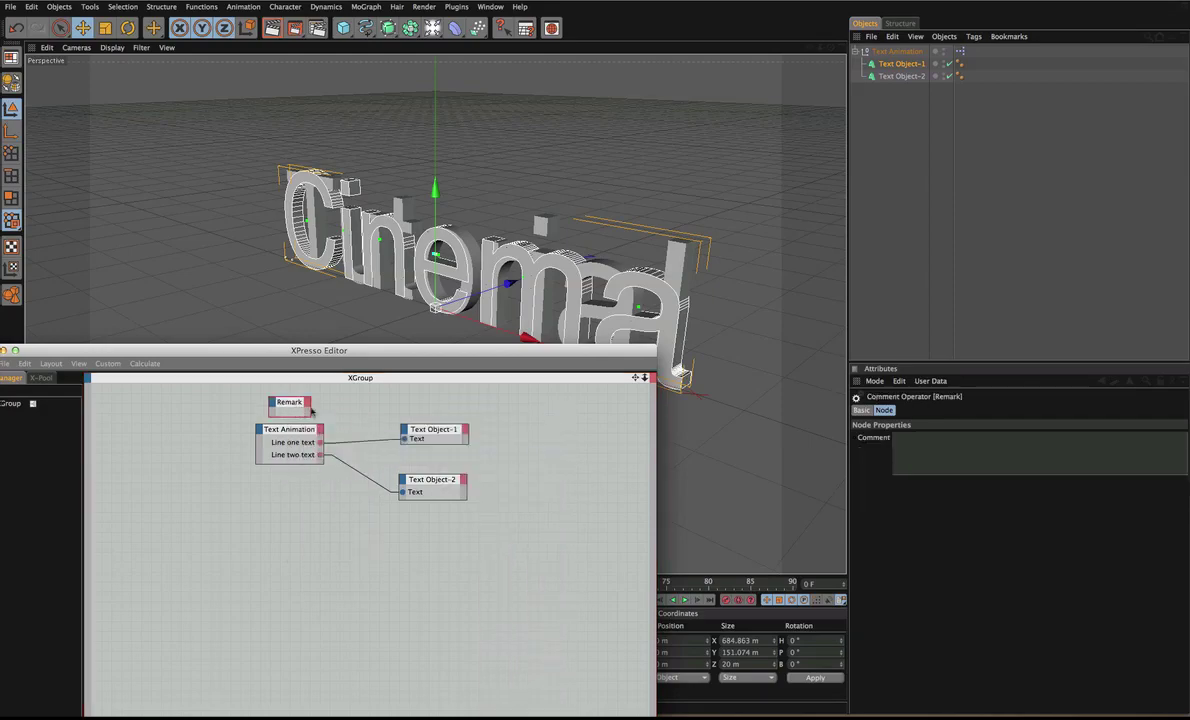
pyautogui.moveTo(311, 410); pyautogui.dragTo(421, 402)
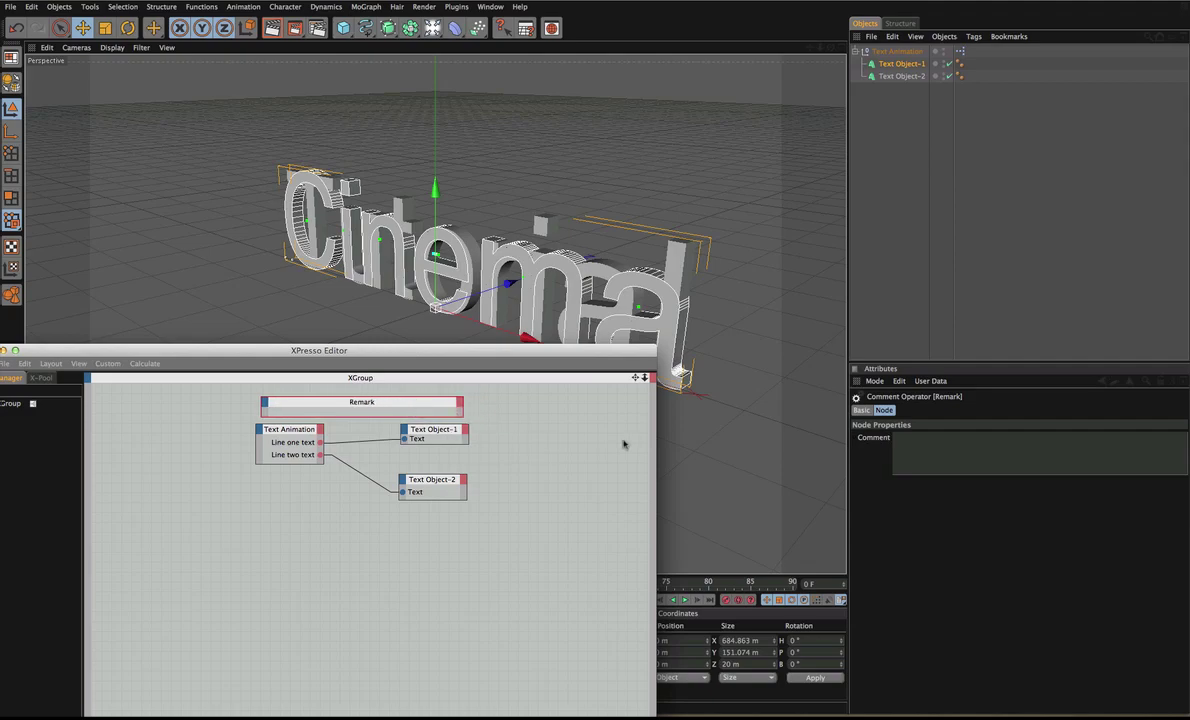
# Step: Comment the Remark node as Text Input, and tidy the layout by widening it slightly and moving the Text Object-2 node up
pyautogui.click(1025, 438)
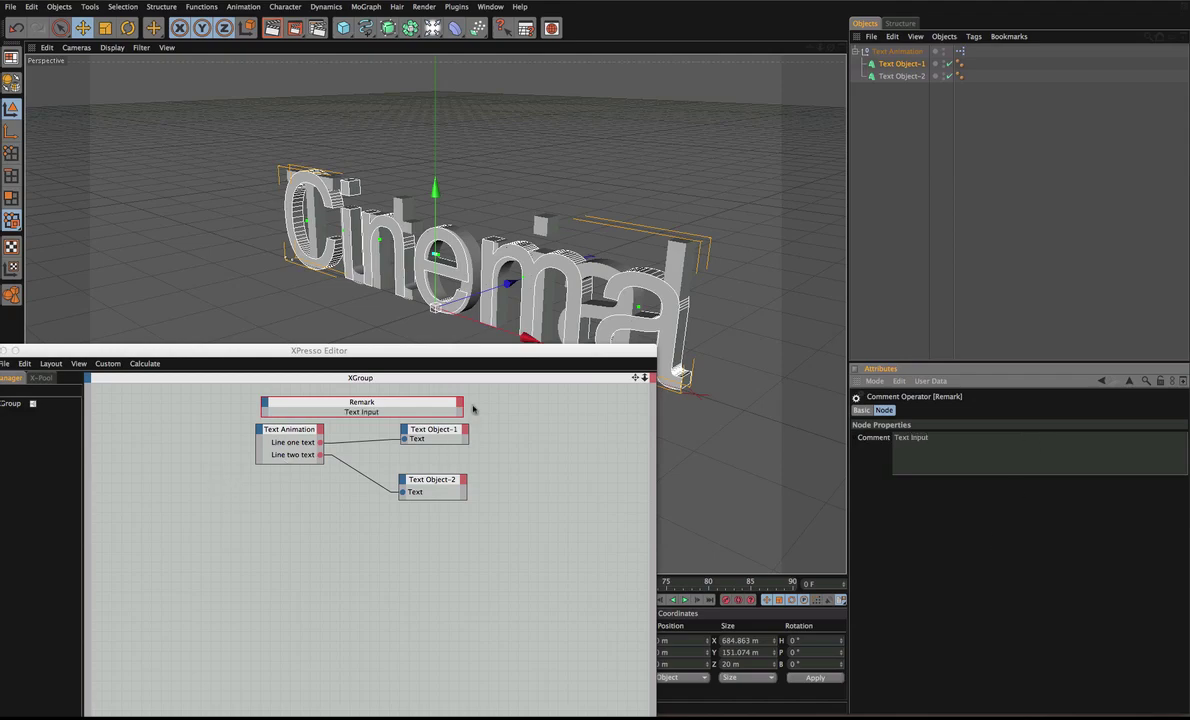
pyautogui.moveTo(460, 410); pyautogui.dragTo(467, 410)
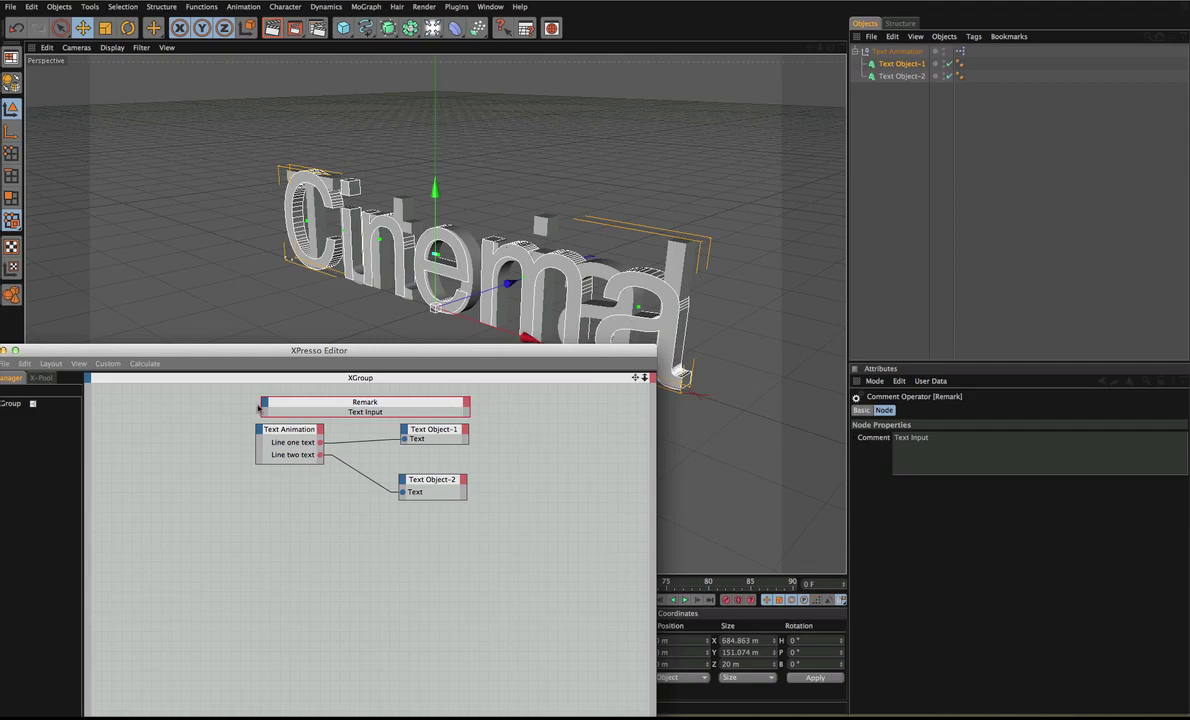
pyautogui.moveTo(261, 405); pyautogui.dragTo(255, 405)
pyautogui.moveTo(446, 480); pyautogui.dragTo(446, 458)
pyautogui.click(500, 505)
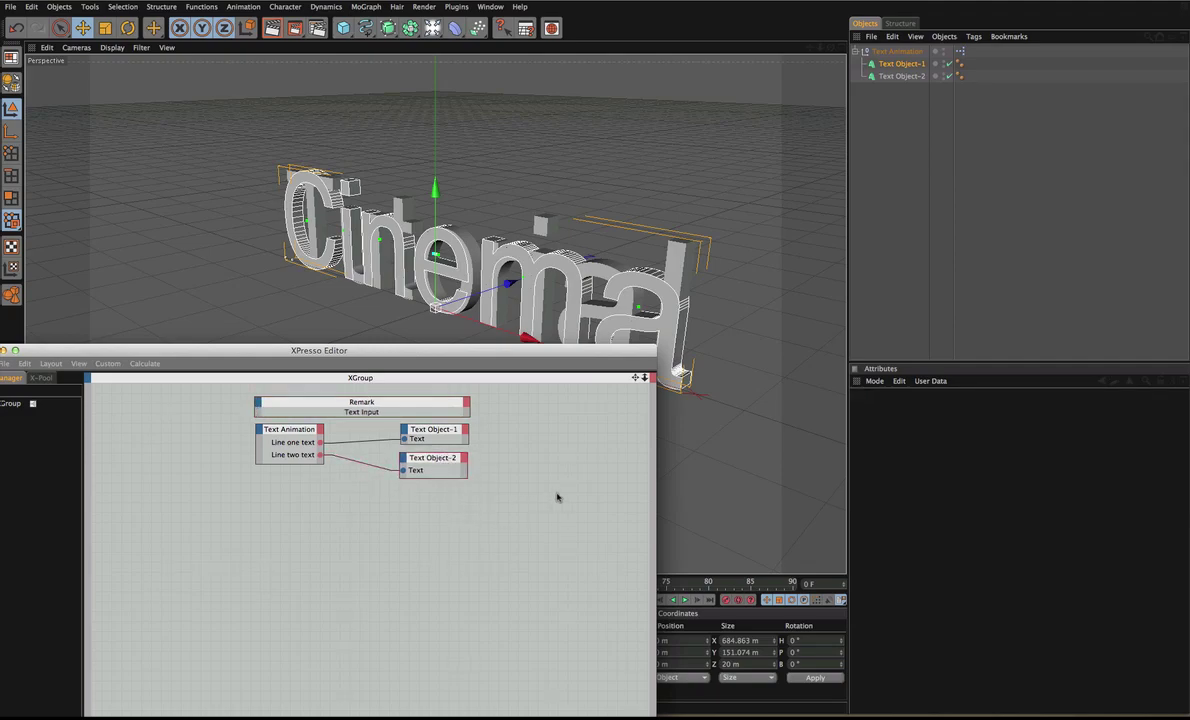
# Step: Duplicate the Text Input Remark node and place the copy in the empty area beside the first node group
pyautogui.keyDown('alt'); pyautogui.moveTo(582, 494); pyautogui.dragTo(453, 496, button='middle'); pyautogui.keyUp('alt')
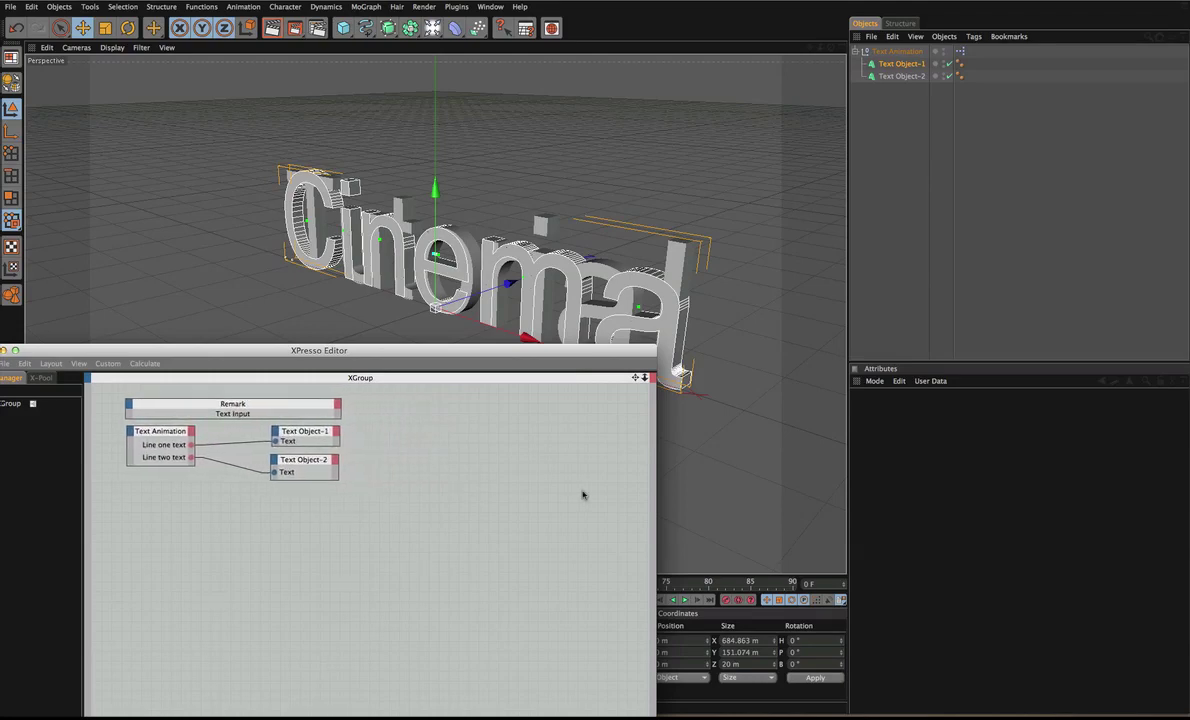
pyautogui.click(232, 405)
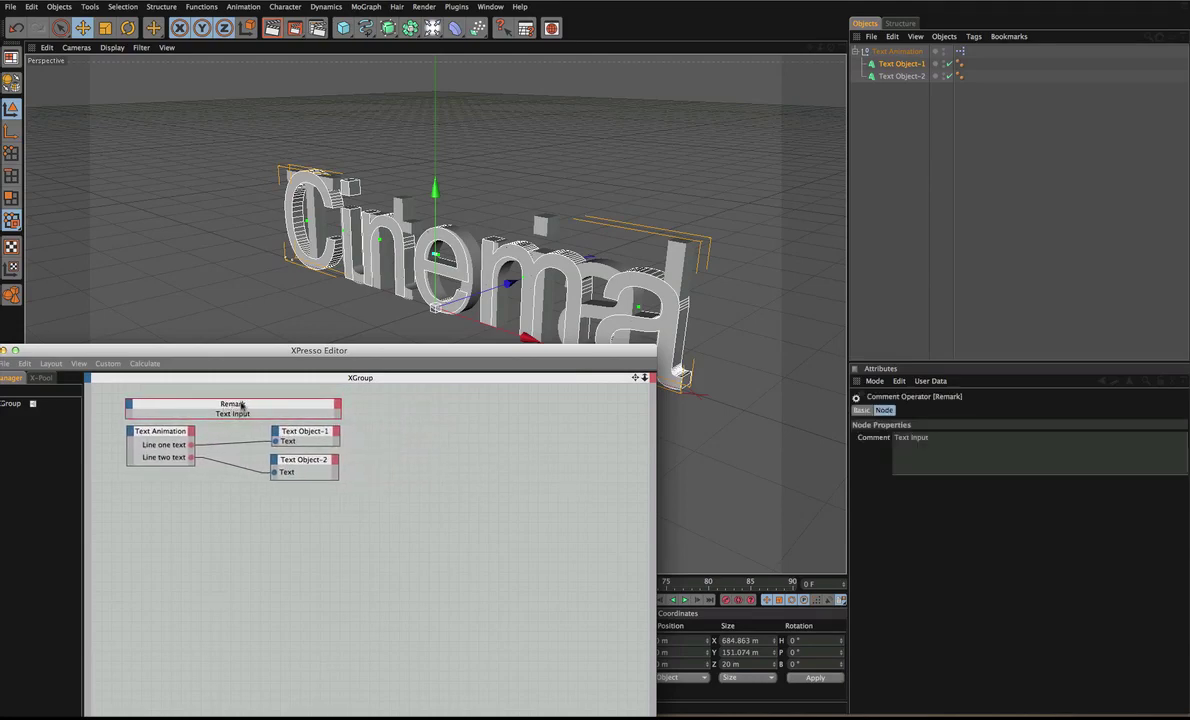
pyautogui.moveTo(241, 405); pyautogui.dragTo(534, 398)
pyautogui.hscroll(2, 534, 441)
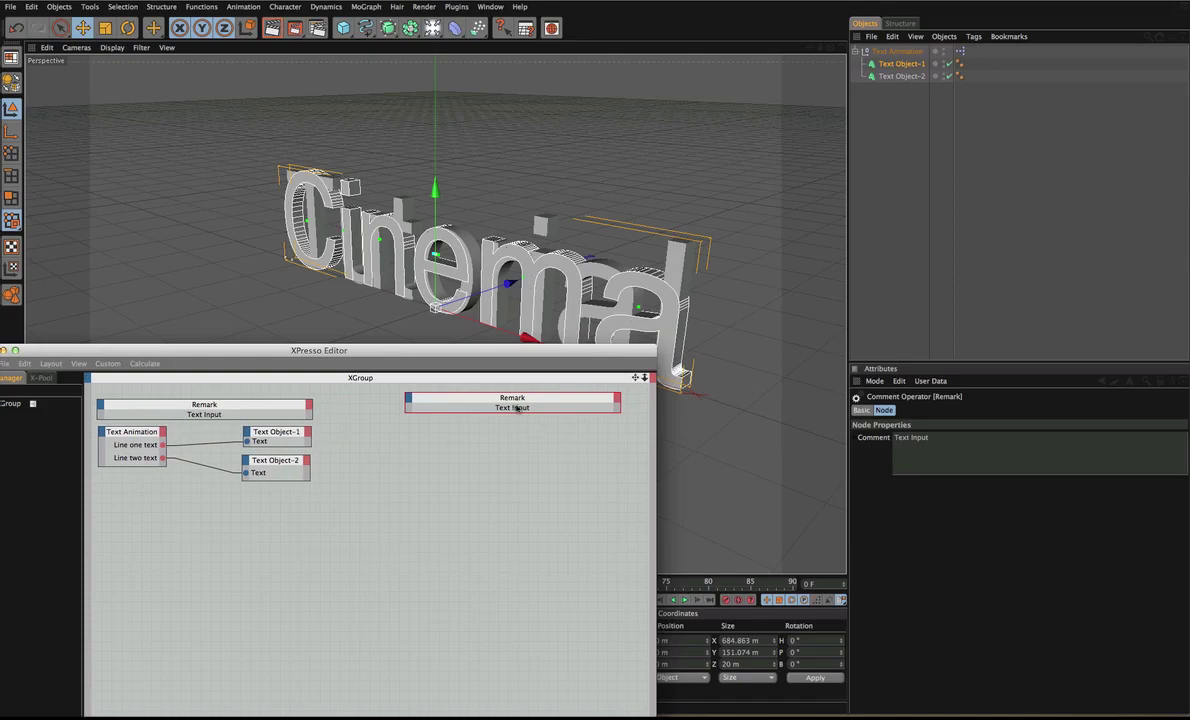
pyautogui.moveTo(527, 404); pyautogui.dragTo(533, 407)
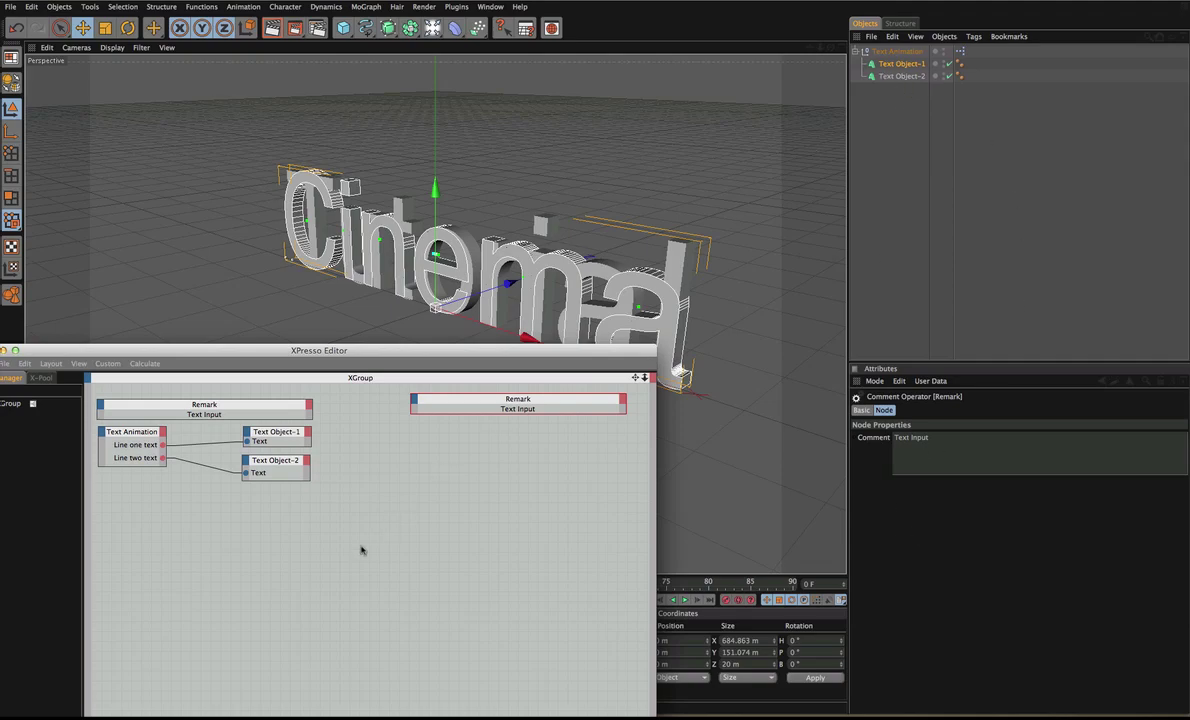
# Step: Replace the duplicated Remark's comment with Display Setting for Text Object-2
pyautogui.moveTo(1010, 437); pyautogui.dragTo(843, 446)
pyautogui.press('BackSpace')
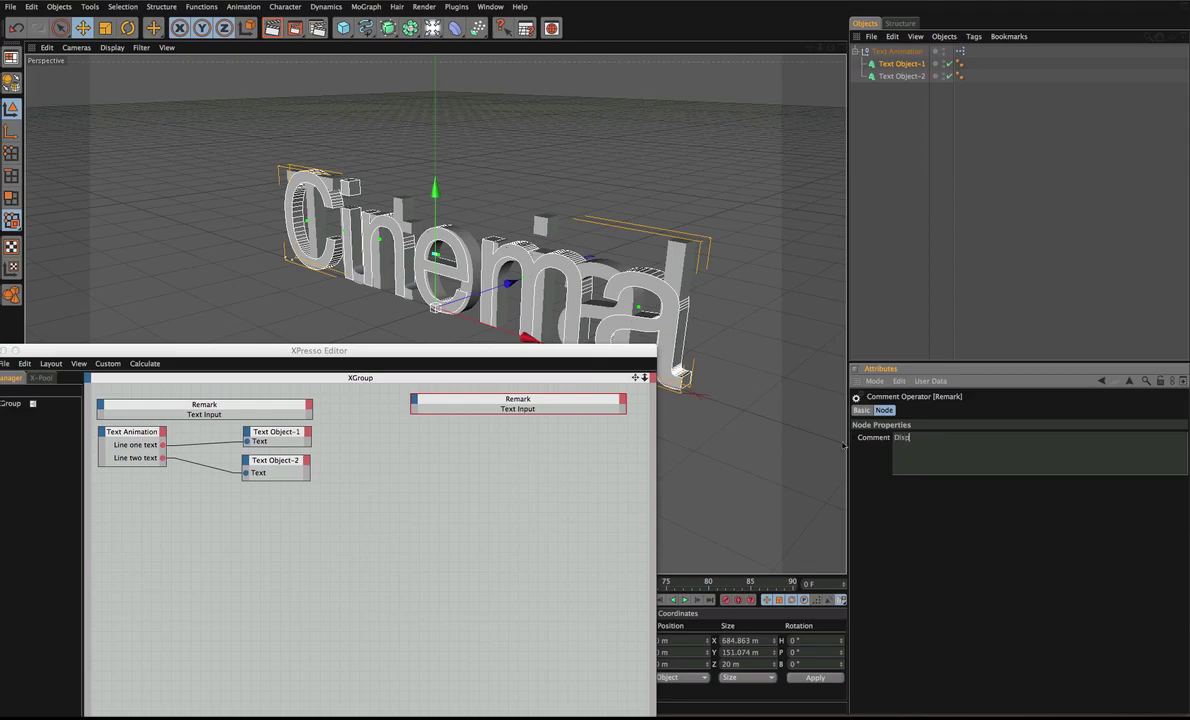
pyautogui.write('Display Setting for Text Object-2')
pyautogui.click(569, 515)
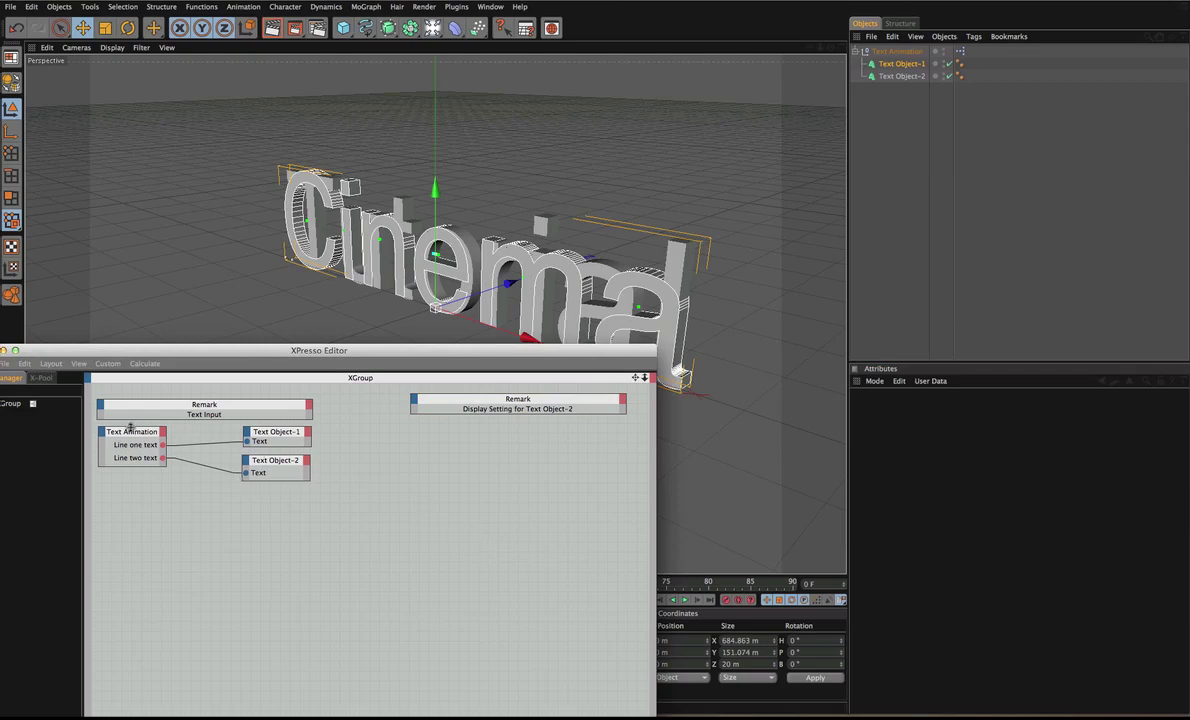
# Step: Duplicate the Text Animation node below the new Remark and remove the copy's Line one text port
pyautogui.keyDown('ctrl'); pyautogui.moveTo(127, 434); pyautogui.dragTo(453, 430); pyautogui.keyUp('ctrl')
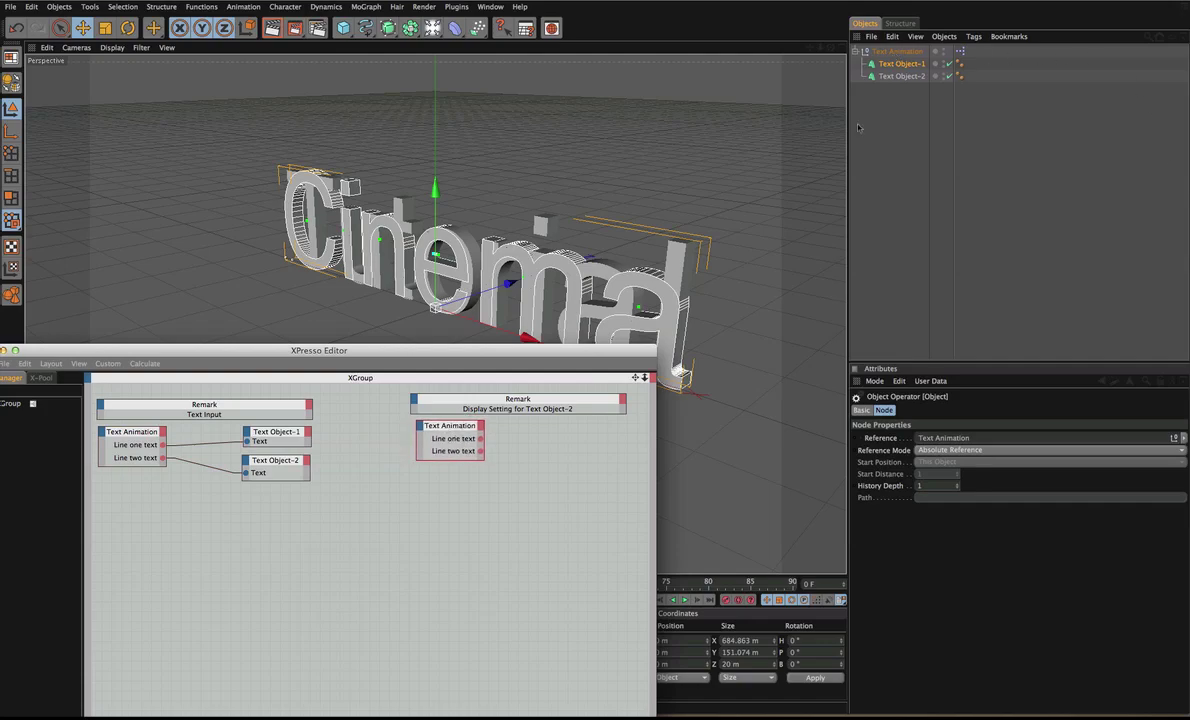
pyautogui.doubleClick(481, 441)
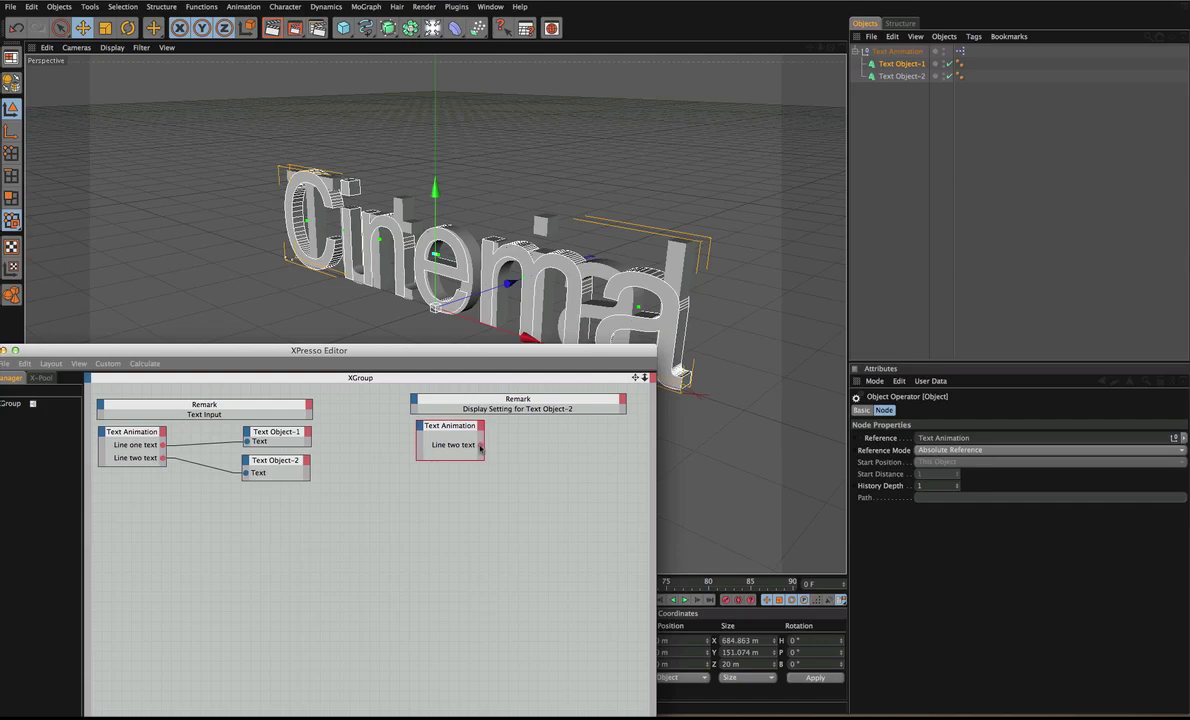
pyautogui.moveTo(442, 426); pyautogui.dragTo(433, 426)
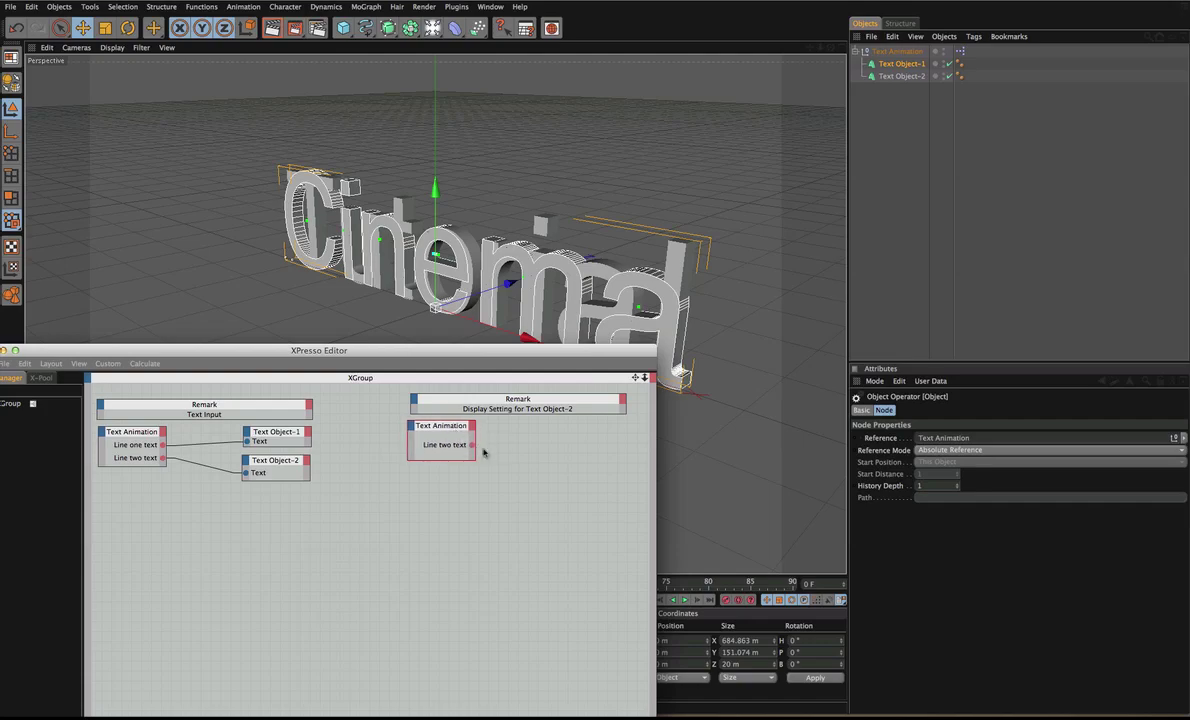
pyautogui.rightClick(505, 448)
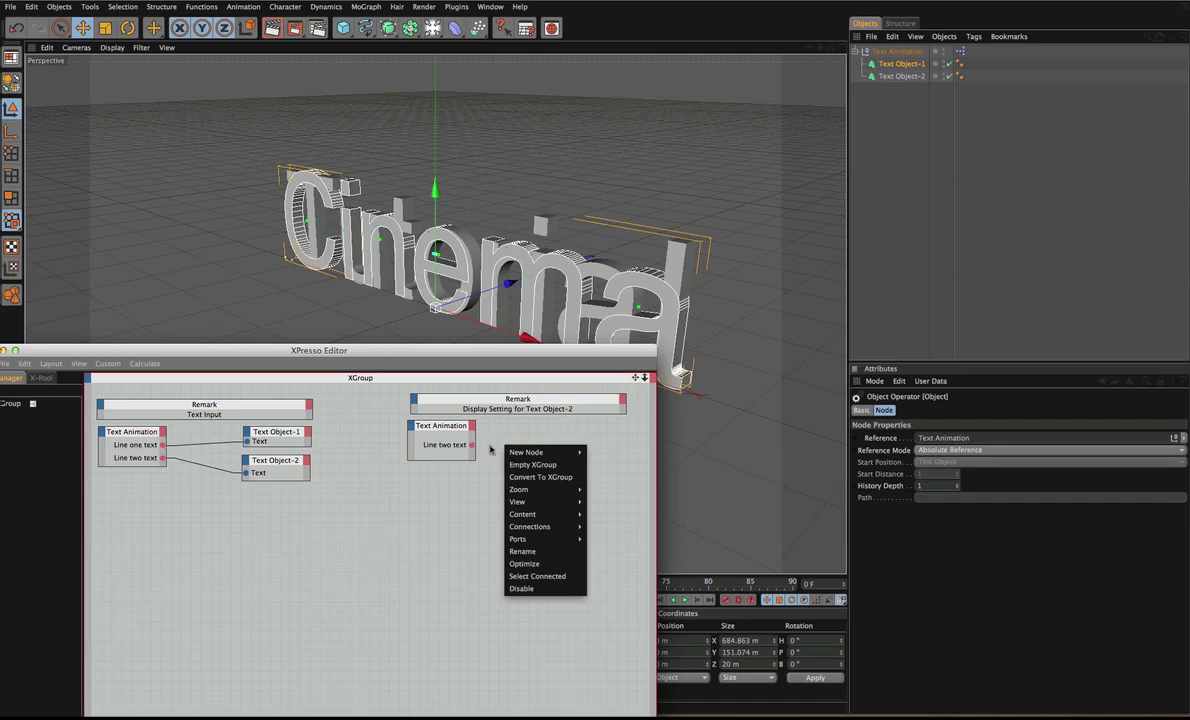
pyautogui.click(501, 429)
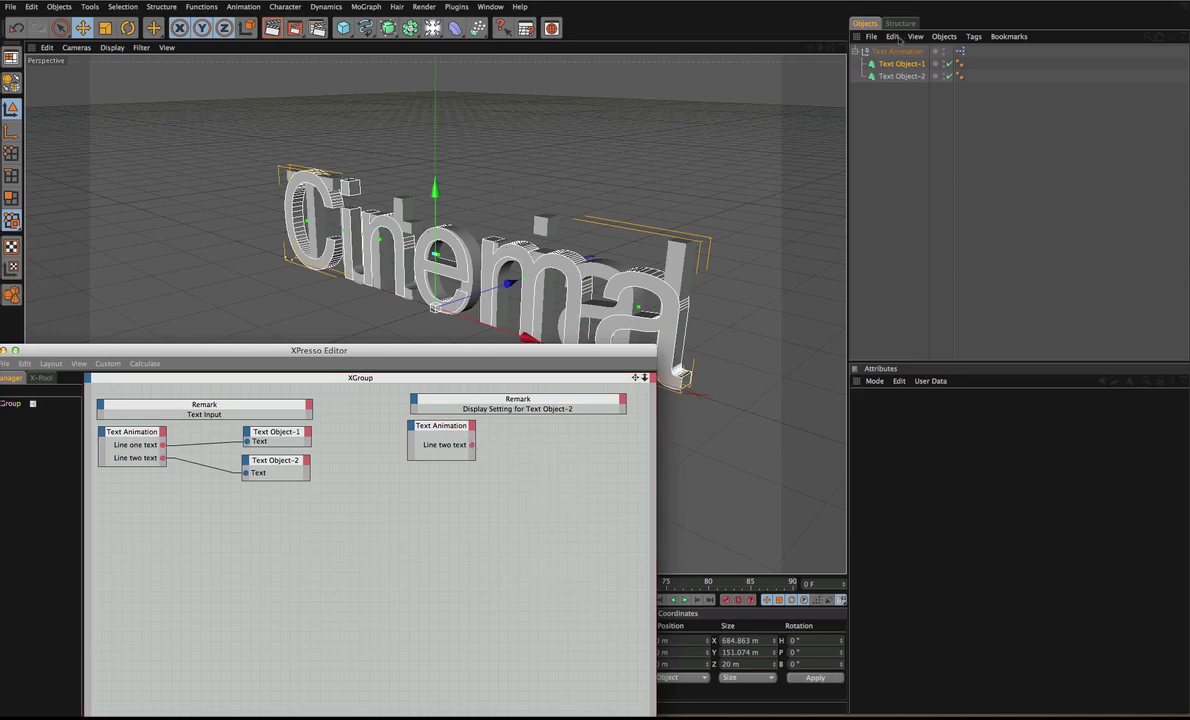
# Step: Clear the Line two text value on the Text Animation null and inspect Text Object-2's object properties
pyautogui.click(897, 51)
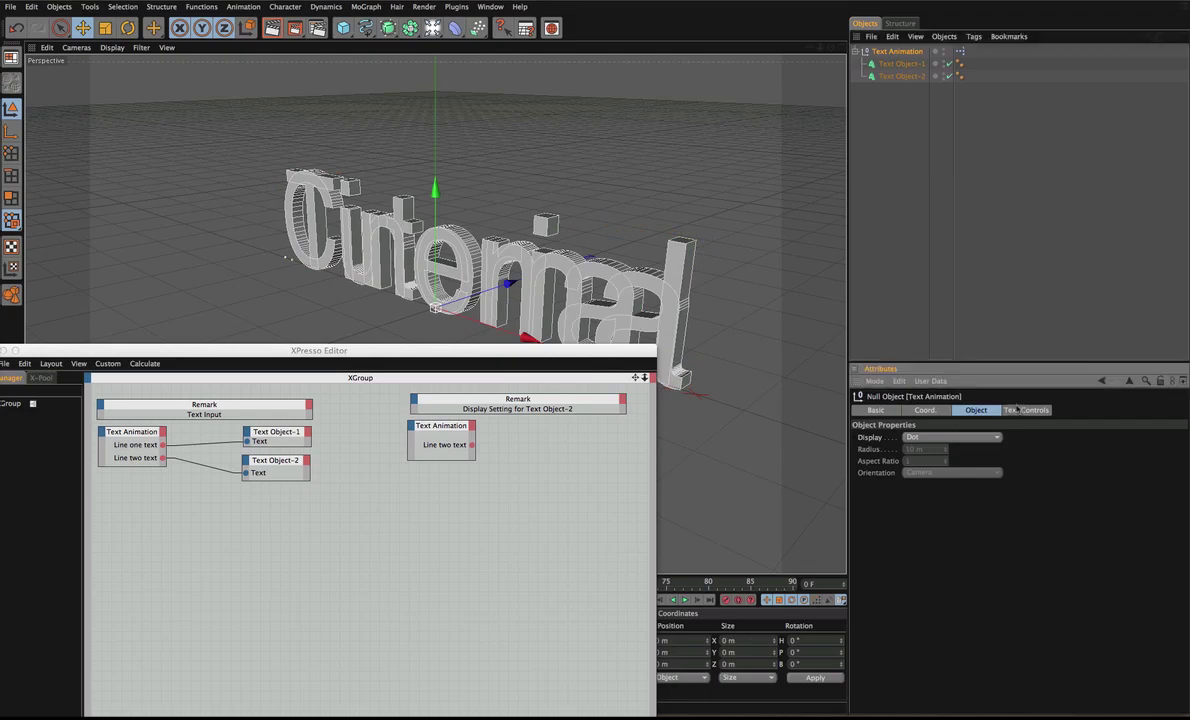
pyautogui.click(1026, 410)
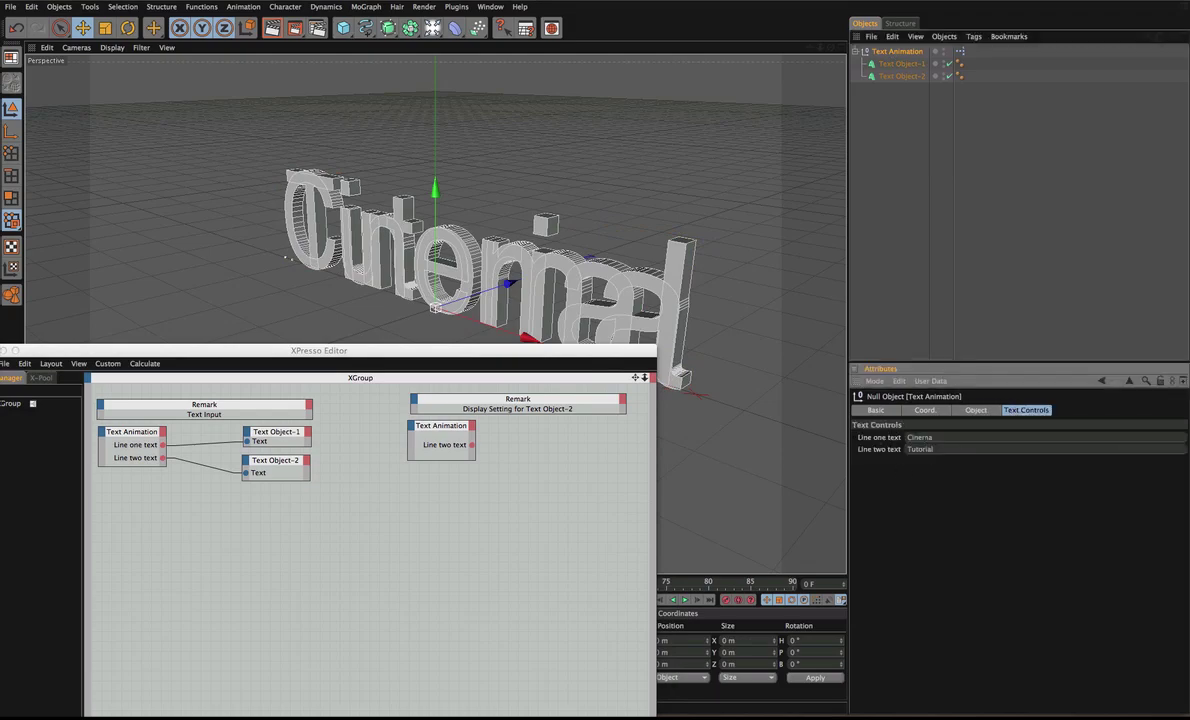
pyautogui.doubleClick(920, 449)
pyautogui.press('BackSpace')
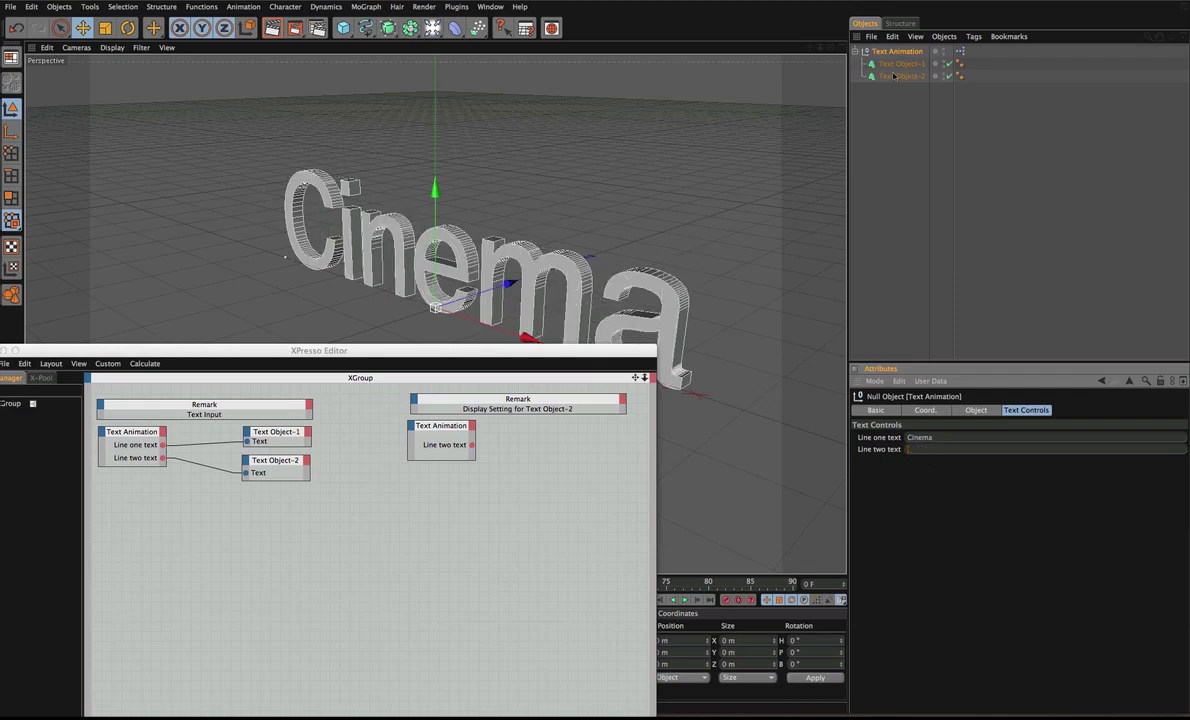
pyautogui.click(895, 76)
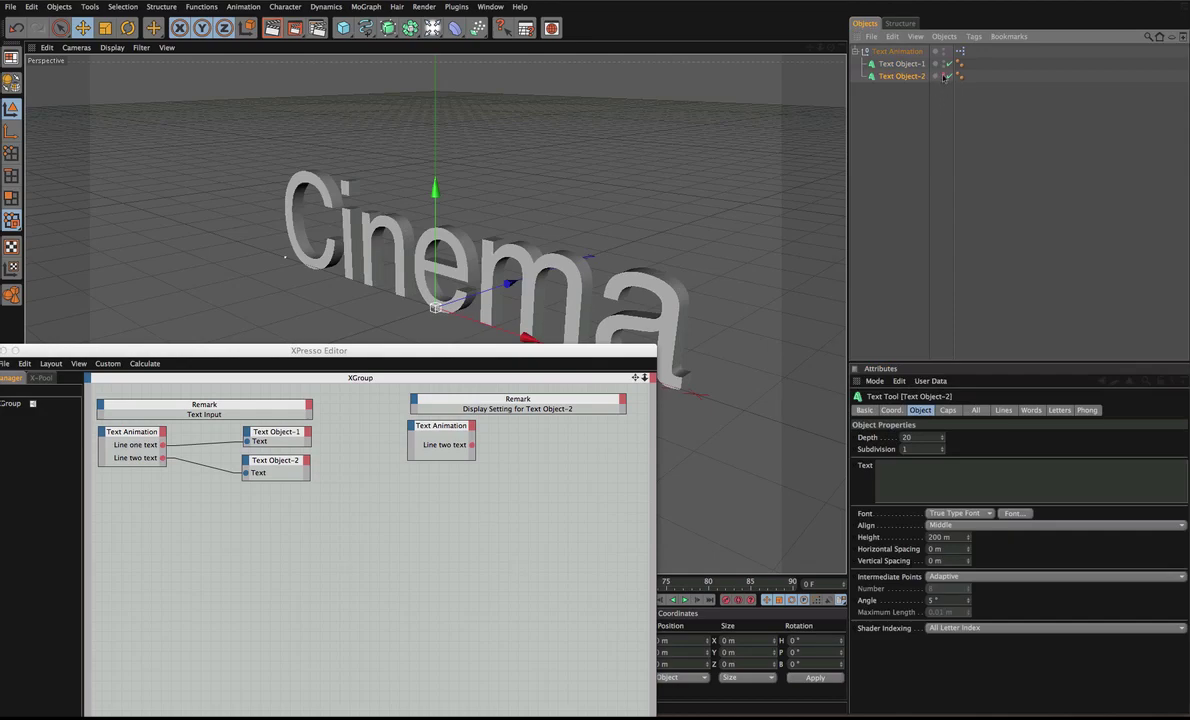
# Step: Reset the Text Animation null's Line two text to its default value
pyautogui.click(897, 51)
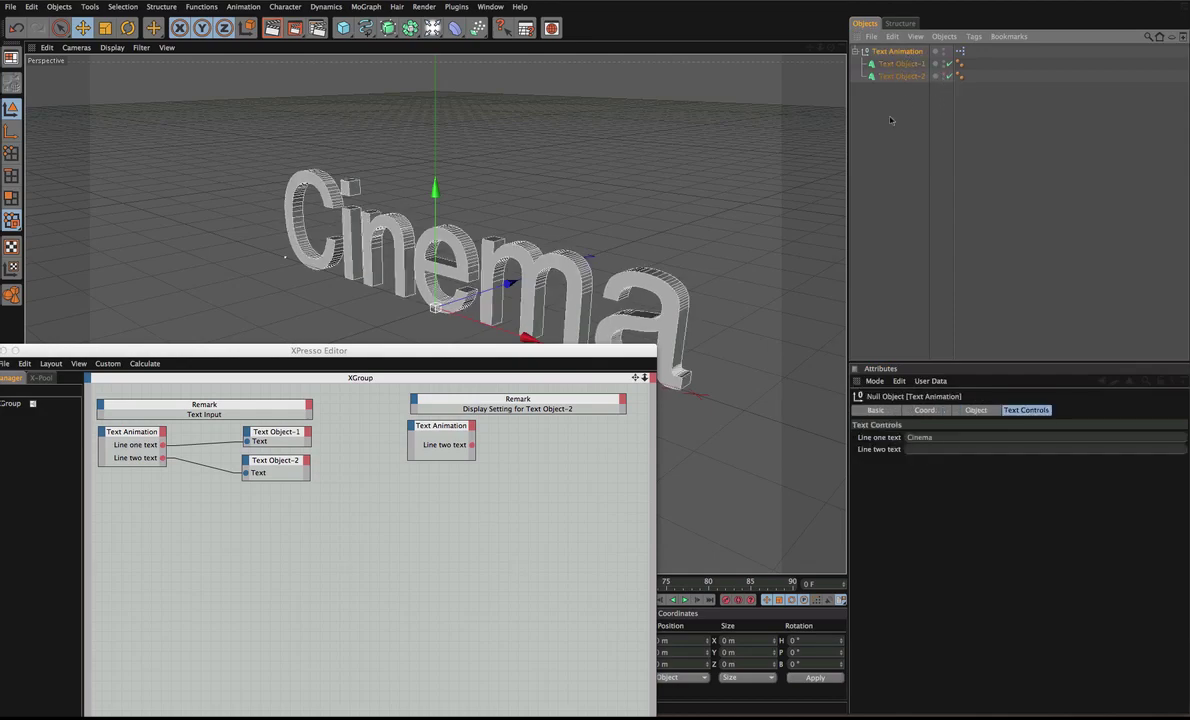
pyautogui.rightClick(878, 449)
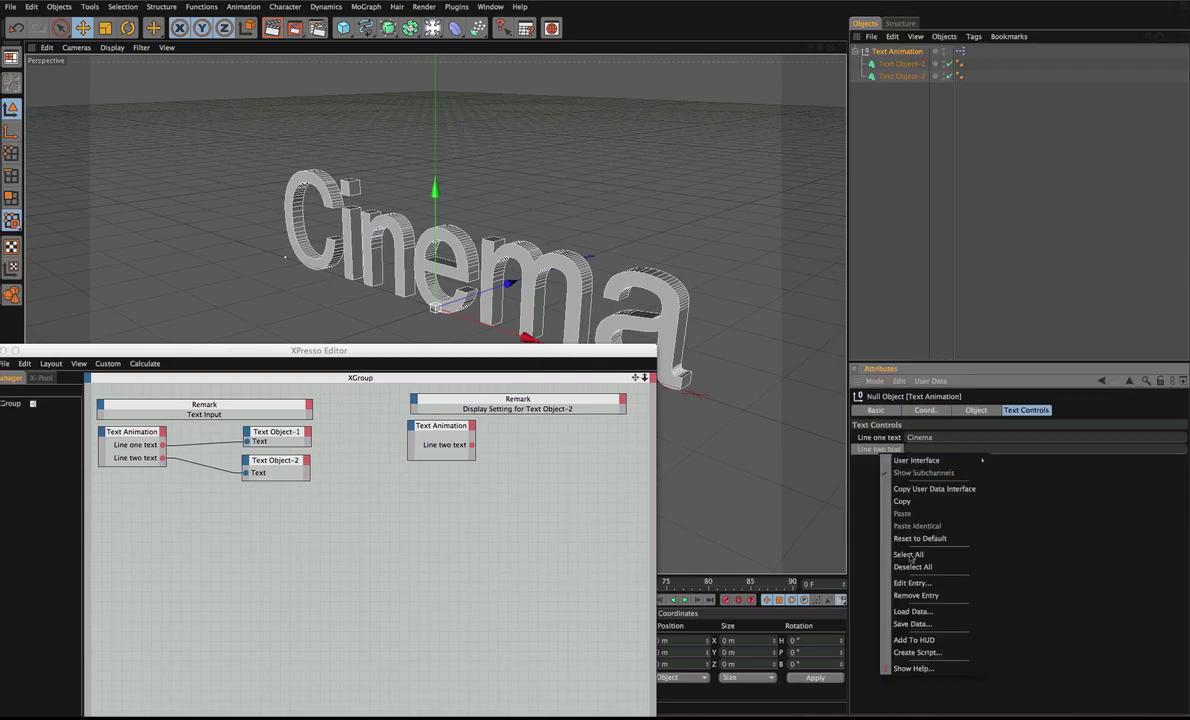
pyautogui.click(919, 538)
pyautogui.click(510, 441)
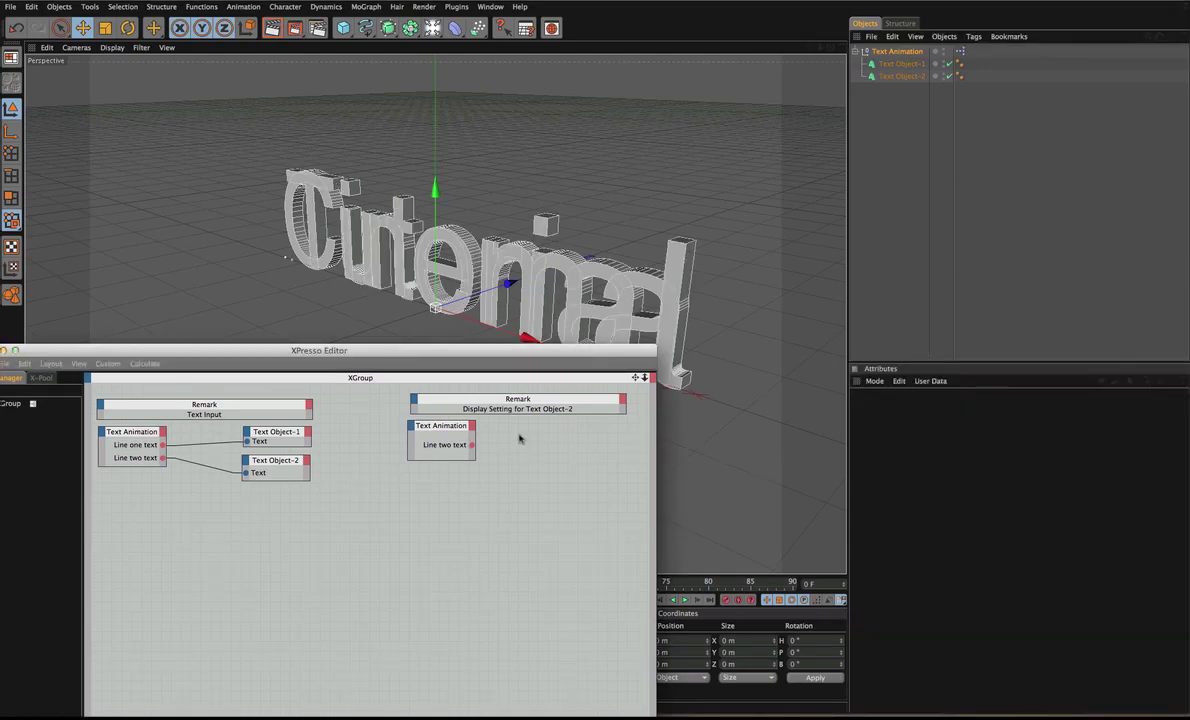
# Step: Add a Compare logic node and place it next to the duplicated Text Animation node
pyautogui.rightClick(519, 437)
pyautogui.moveTo(541, 443)
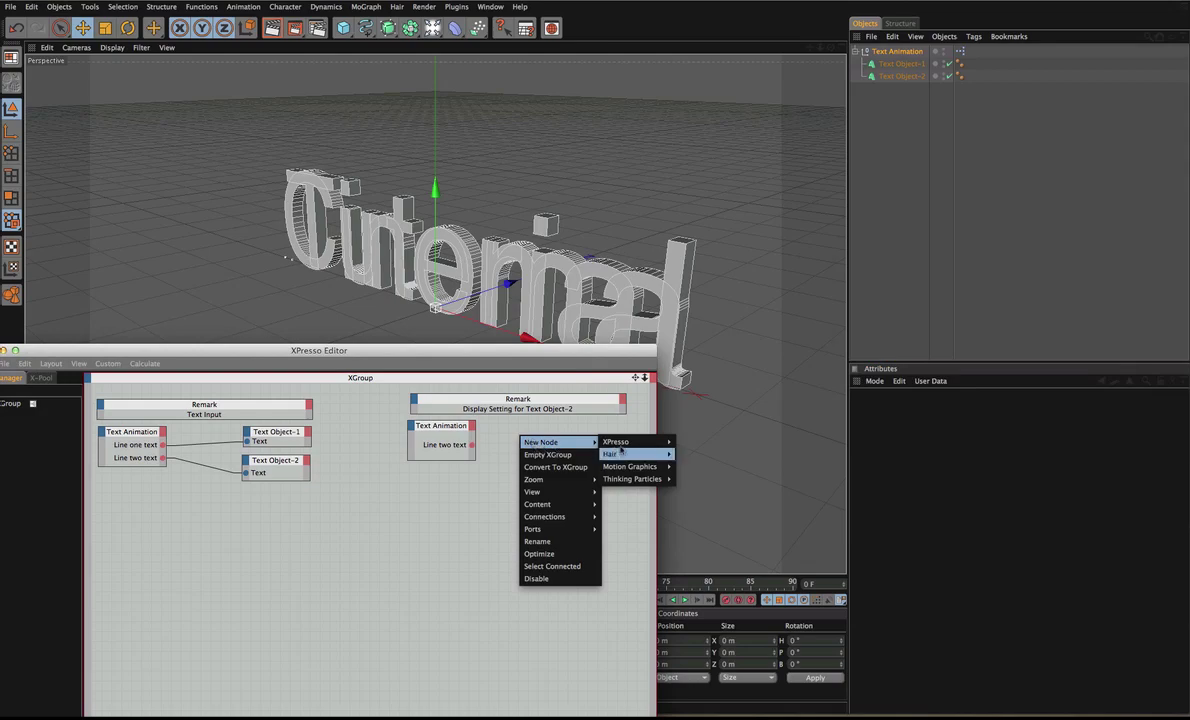
pyautogui.moveTo(628, 446)
pyautogui.moveTo(685, 492)
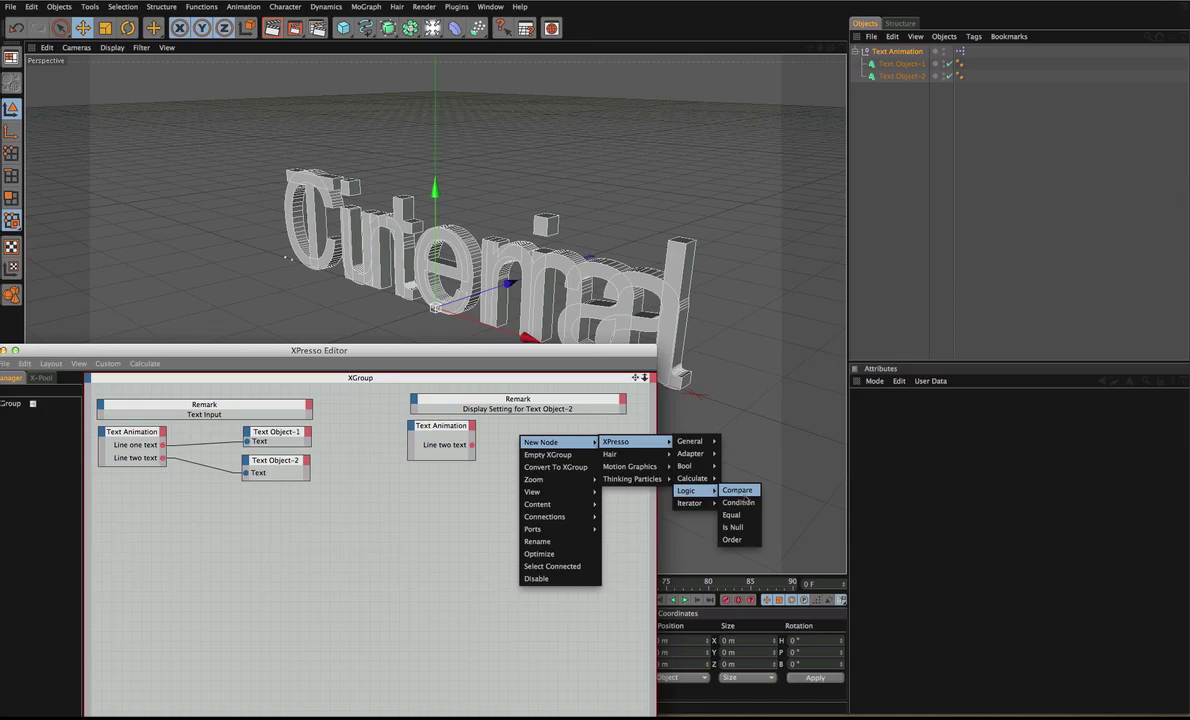
pyautogui.click(745, 496)
pyautogui.moveTo(523, 424); pyautogui.dragTo(535, 449)
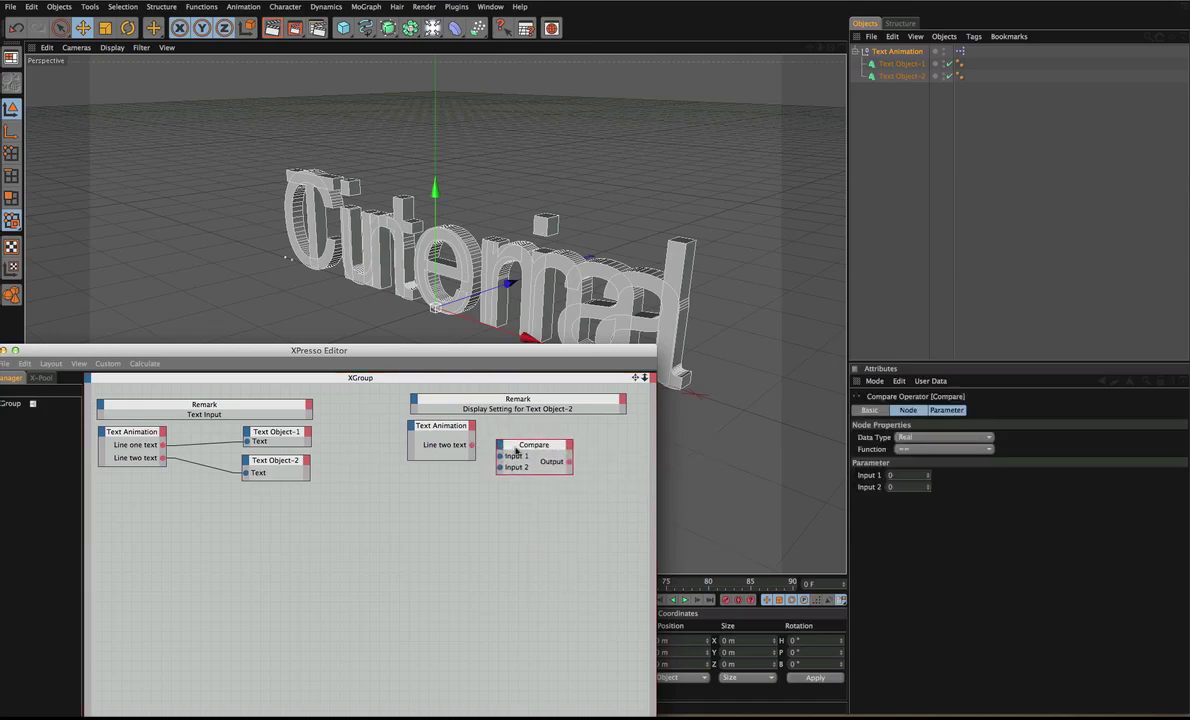
# Step: Move the XPresso Editor up into full view and set the Compare node's data type to String
pyautogui.click(948, 437)
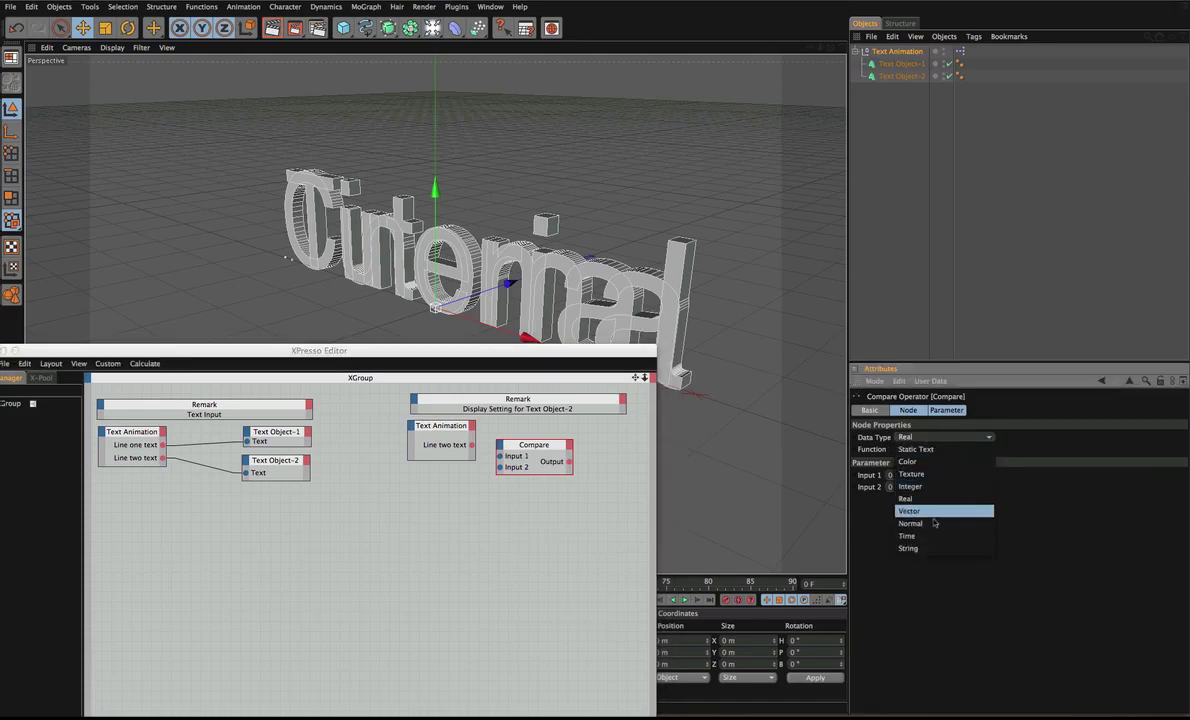
pyautogui.click(1035, 488)
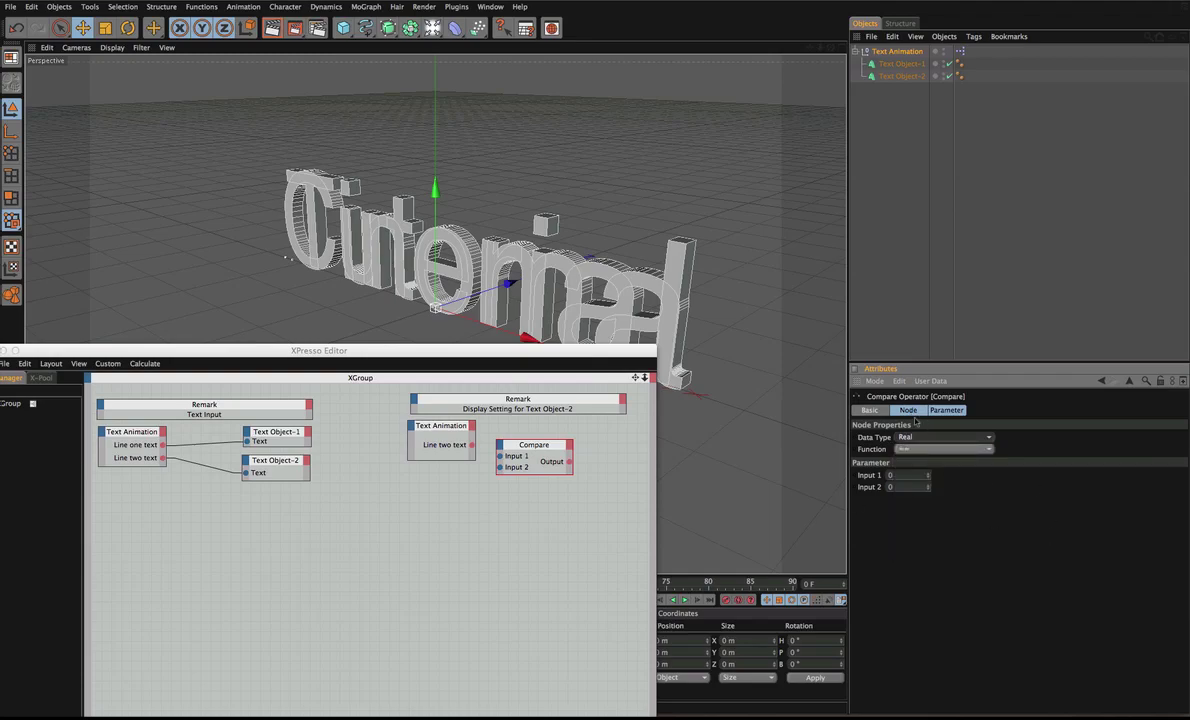
pyautogui.moveTo(438, 350); pyautogui.dragTo(479, 165)
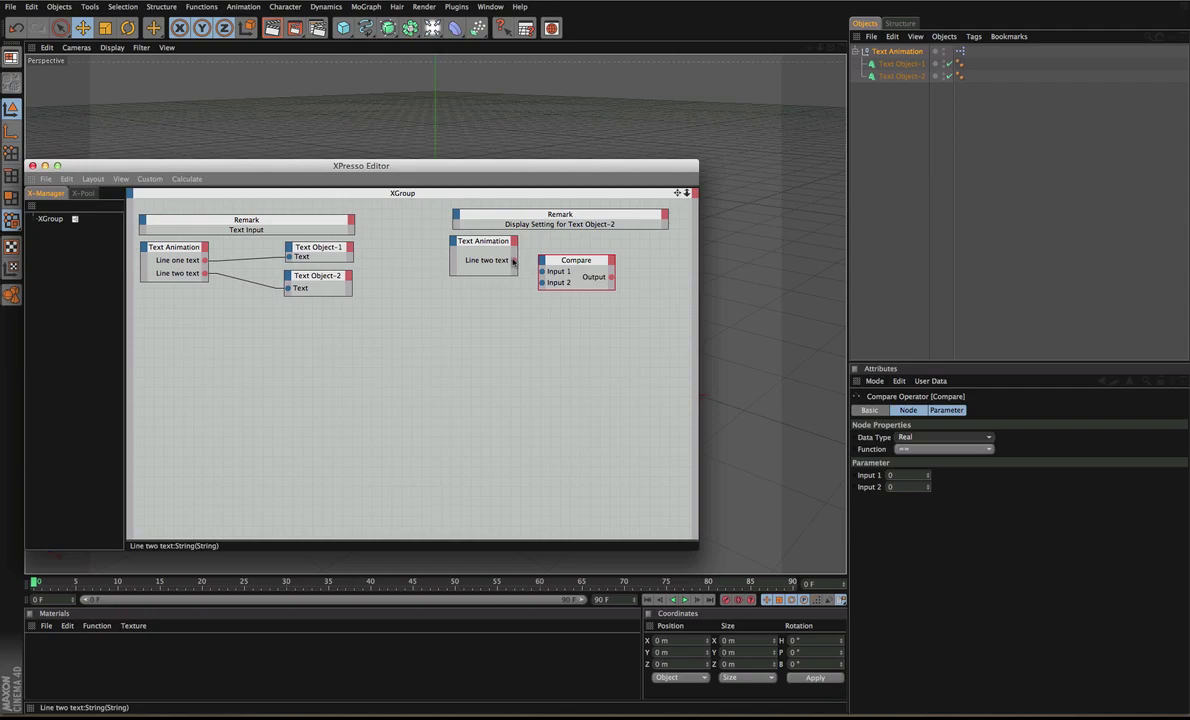
pyautogui.click(984, 436)
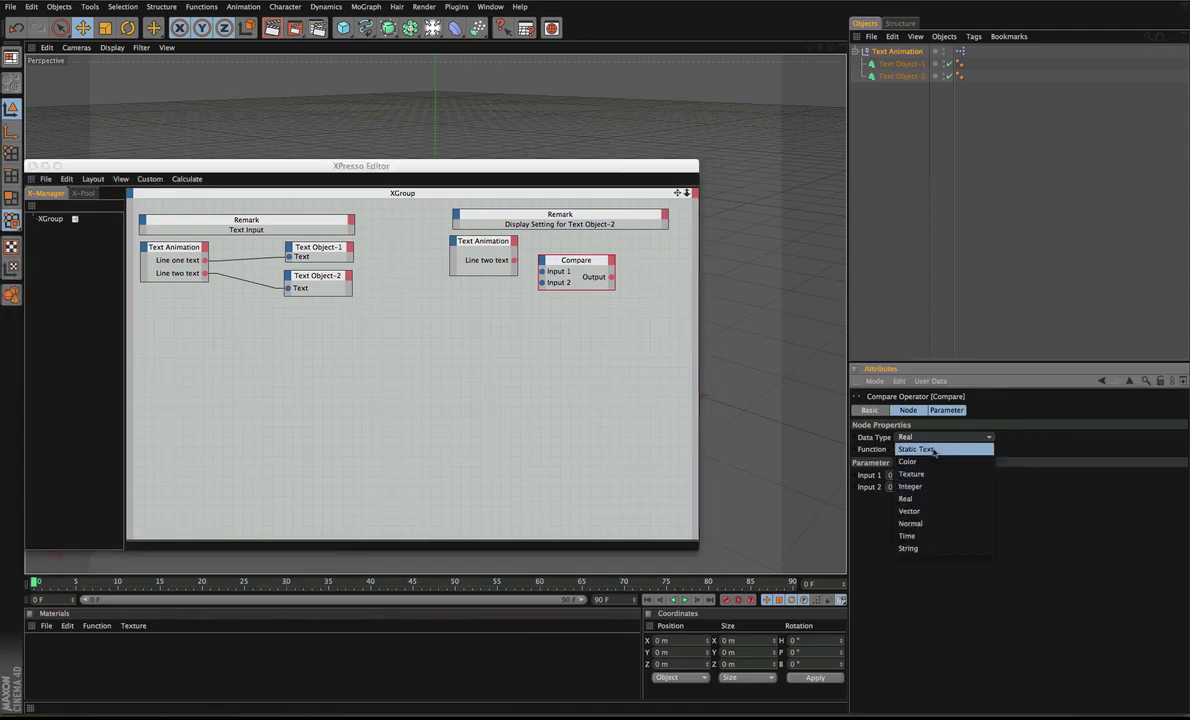
pyautogui.click(910, 548)
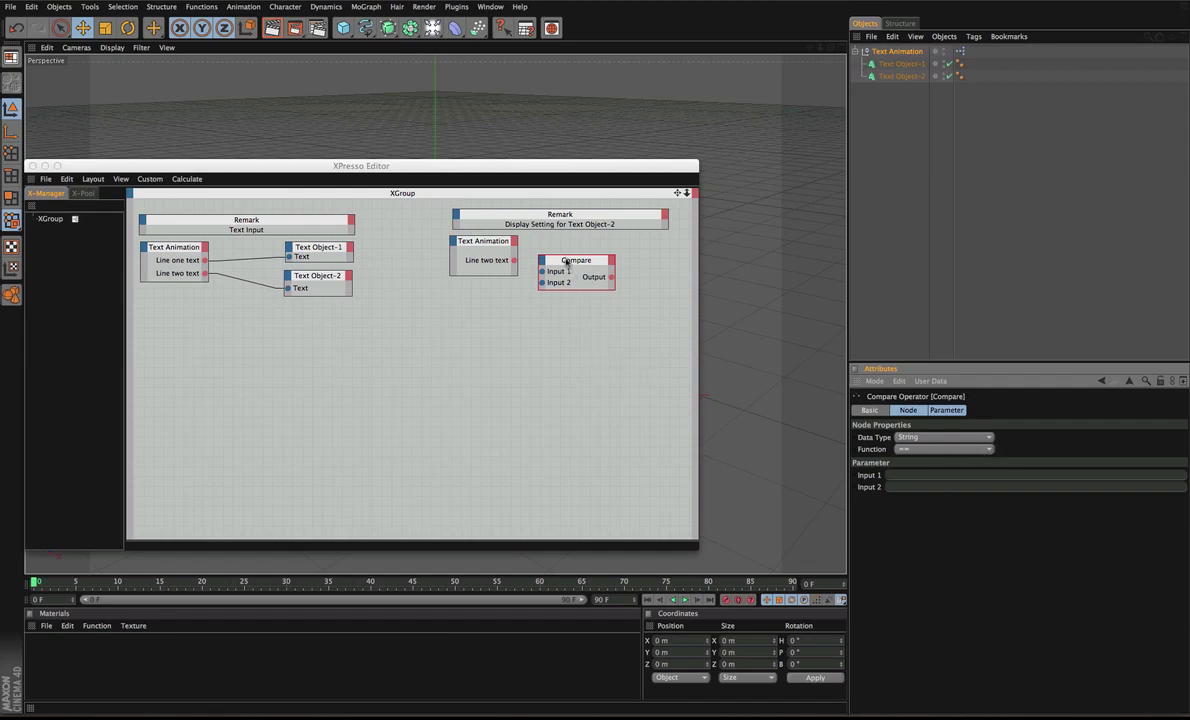
# Step: Wire Line two text to the Compare node's Input 1 and set Input 2 to 0
pyautogui.moveTo(513, 262); pyautogui.dragTo(565, 258)
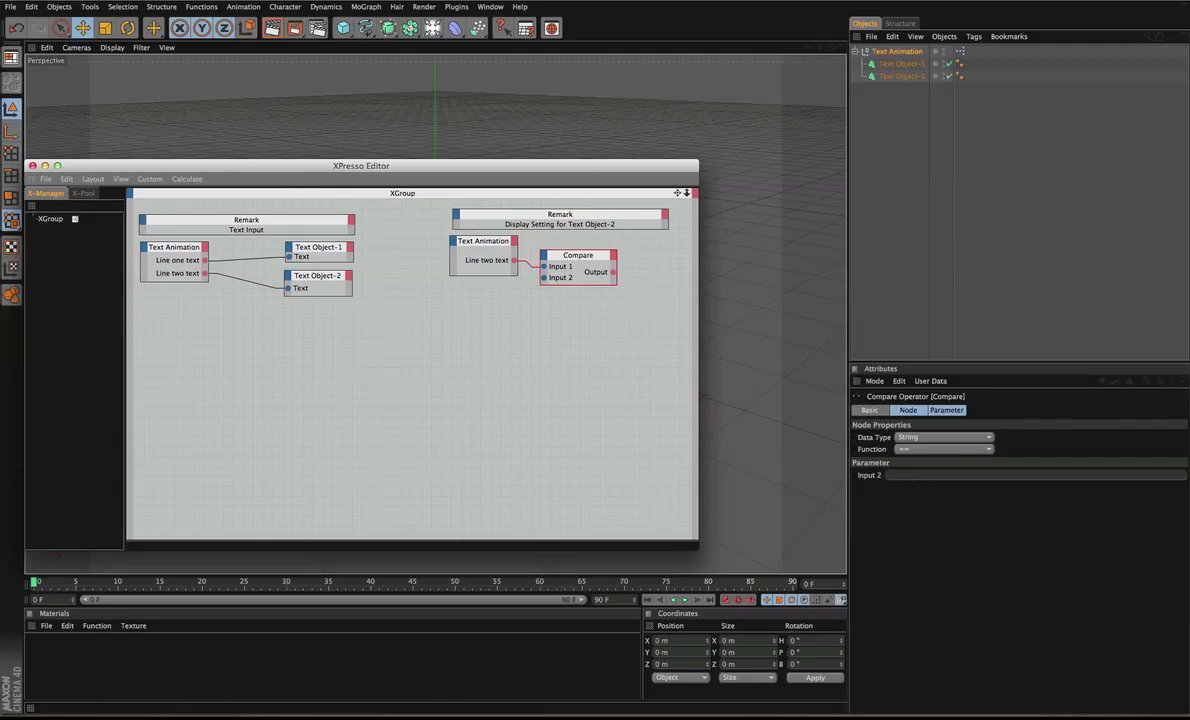
pyautogui.click(911, 477)
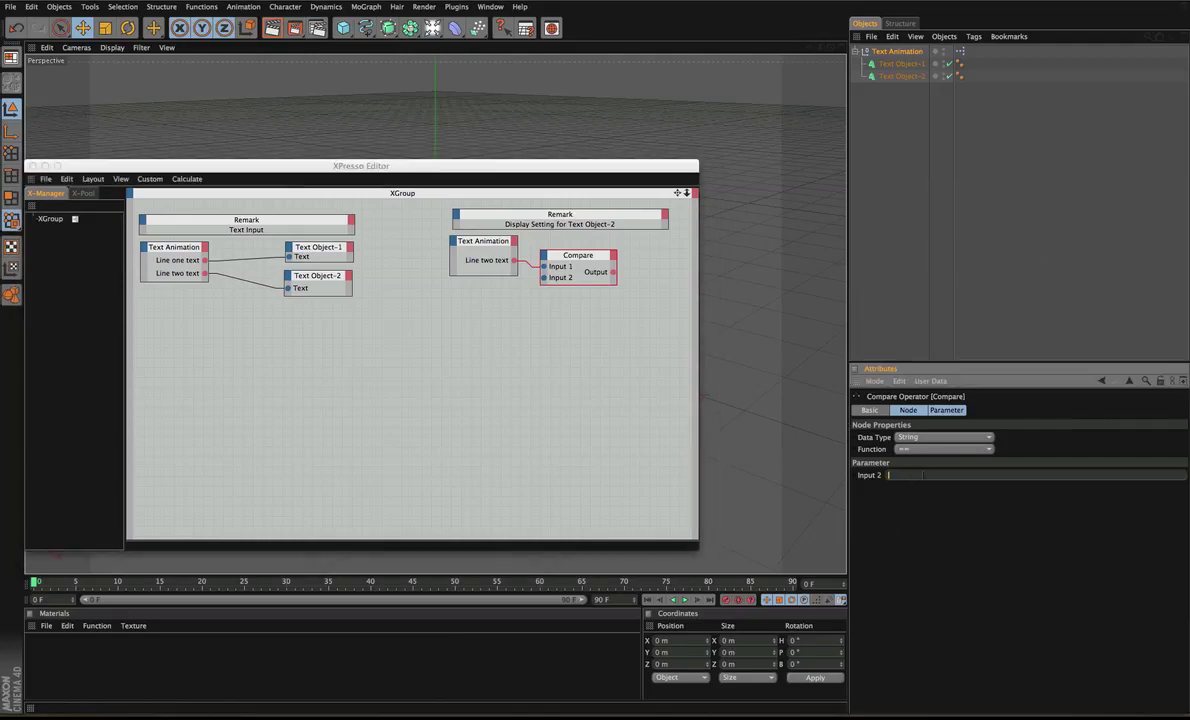
pyautogui.click(484, 406)
# Step: Add a Result node below and beside the Compare node and wire the Compare output to it
pyautogui.keyDown('alt'); pyautogui.moveTo(591, 360); pyautogui.dragTo(509, 369, button='middle'); pyautogui.keyUp('alt')
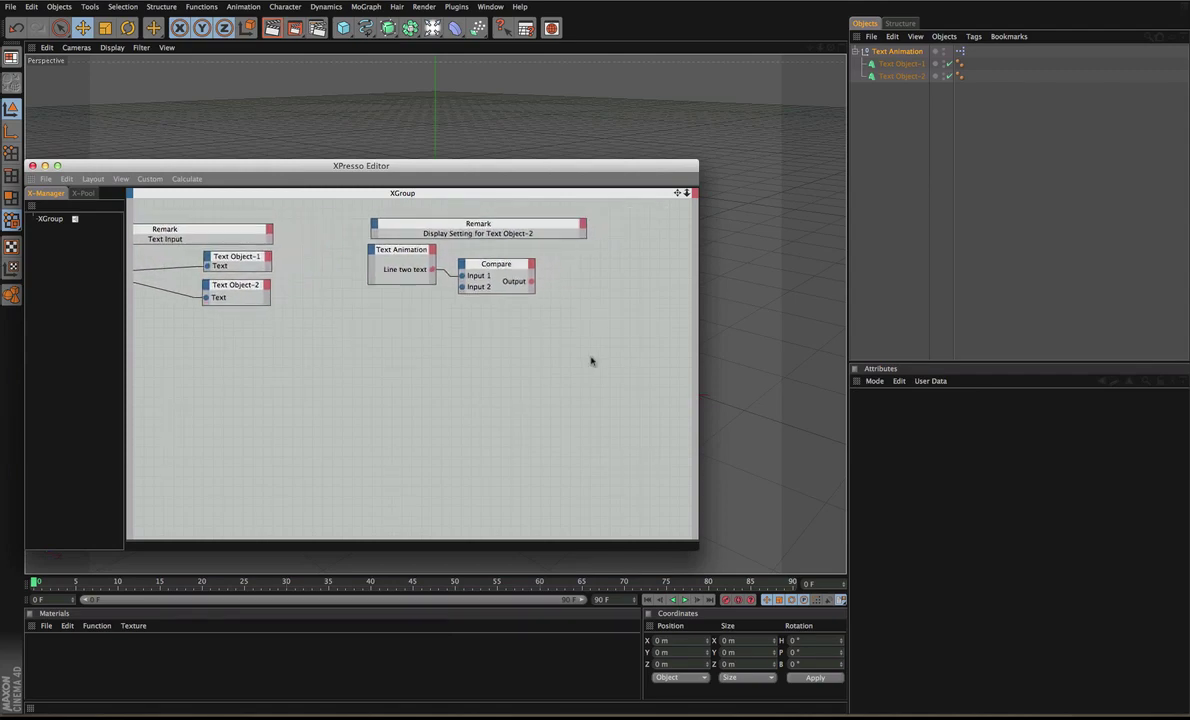
pyautogui.click(495, 268)
pyautogui.rightClick(540, 292)
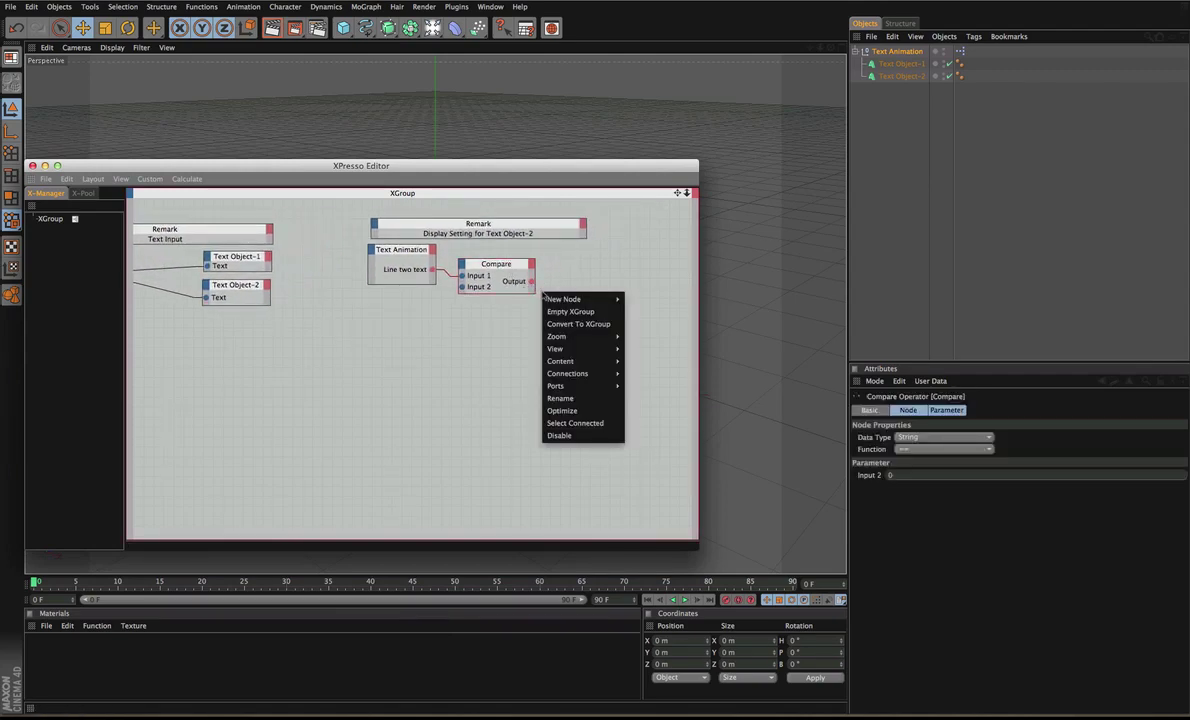
pyautogui.moveTo(572, 299)
pyautogui.moveTo(662, 302)
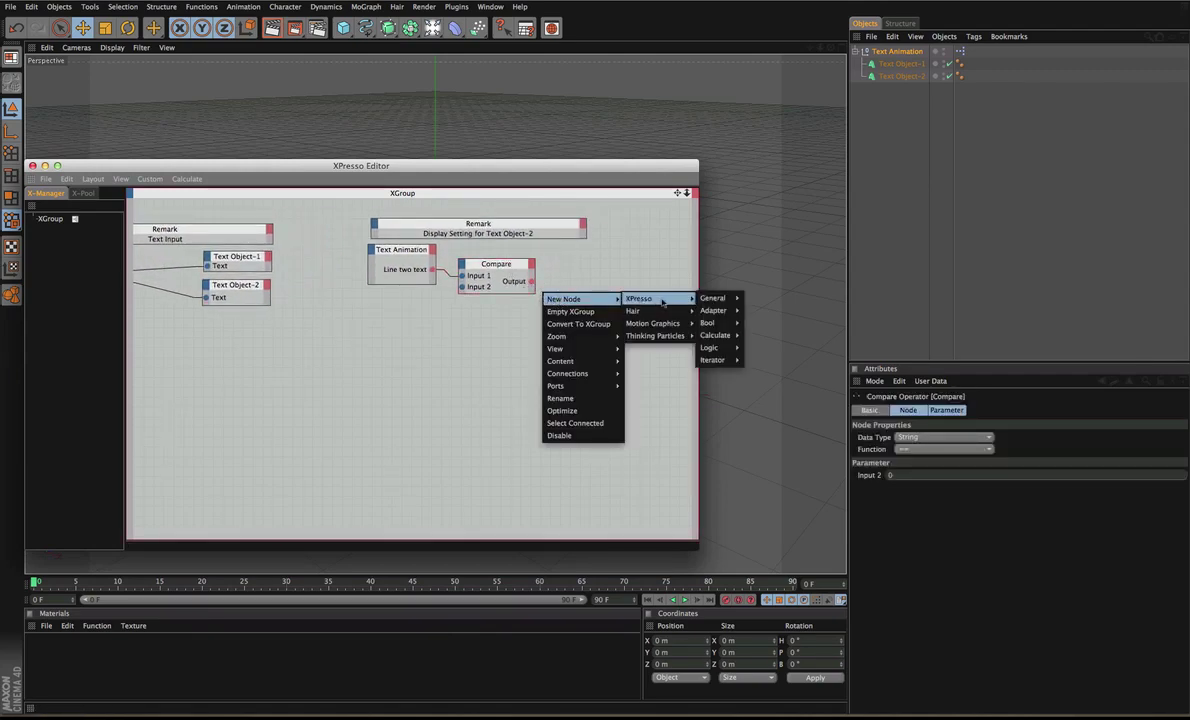
pyautogui.moveTo(712, 298)
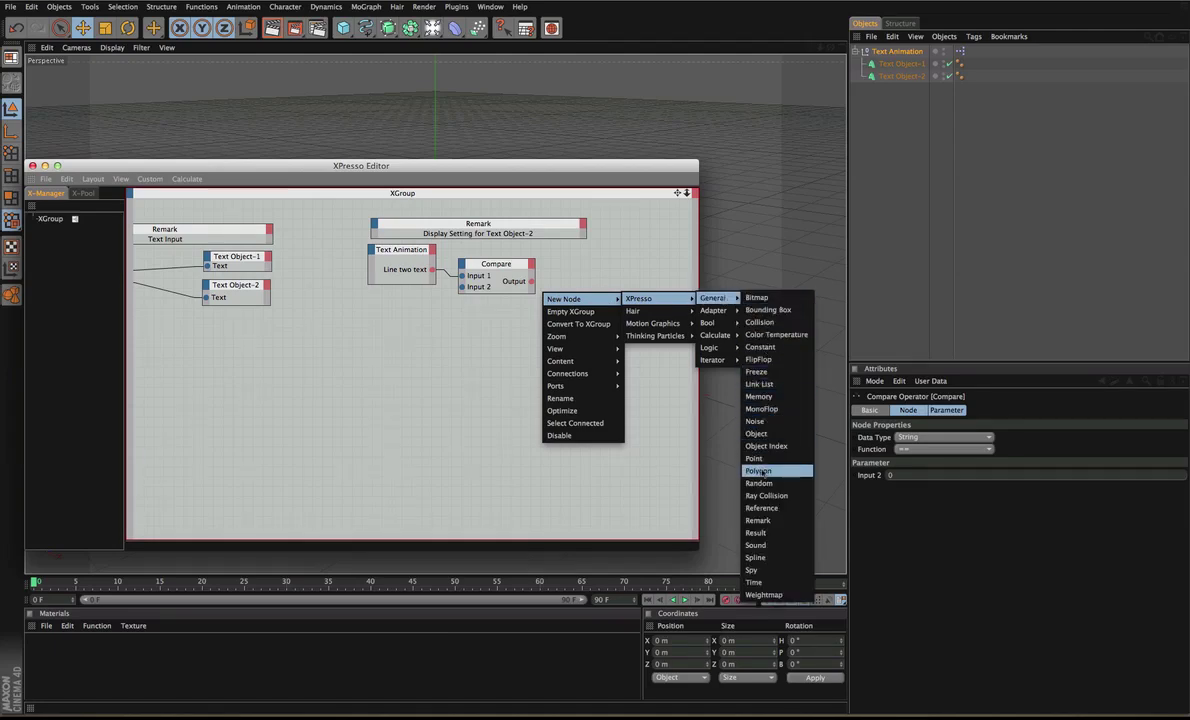
pyautogui.click(757, 532)
pyautogui.moveTo(547, 282); pyautogui.dragTo(601, 307)
pyautogui.moveTo(530, 284); pyautogui.dragTo(581, 320)
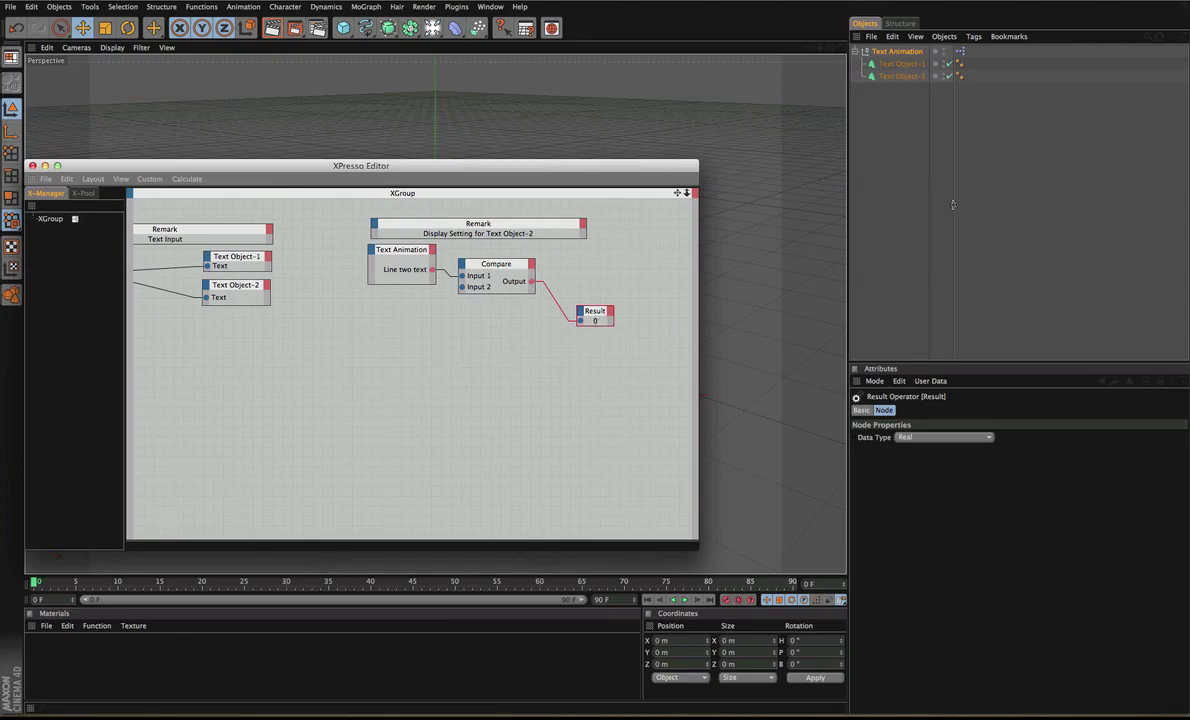
# Step: Clear the Line two text of the Text Animation null
pyautogui.click(922, 207)
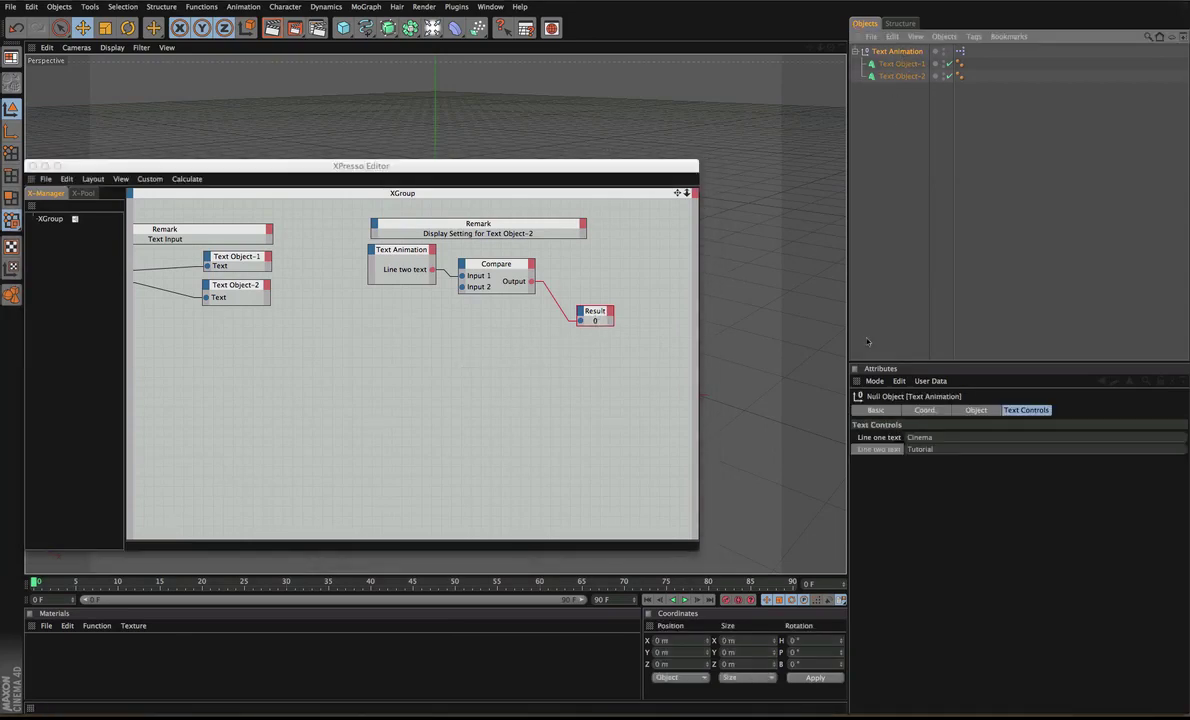
pyautogui.moveTo(940, 449); pyautogui.dragTo(813, 449)
pyautogui.press('BackSpace')
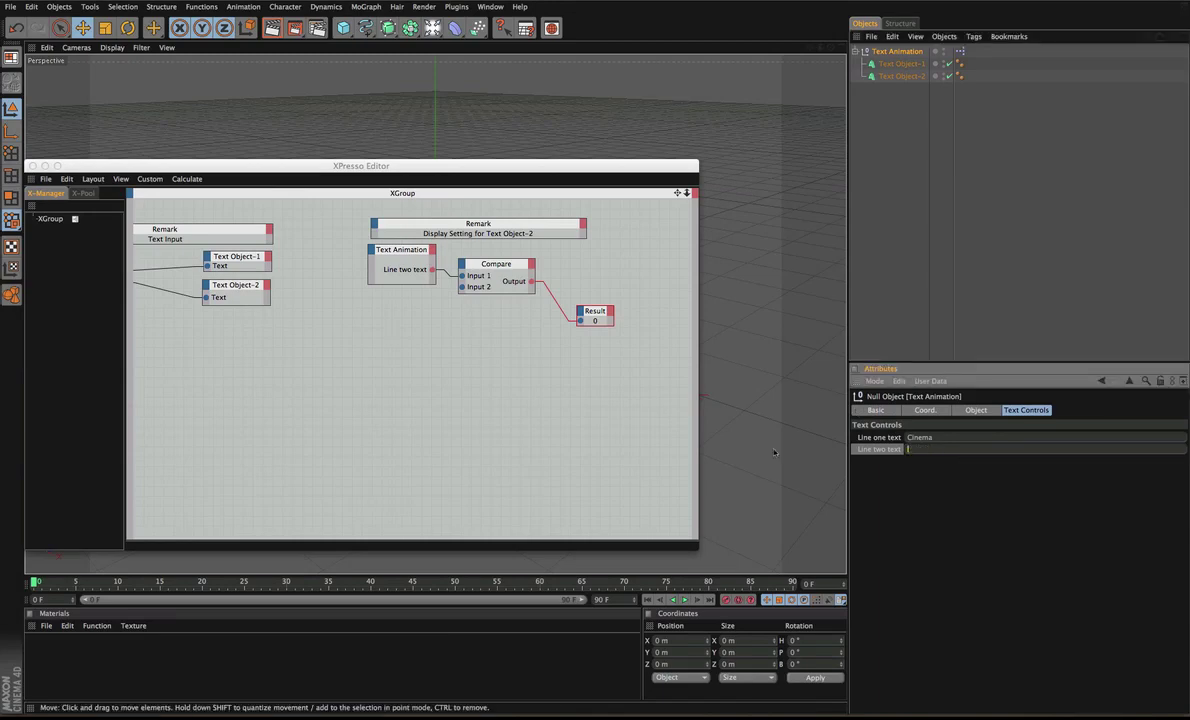
pyautogui.click(530, 440)
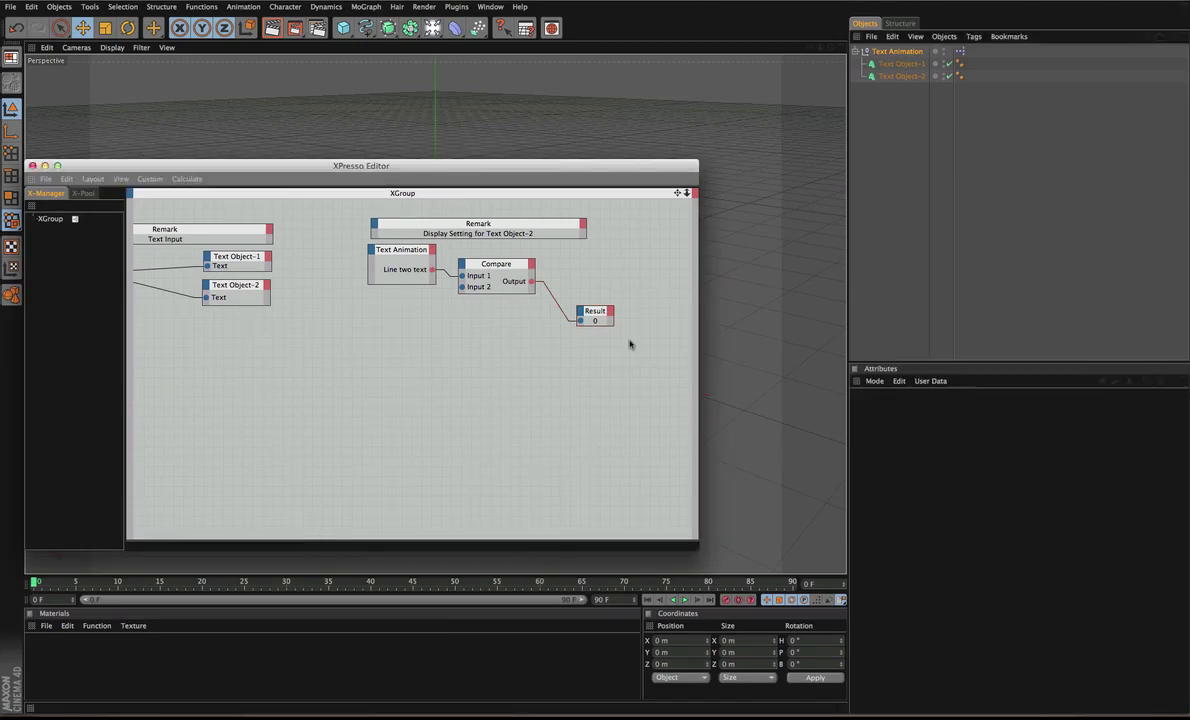
pyautogui.click(882, 52)
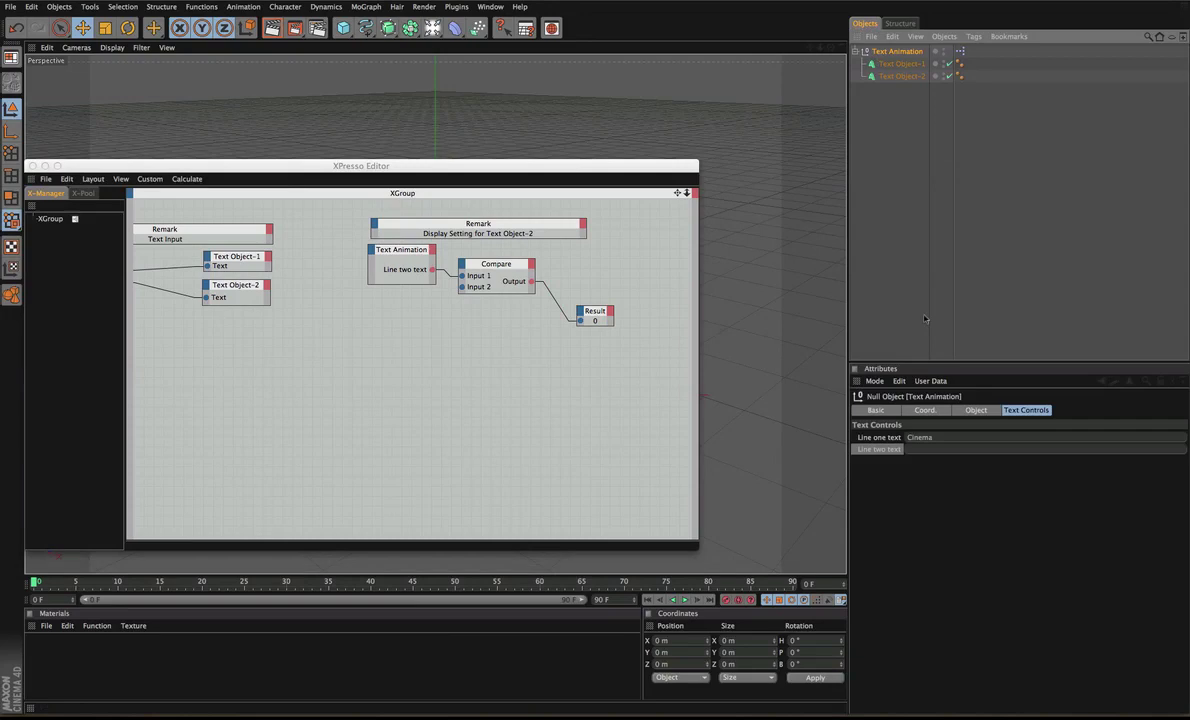
pyautogui.click(921, 453)
pyautogui.click(601, 454)
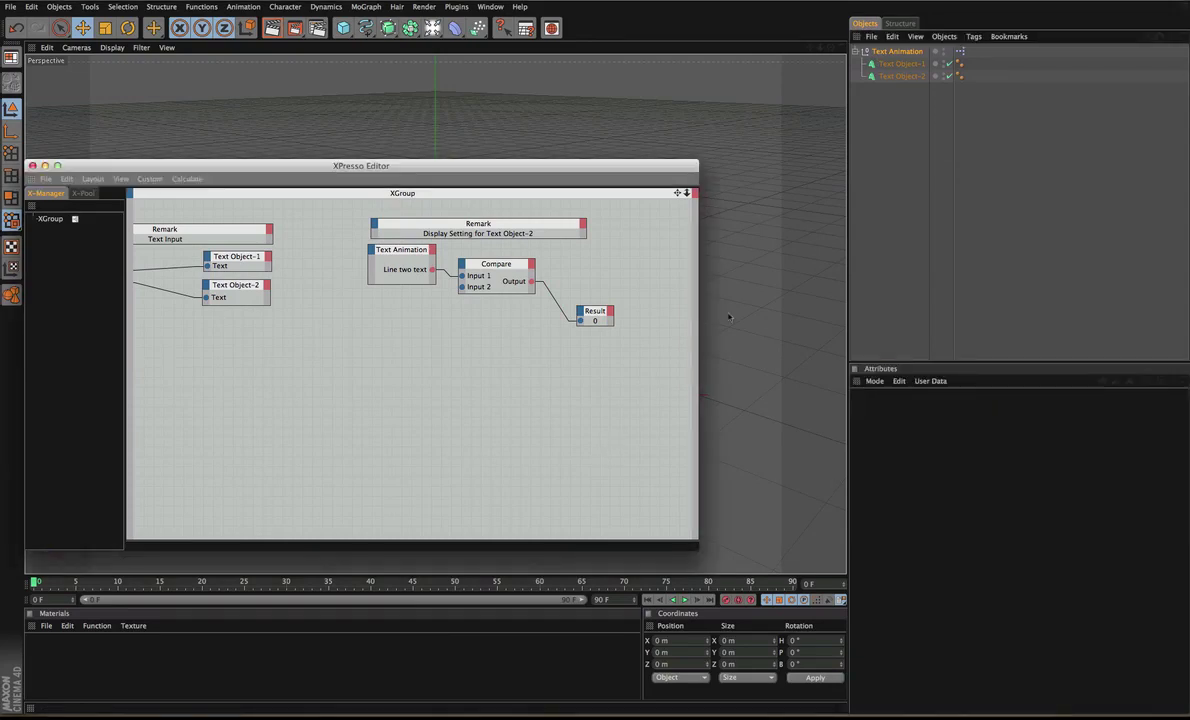
# Step: Reopen the null's XPresso setup and clear the Compare node's Input 2 value so it is blank
pyautogui.click(886, 51)
pyautogui.doubleClick(959, 51)
pyautogui.moveTo(810, 297); pyautogui.dragTo(560, 337)
pyautogui.click(480, 264)
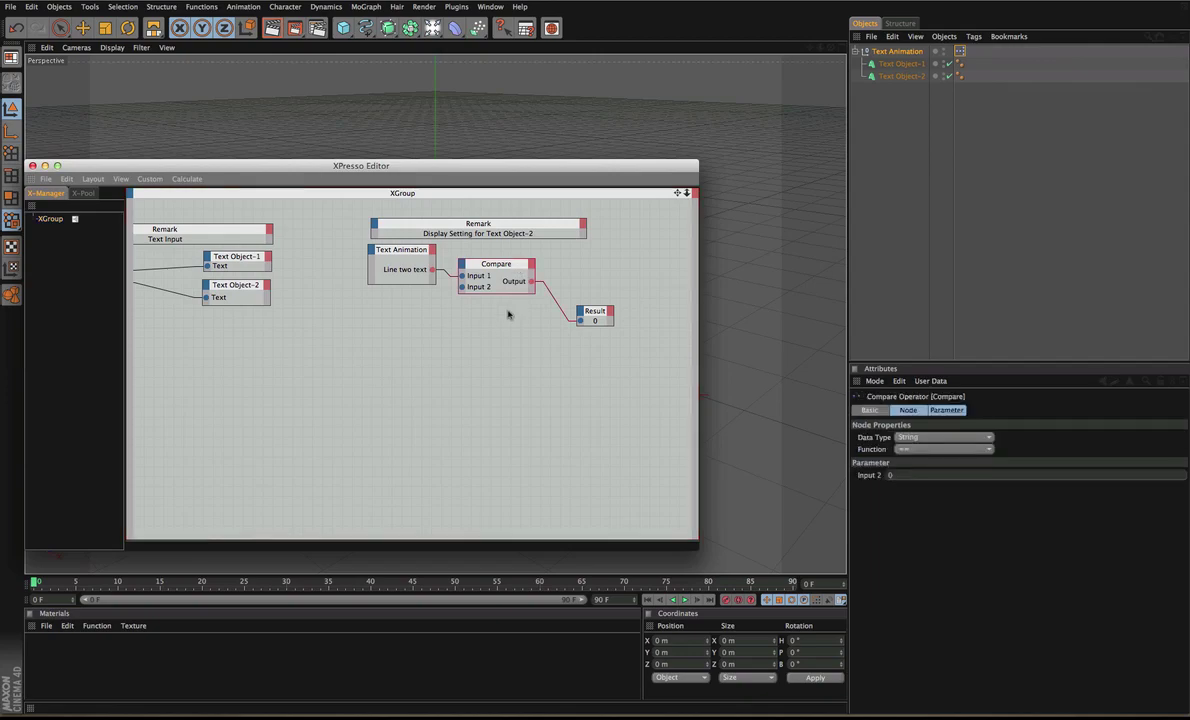
pyautogui.click(889, 475)
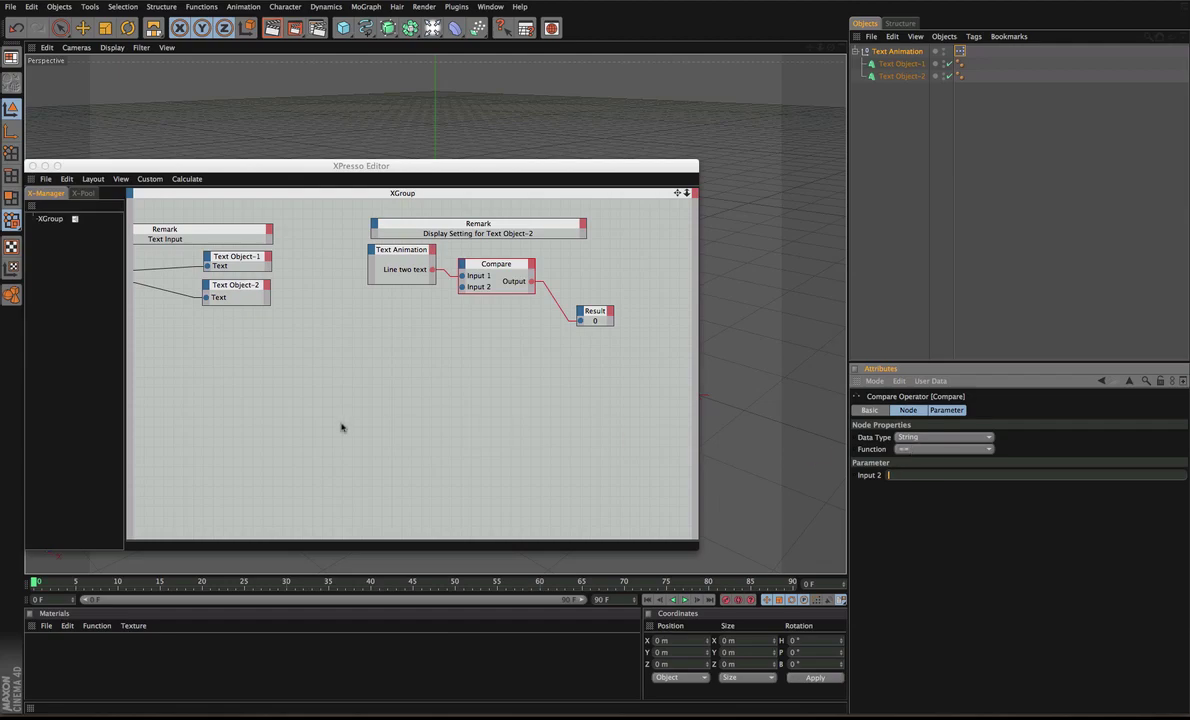
pyautogui.click(380, 417)
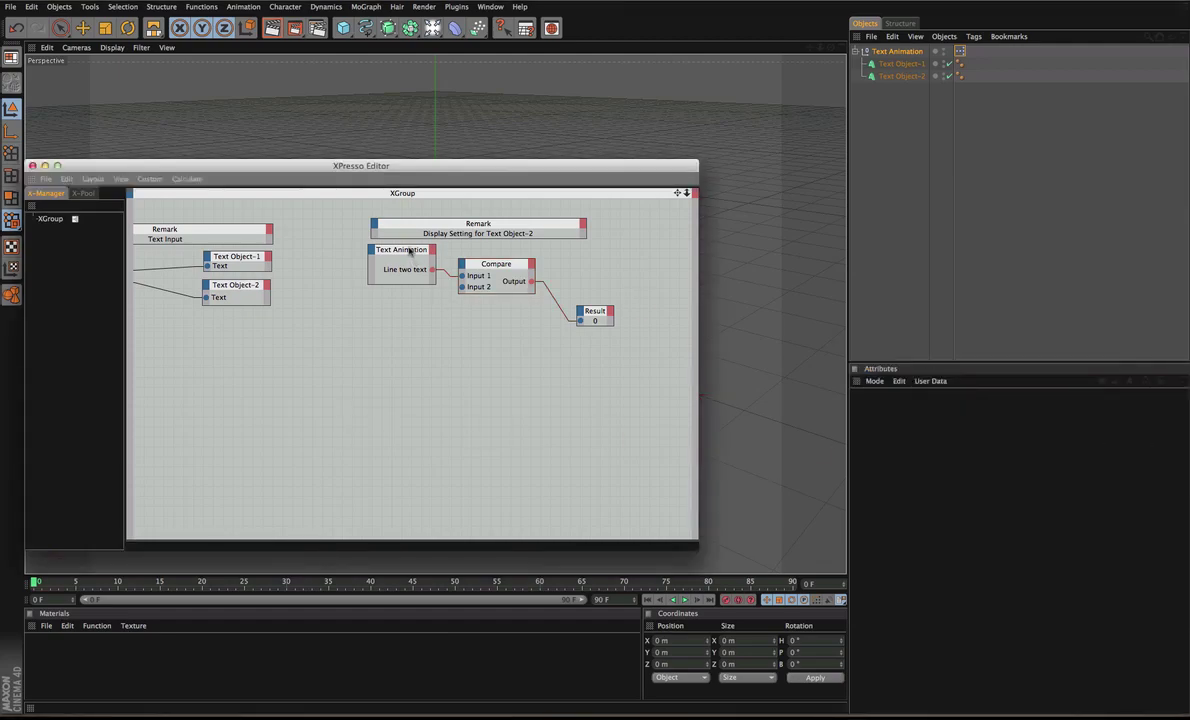
# Step: Shift the second Text Animation node and the Result node slightly and reconnect the Compare output to the Result node
pyautogui.moveTo(409, 251); pyautogui.dragTo(411, 255)
pyautogui.click(491, 265)
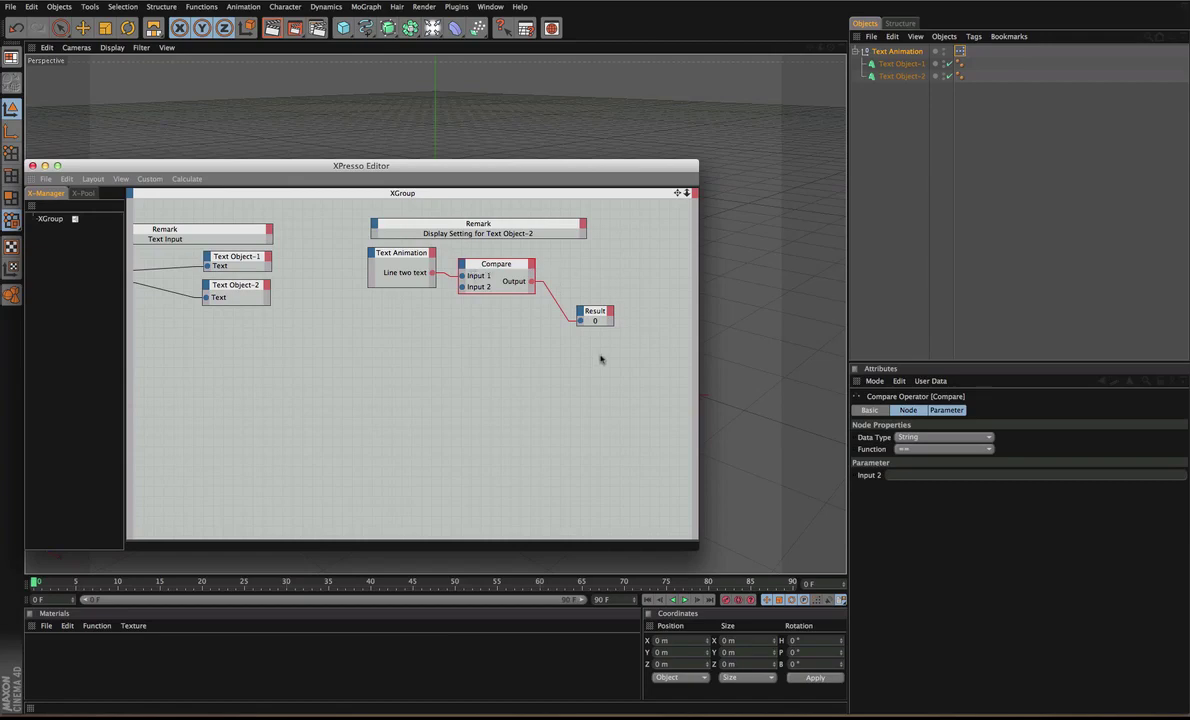
pyautogui.moveTo(600, 313); pyautogui.dragTo(604, 312)
pyautogui.click(572, 317)
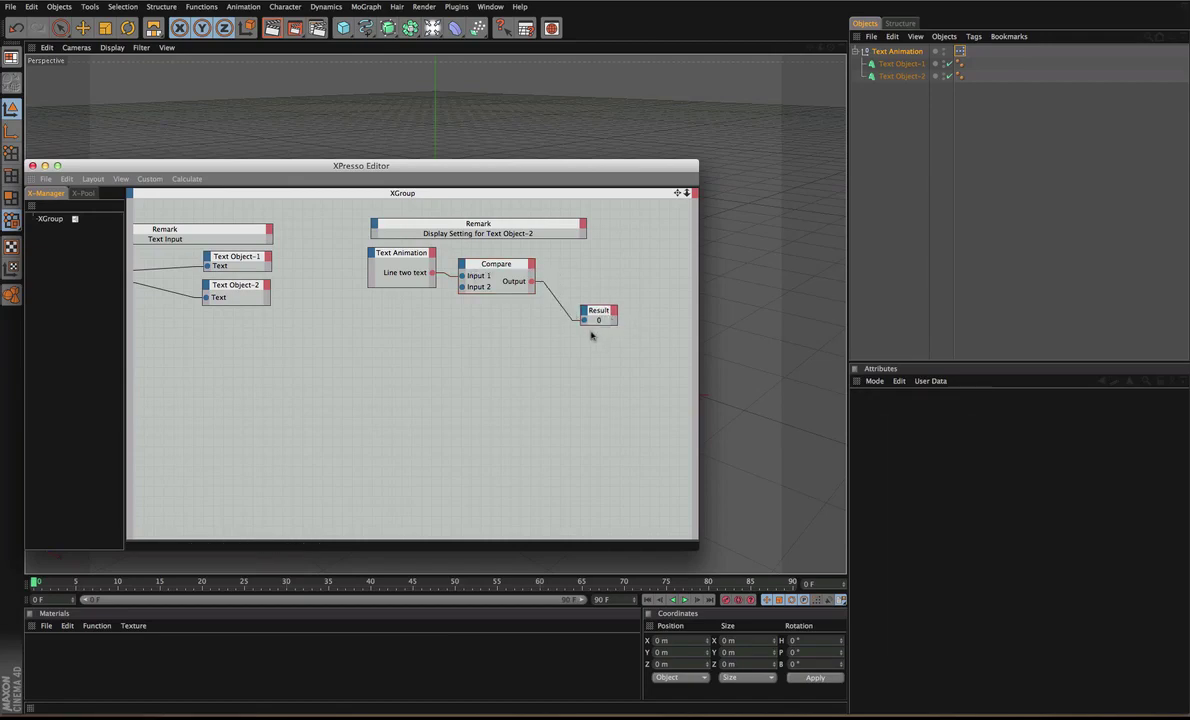
pyautogui.doubleClick(576, 319)
pyautogui.moveTo(532, 282); pyautogui.dragTo(584, 320)
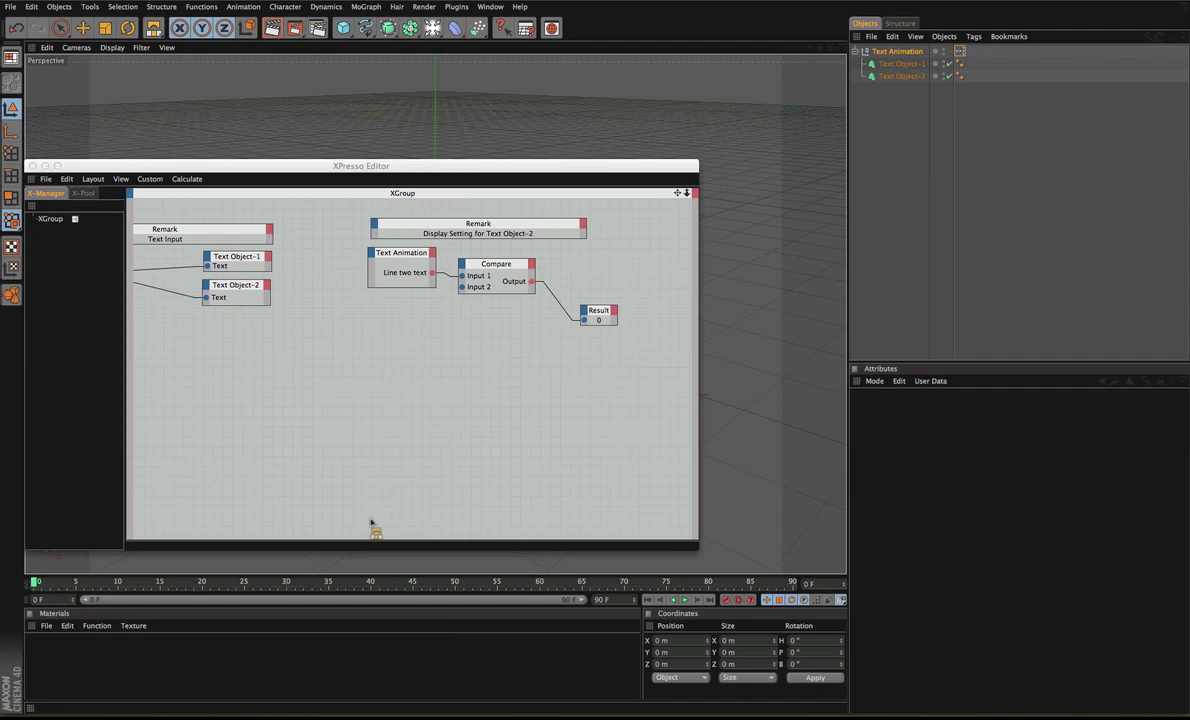
# Step: Empty the null's Line two text field again and move the Result node lower to free space beside the Compare node
pyautogui.click(897, 51)
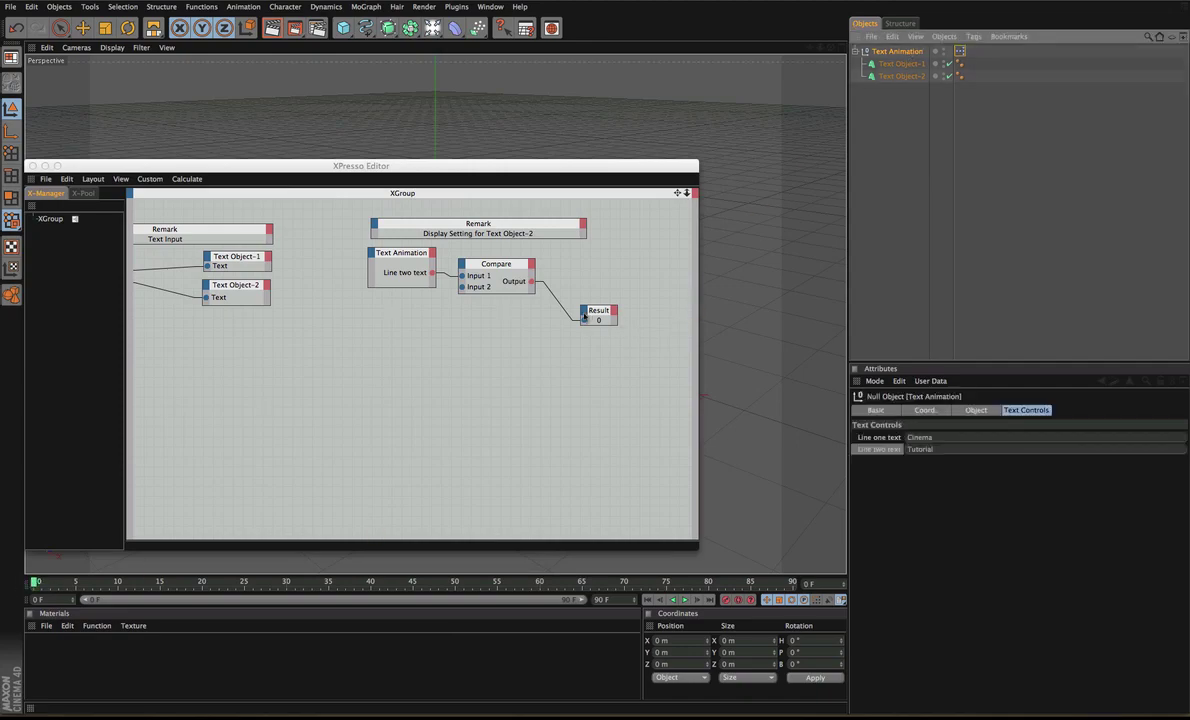
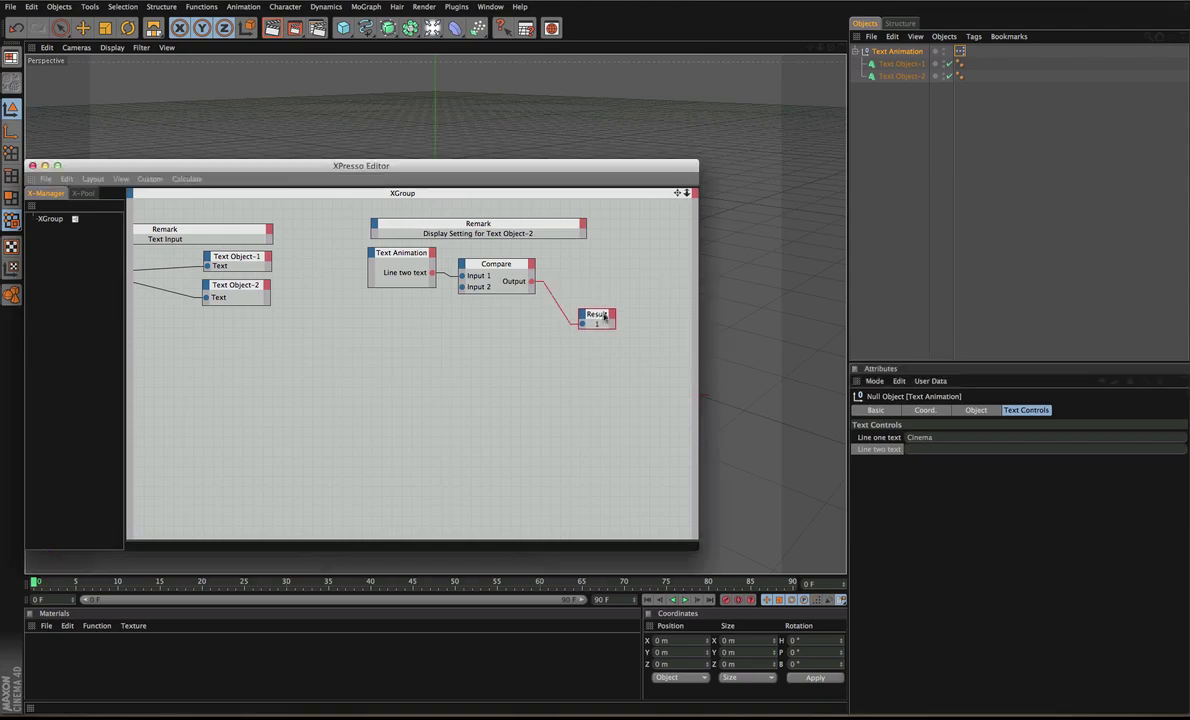
pyautogui.moveTo(606, 302); pyautogui.dragTo(616, 317)
pyautogui.keyDown('alt'); pyautogui.moveTo(645, 430); pyautogui.dragTo(545, 443, button='middle'); pyautogui.keyUp('alt')
pyautogui.moveTo(516, 333); pyautogui.dragTo(492, 360)
# Step: Add a Condition logic node and place it beside the Compare node, above the Result node
pyautogui.rightClick(462, 282)
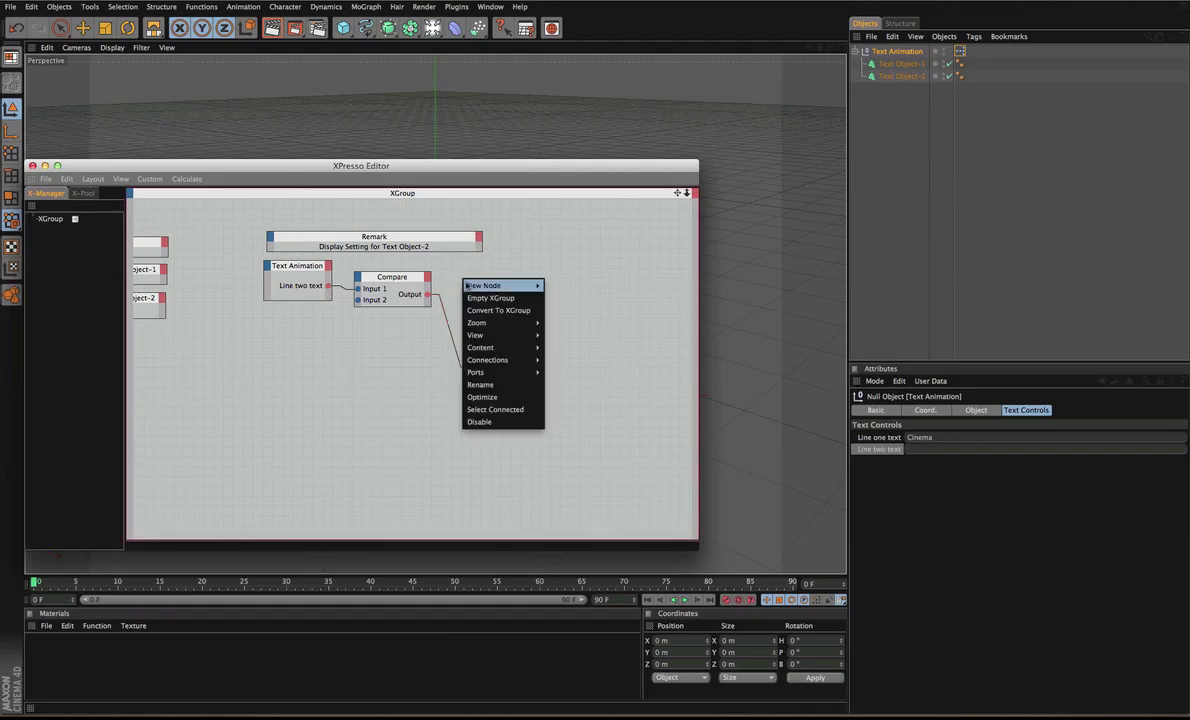
pyautogui.moveTo(490, 285)
pyautogui.moveTo(560, 285)
pyautogui.moveTo(641, 288)
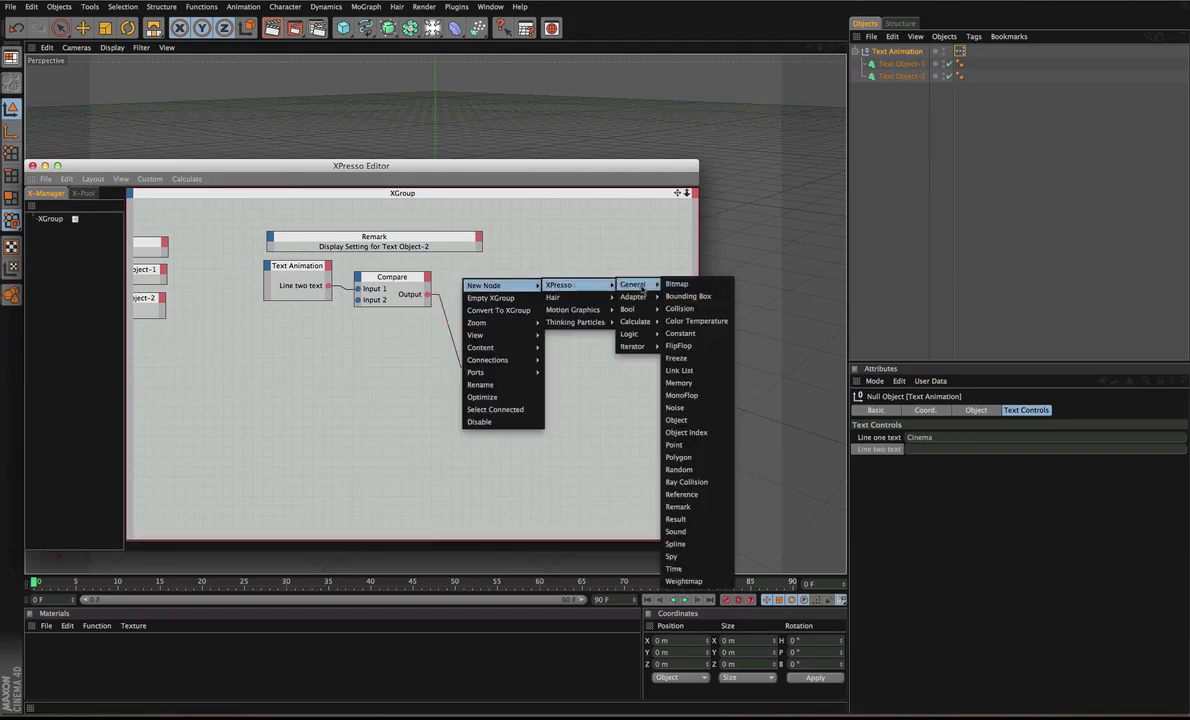
pyautogui.moveTo(633, 337)
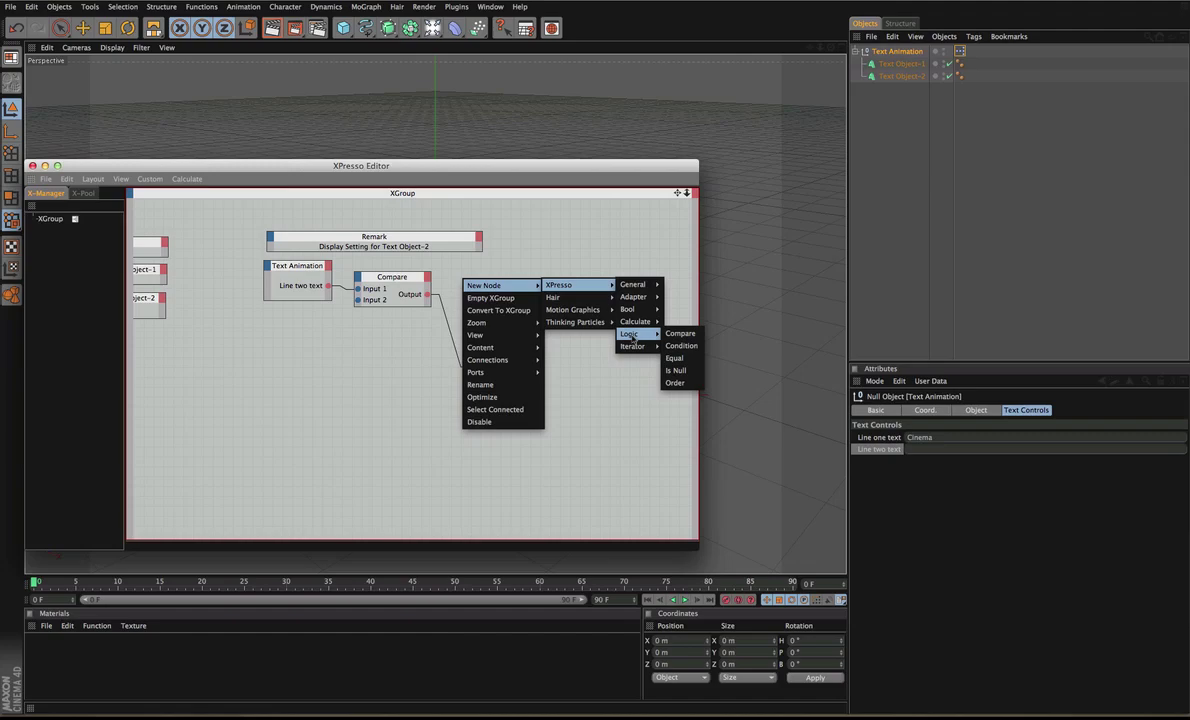
pyautogui.click(689, 347)
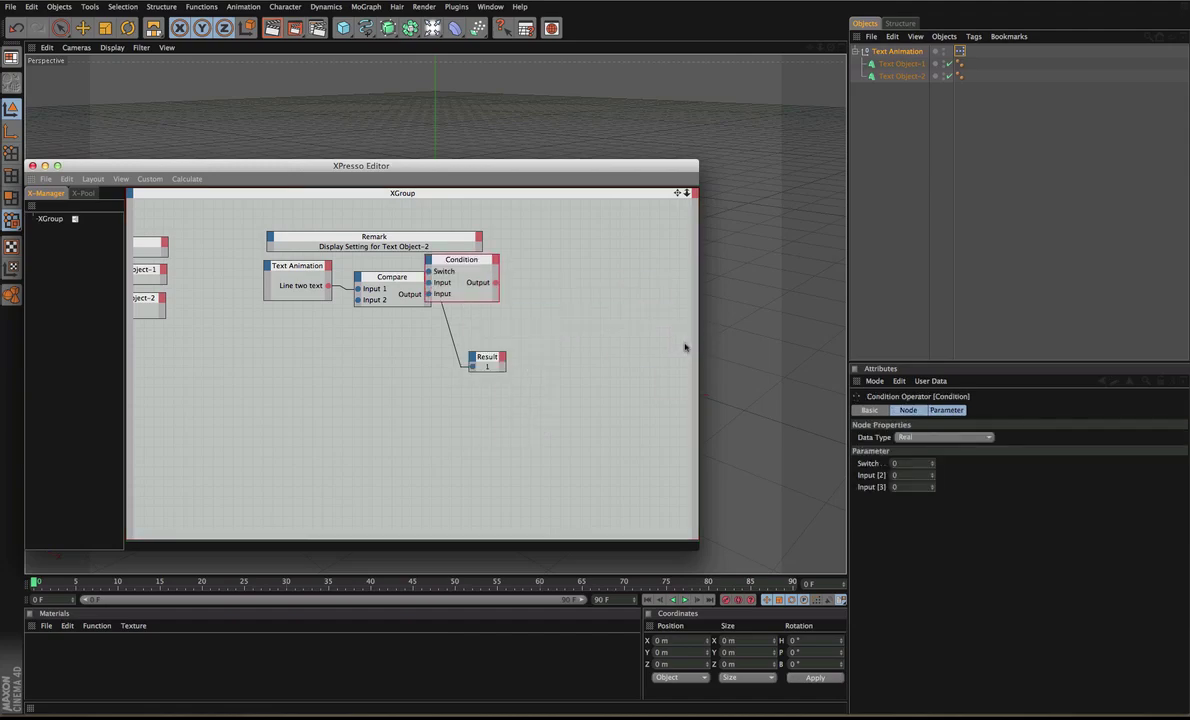
pyautogui.moveTo(482, 262); pyautogui.dragTo(522, 281)
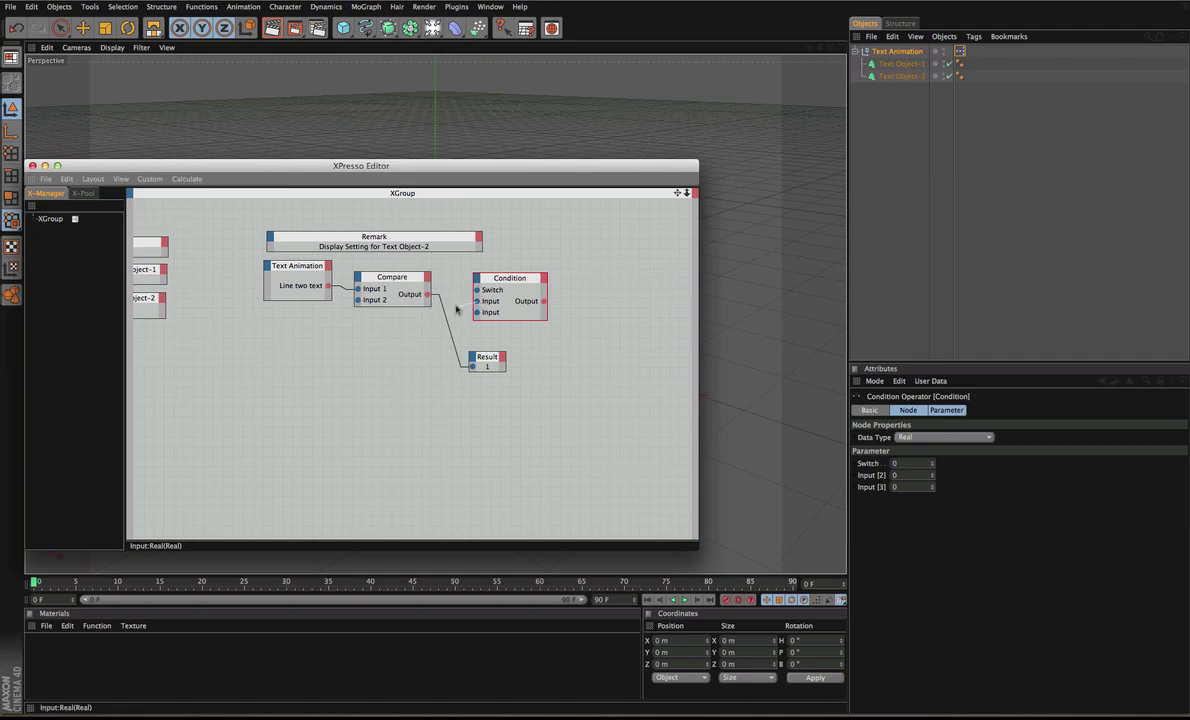
pyautogui.moveTo(543, 301); pyautogui.dragTo(602, 281)
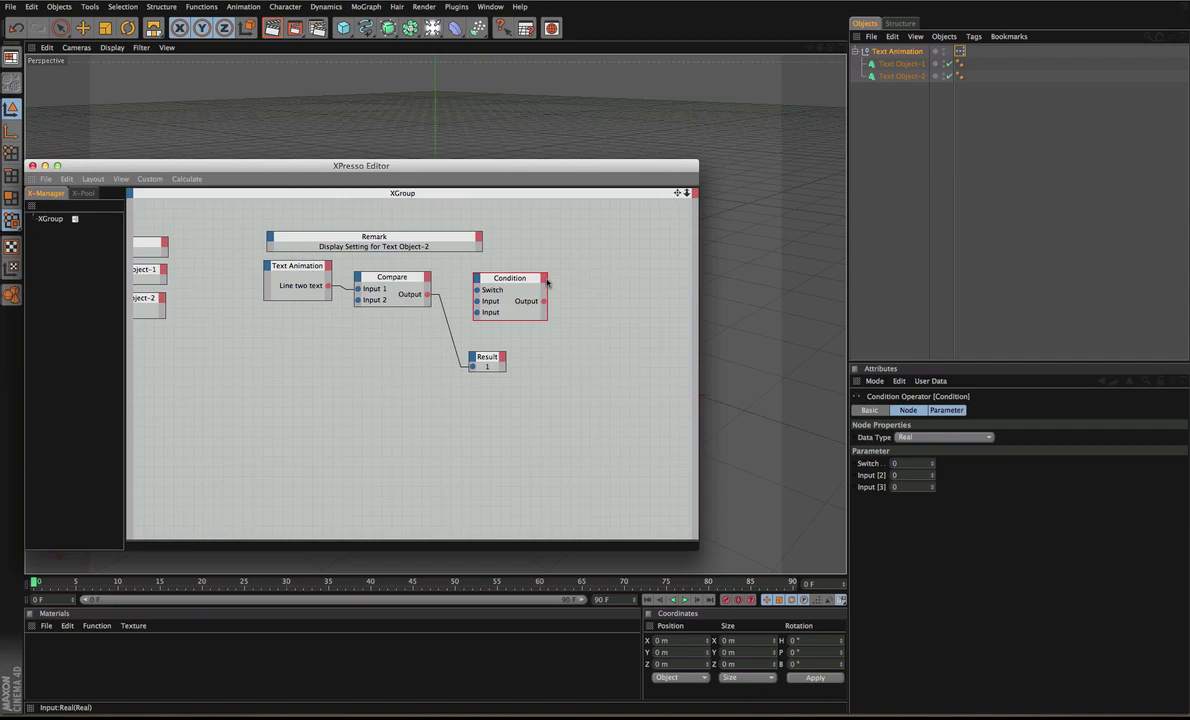
# Step: Add two extra input ports to the Condition node and remove them again
pyautogui.click(477, 279)
pyautogui.click(485, 283)
pyautogui.click(476, 278)
pyautogui.click(488, 286)
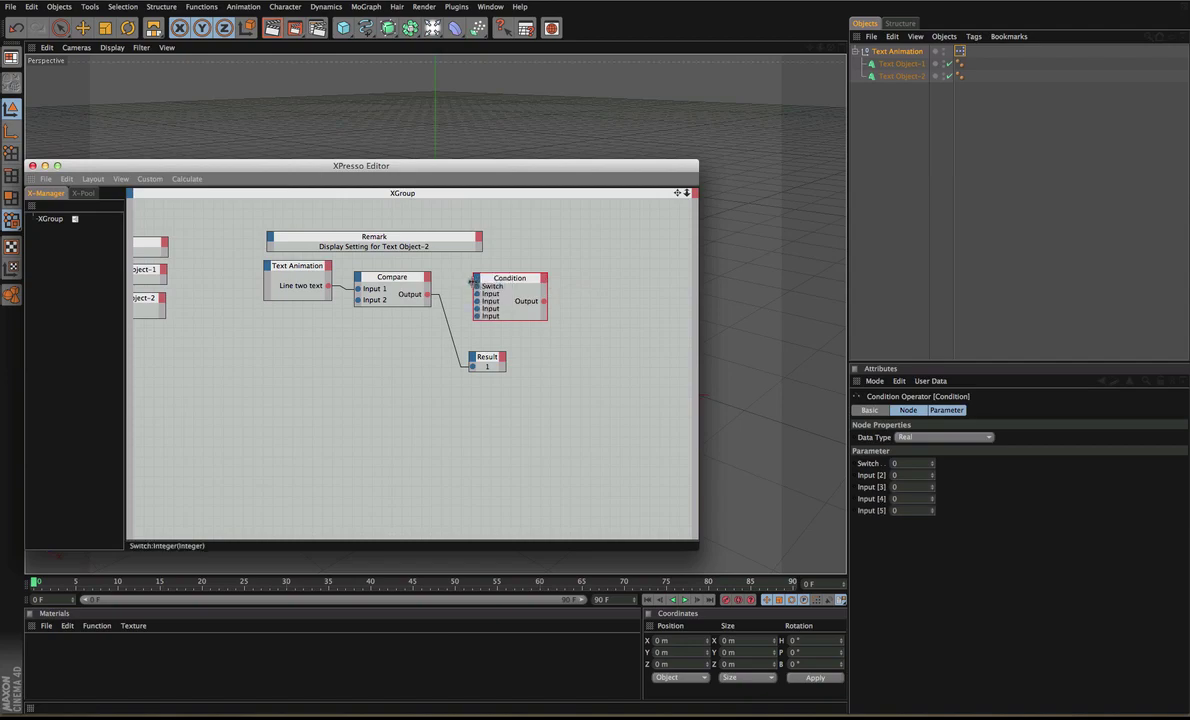
pyautogui.doubleClick(476, 317)
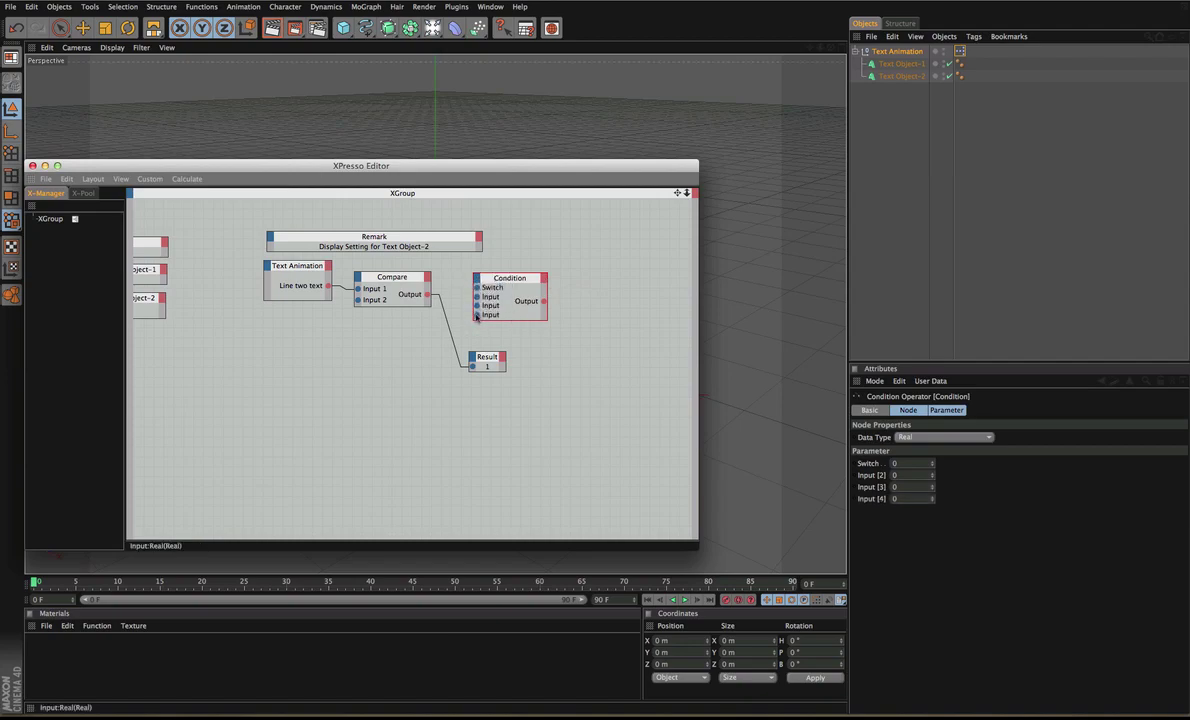
pyautogui.doubleClick(476, 314)
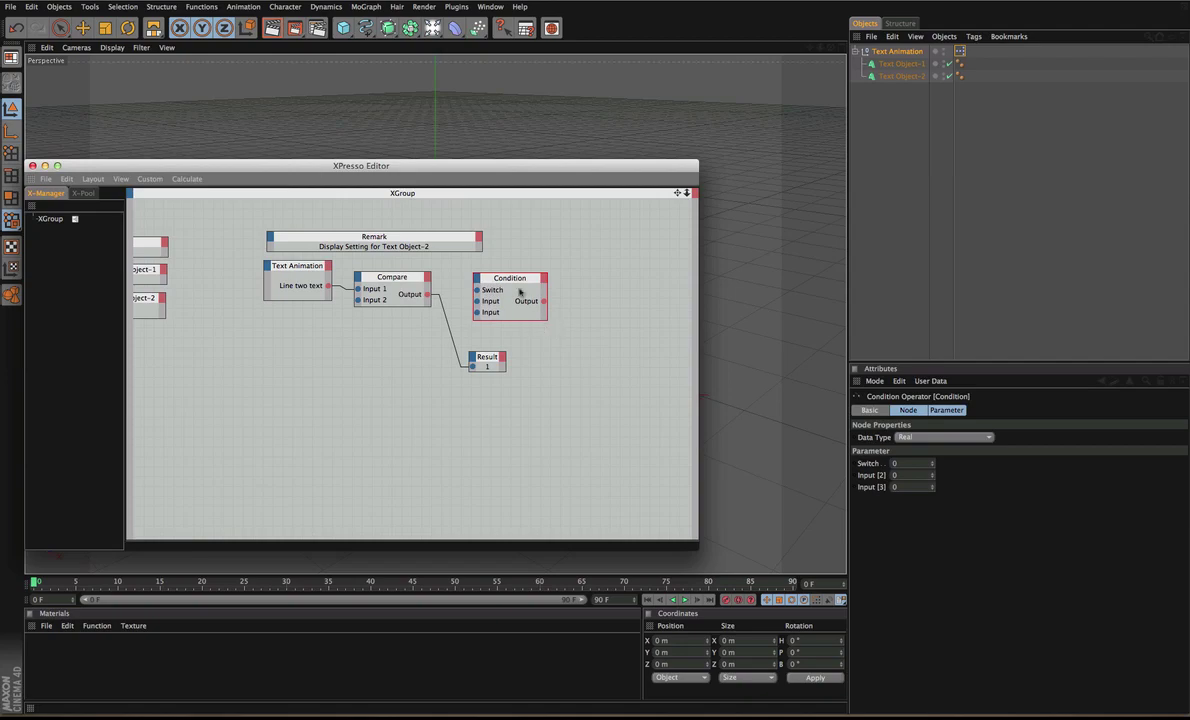
# Step: Wire the Compare output to the Condition node's Switch input and move the Condition node closer to Compare
pyautogui.moveTo(517, 281); pyautogui.dragTo(517, 278)
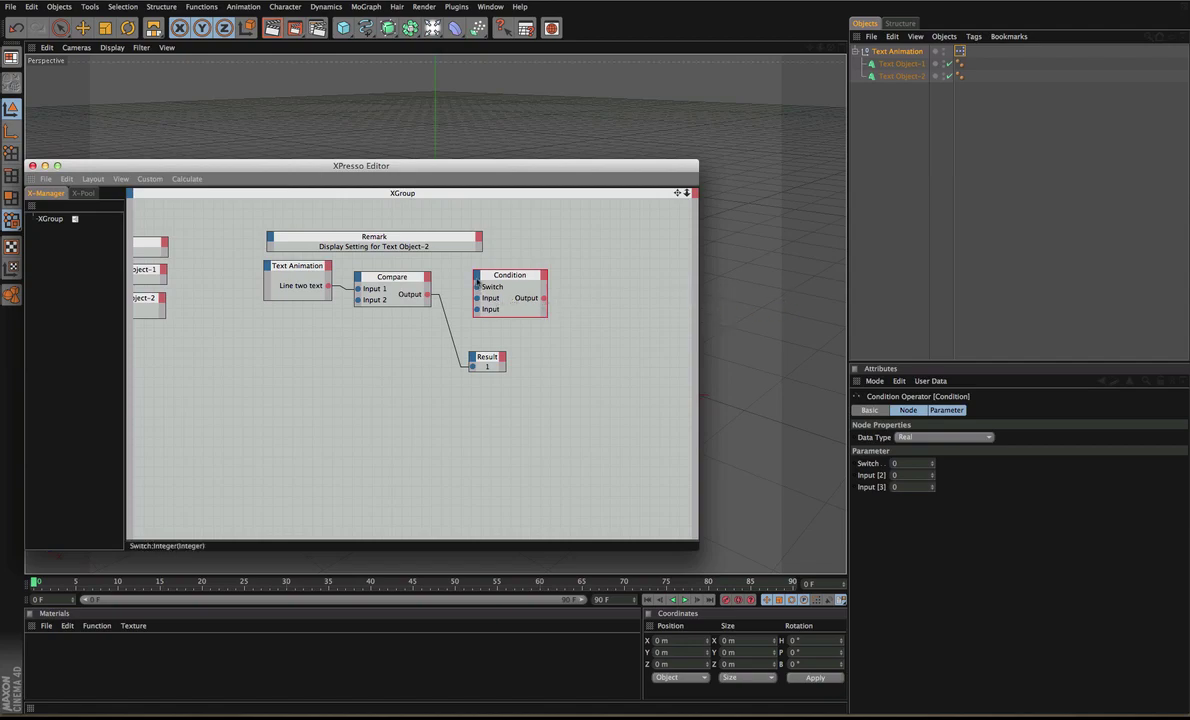
pyautogui.click(477, 275)
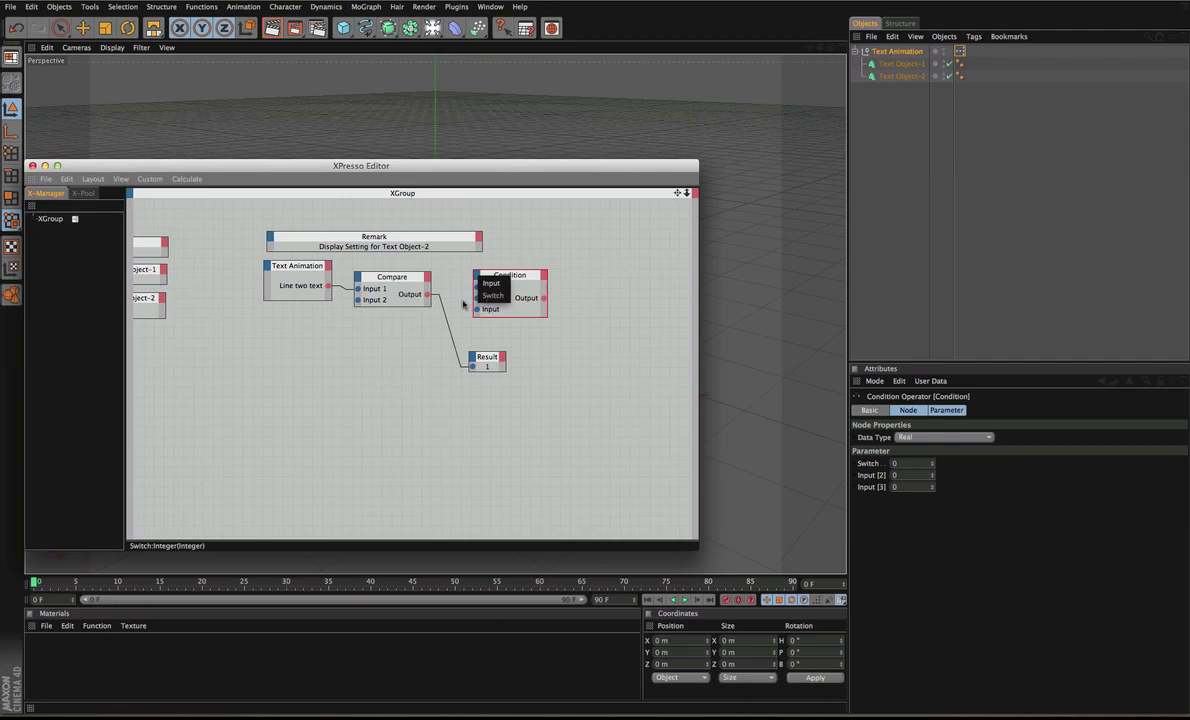
pyautogui.click(463, 304)
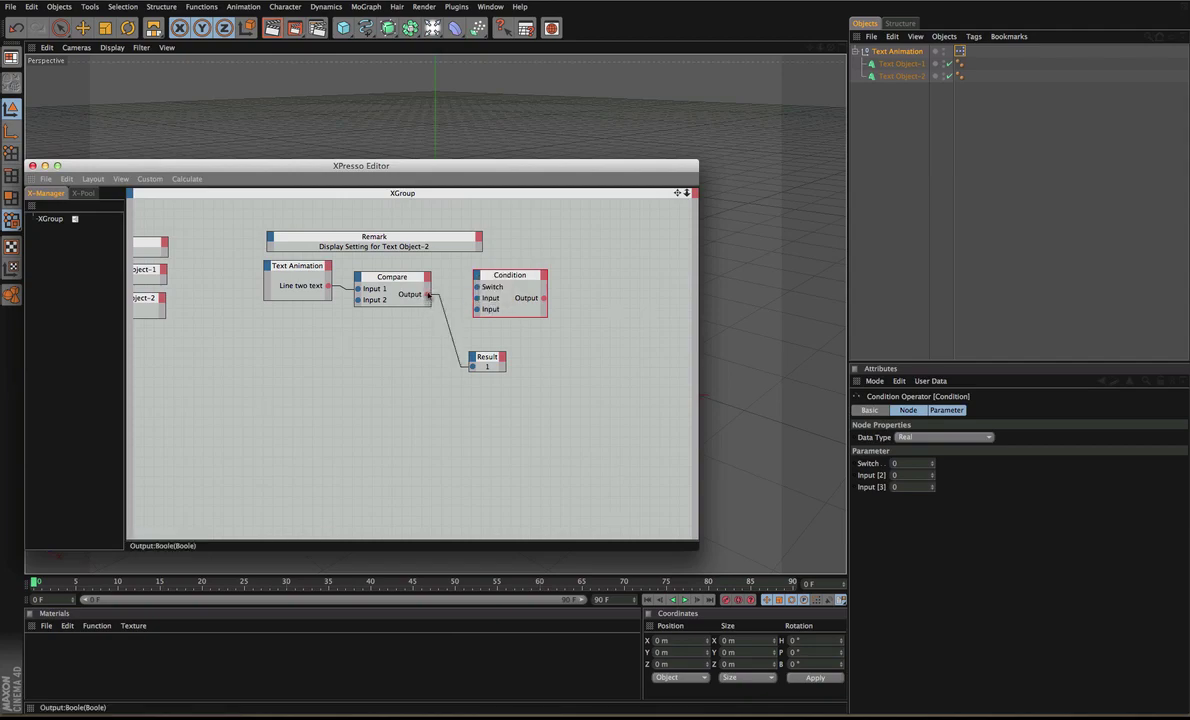
pyautogui.moveTo(428, 295); pyautogui.dragTo(478, 287)
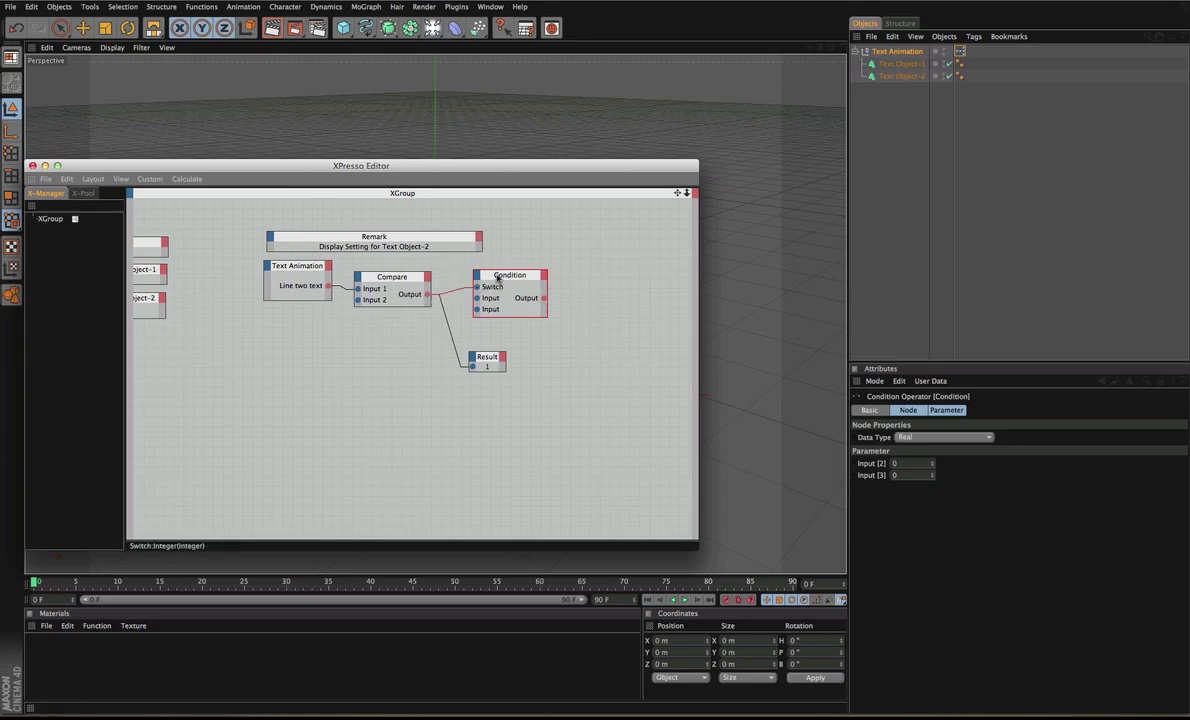
pyautogui.moveTo(500, 275); pyautogui.dragTo(488, 279)
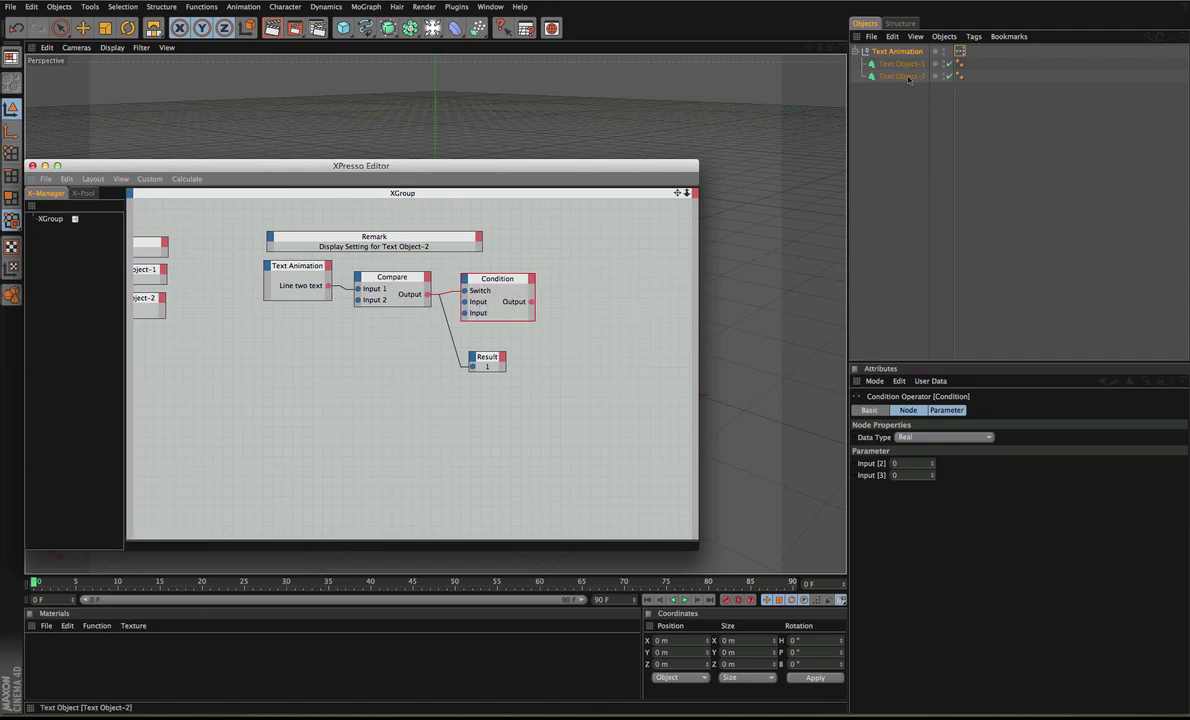
# Step: Add a Text Object-2 node to the graph beside the Condition node and show the object's Basic properties
pyautogui.moveTo(911, 82); pyautogui.dragTo(613, 282)
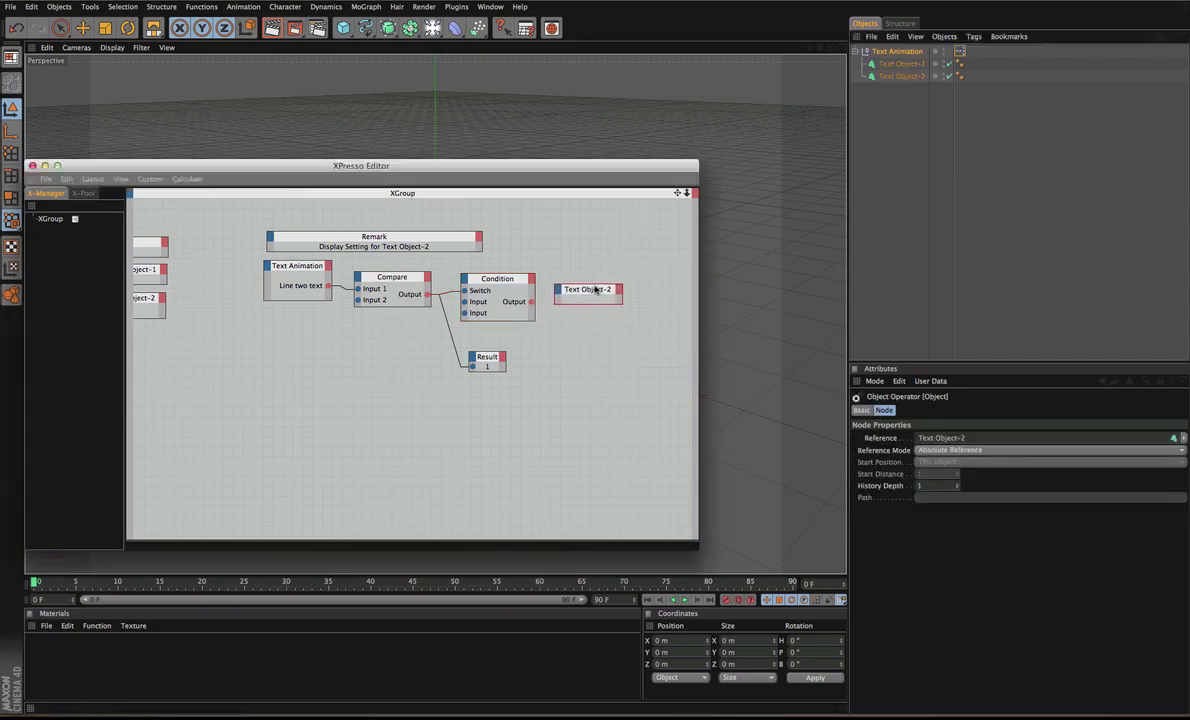
pyautogui.click(560, 290)
pyautogui.moveTo(601, 425)
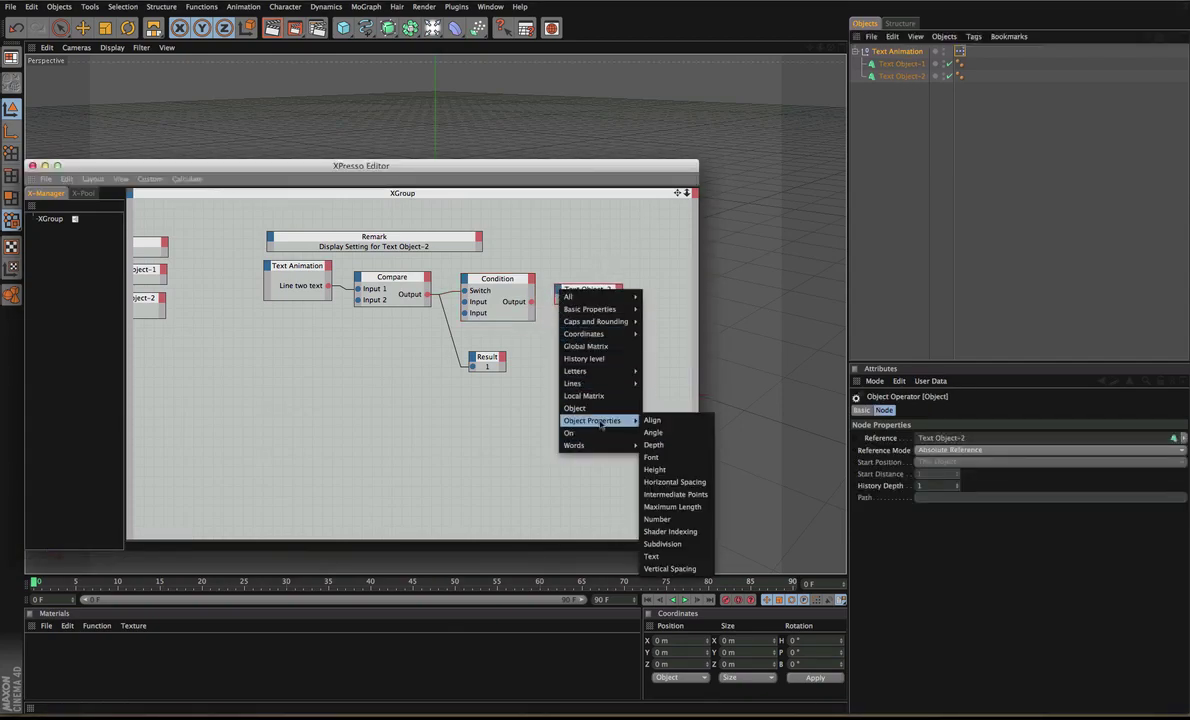
pyautogui.moveTo(611, 311)
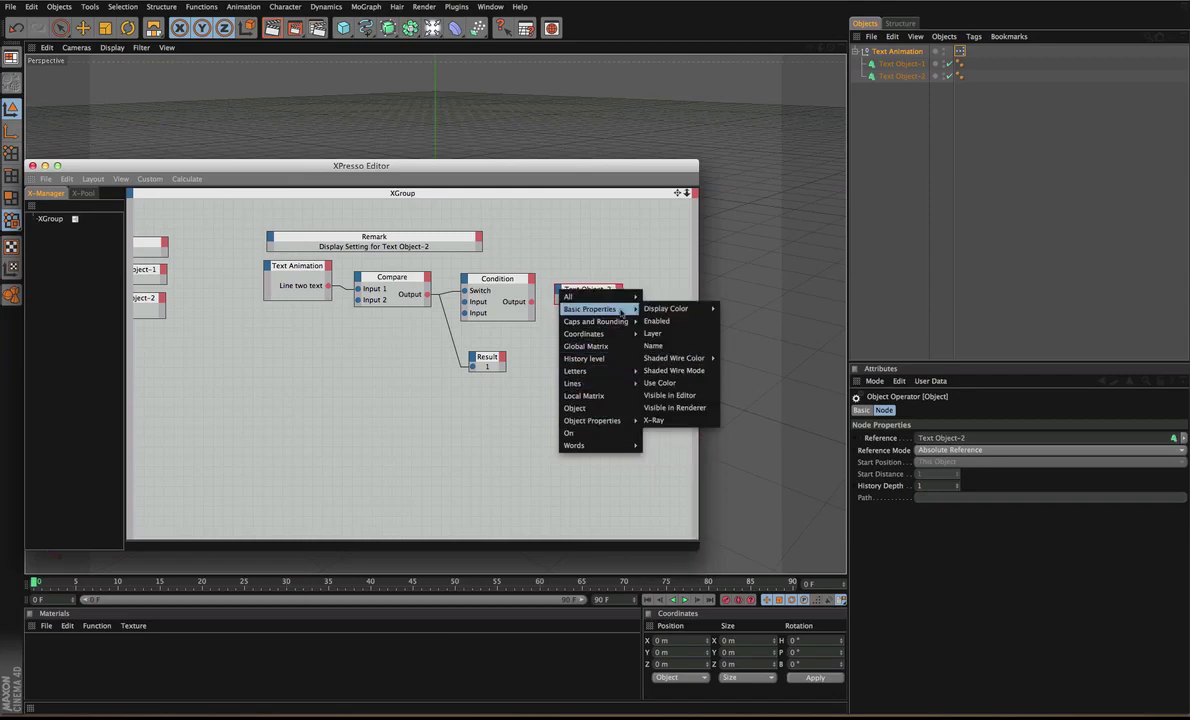
pyautogui.moveTo(677, 308)
pyautogui.click(938, 91)
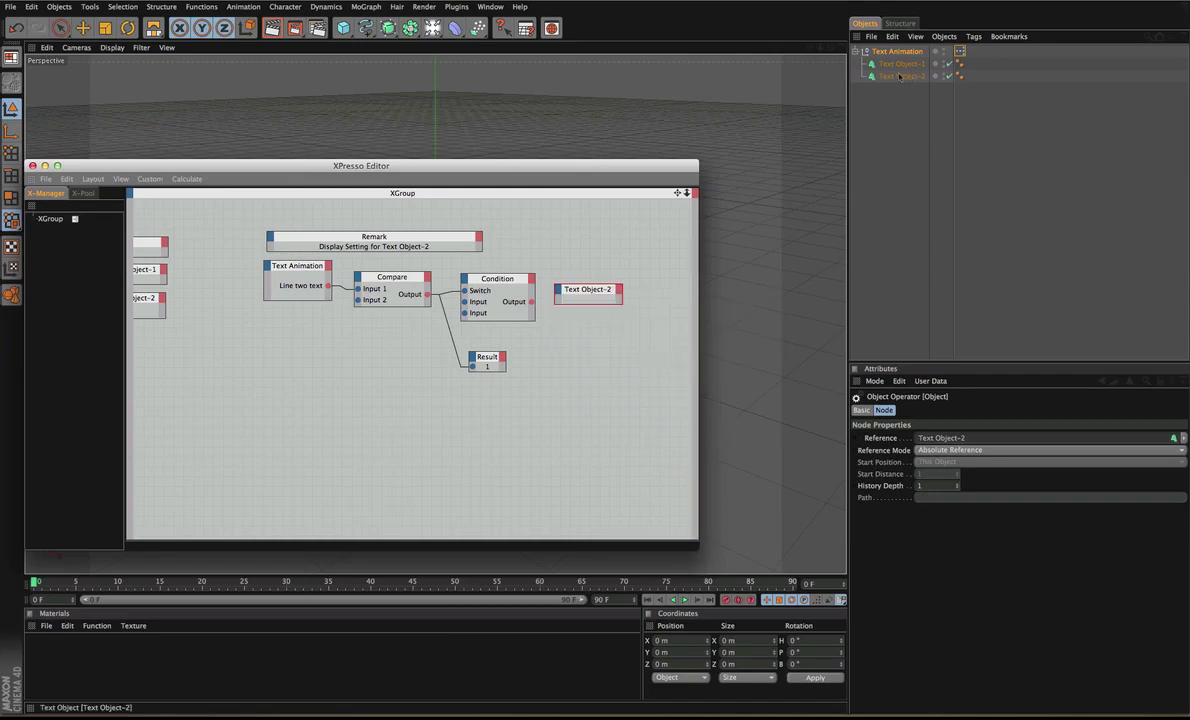
pyautogui.click(901, 76)
pyautogui.click(866, 411)
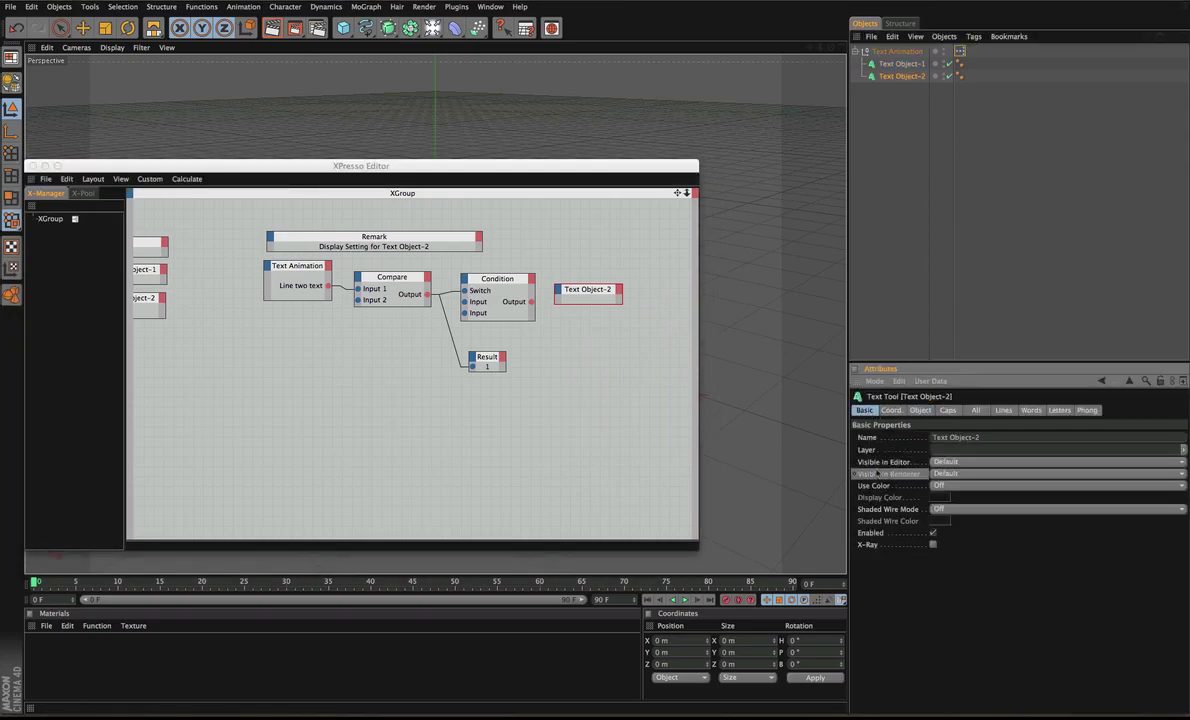
# Step: Add Visible in Editor and Visible in Renderer input ports to the Text Object-2 node and adjust its size and position
pyautogui.click(558, 290)
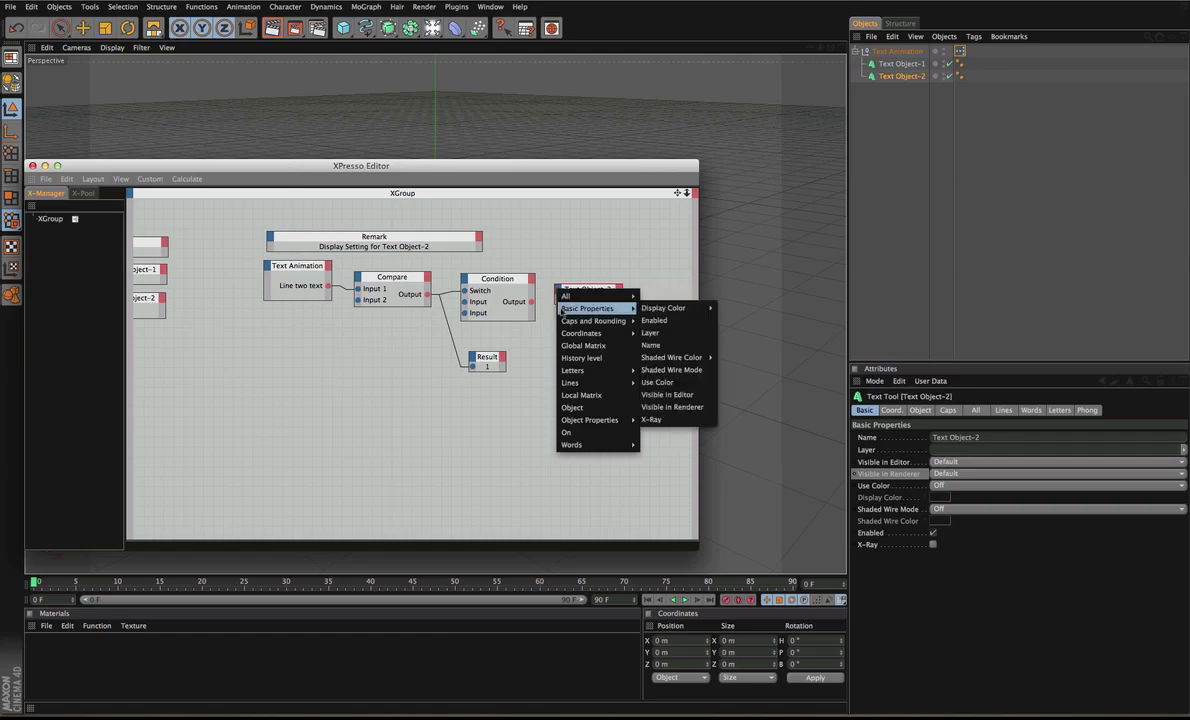
pyautogui.click(645, 367)
pyautogui.click(560, 290)
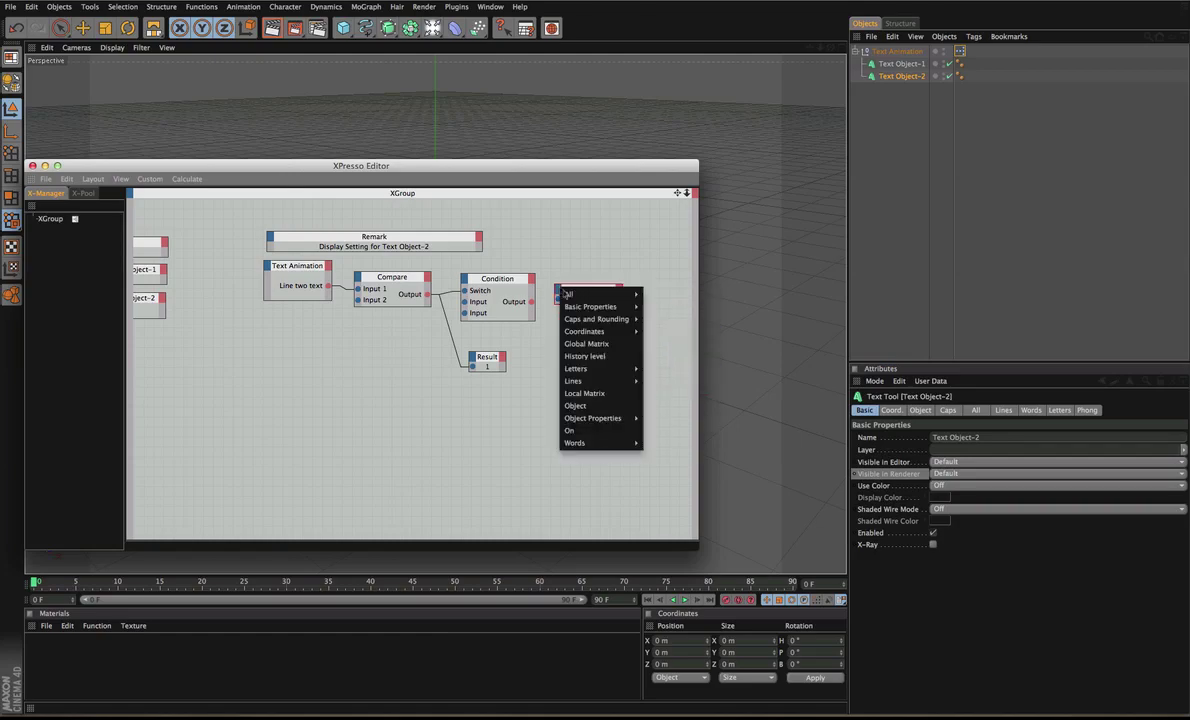
pyautogui.moveTo(598, 306)
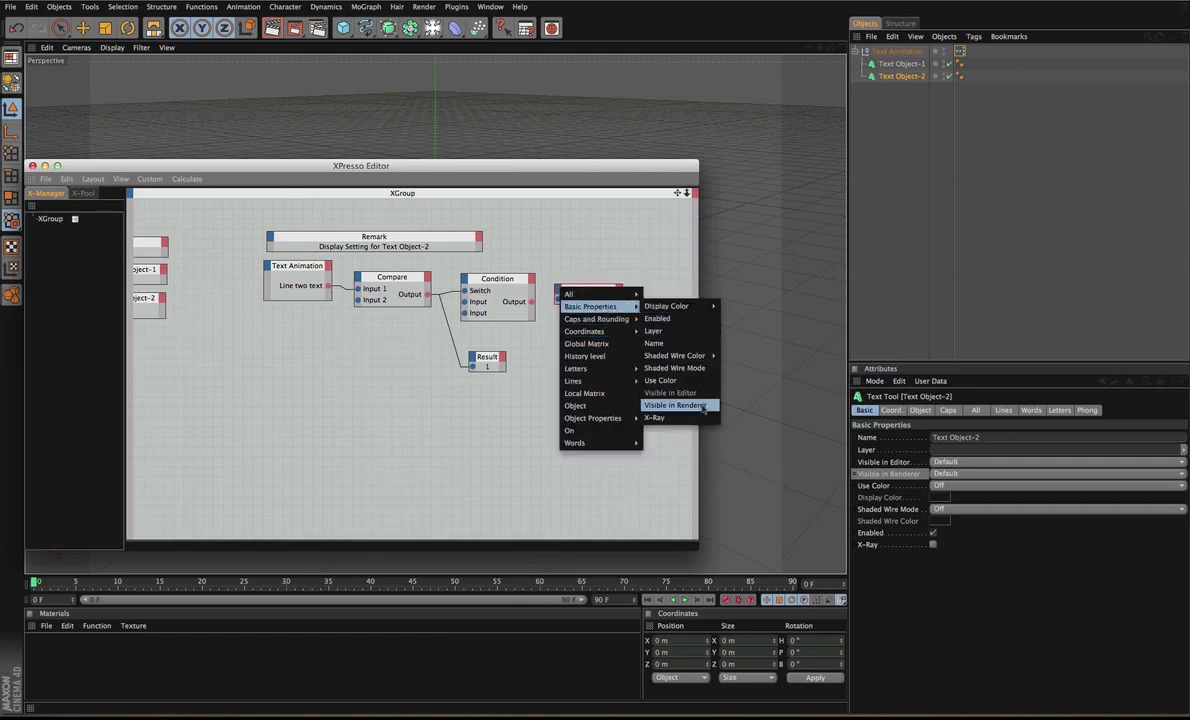
pyautogui.click(675, 405)
pyautogui.moveTo(622, 303)
pyautogui.mouseDown()
pyautogui.moveTo(637, 328)
pyautogui.moveTo(622, 282)
pyautogui.mouseUp()
pyautogui.click(604, 290)
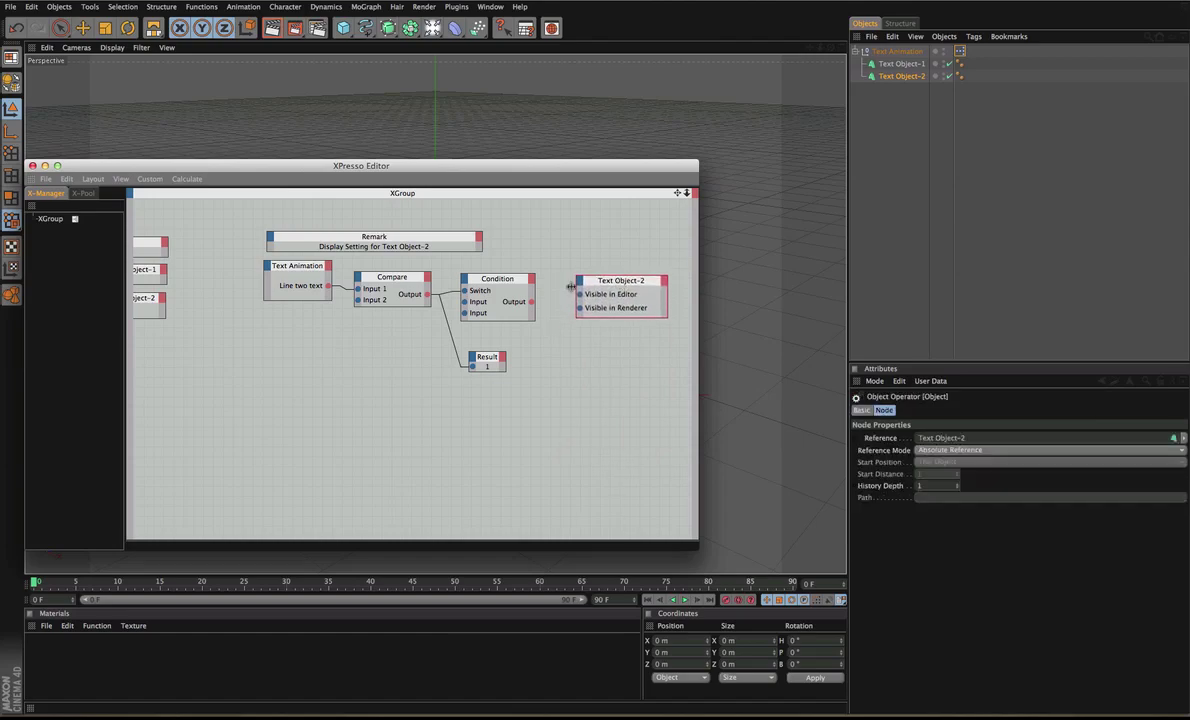
# Step: Wire the Condition output to both Text Object-2 visibility inputs, and move the Result node aside and disconnect it from Compare
pyautogui.moveTo(531, 302); pyautogui.dragTo(579, 307)
pyautogui.moveTo(485, 359); pyautogui.dragTo(541, 355)
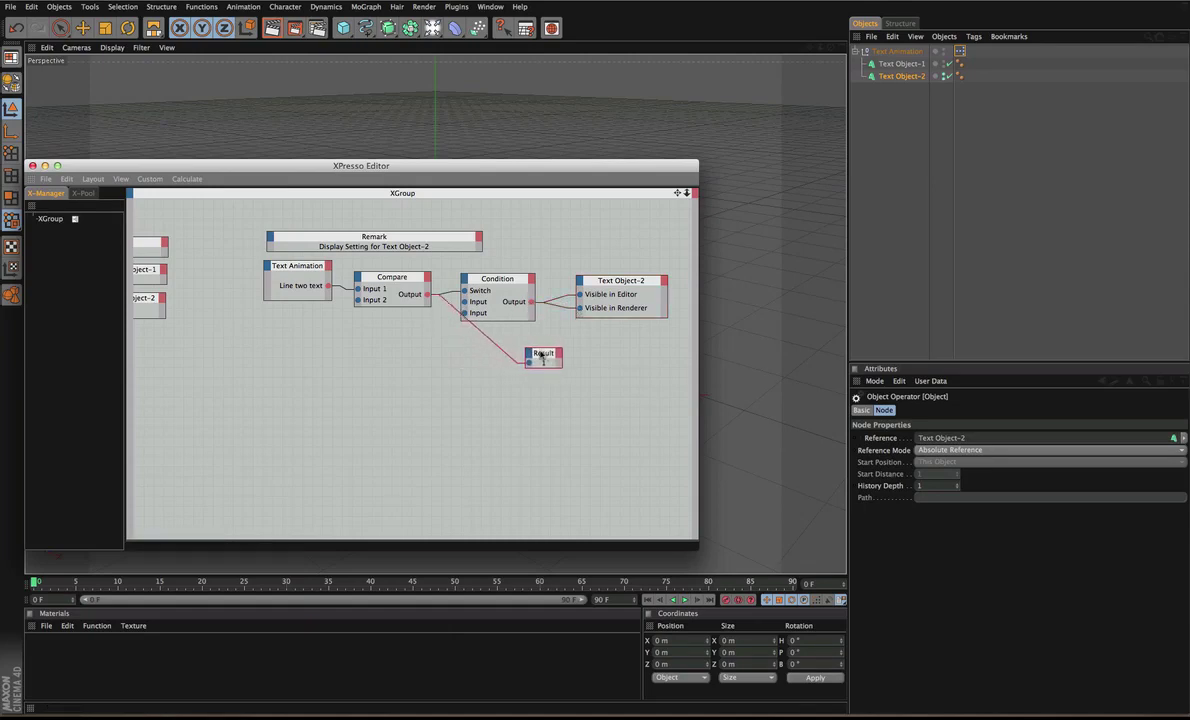
pyautogui.doubleClick(525, 362)
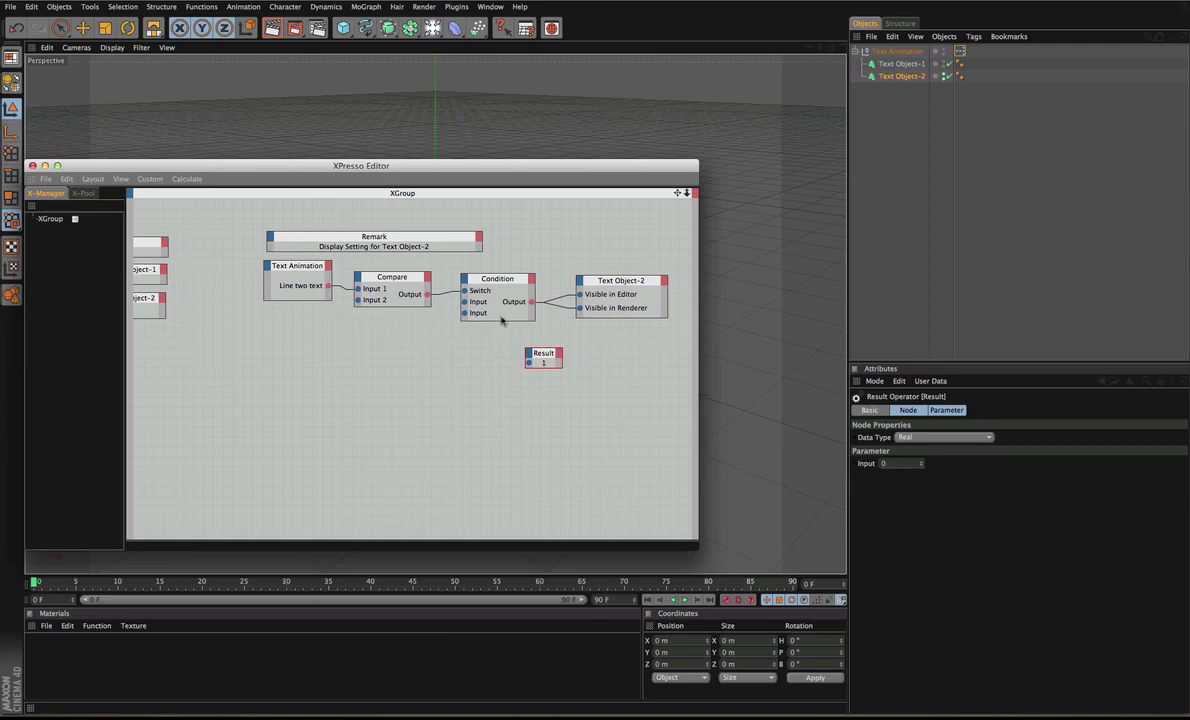
# Step: Select the Condition node and move the XPresso Editor window lower to uncover the text in the viewport
pyautogui.click(459, 274)
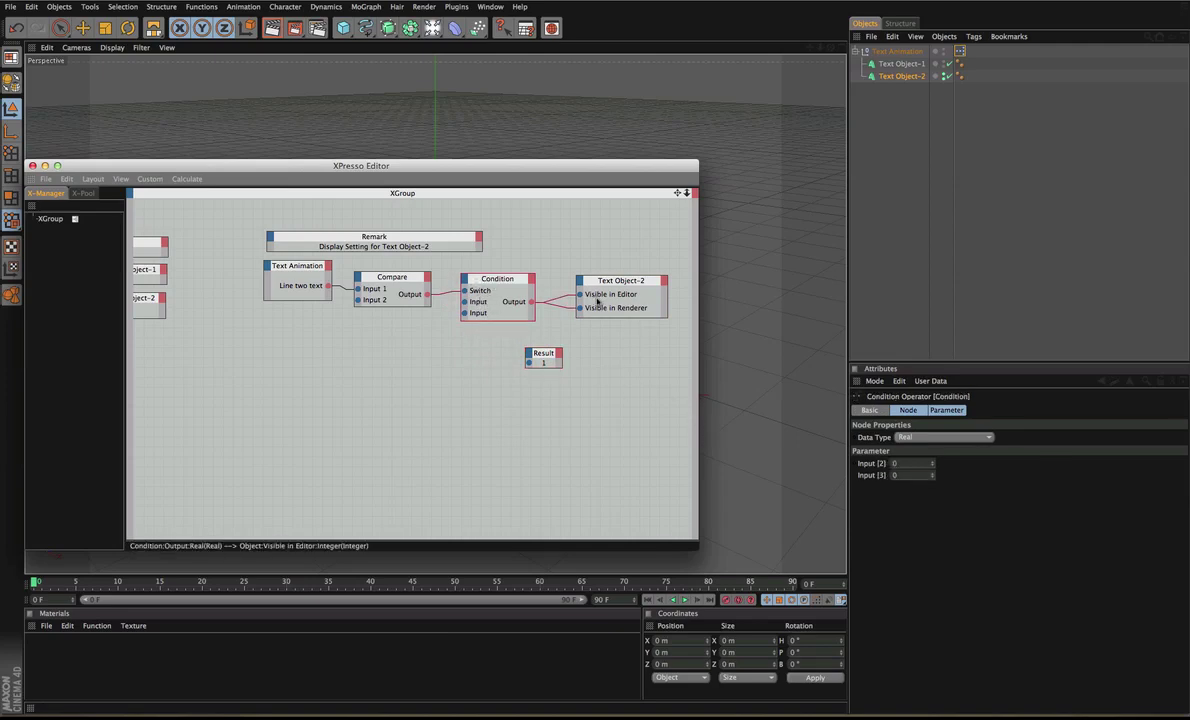
pyautogui.moveTo(590, 167); pyautogui.dragTo(595, 356)
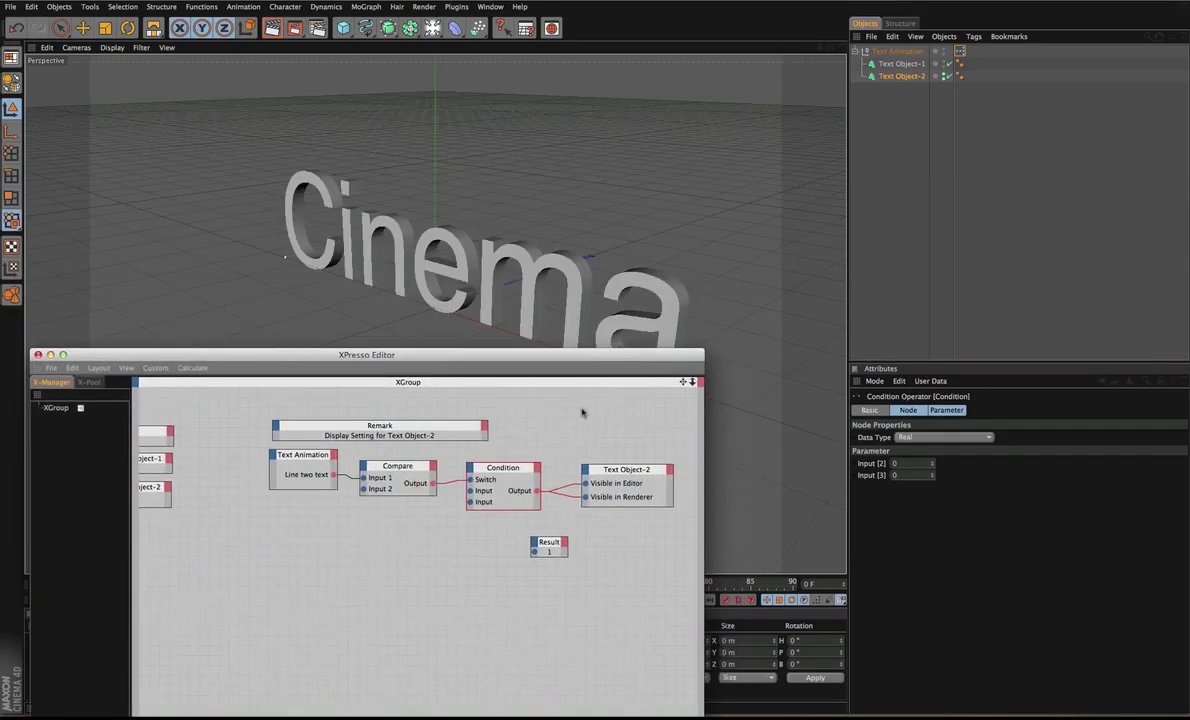
pyautogui.click(945, 78)
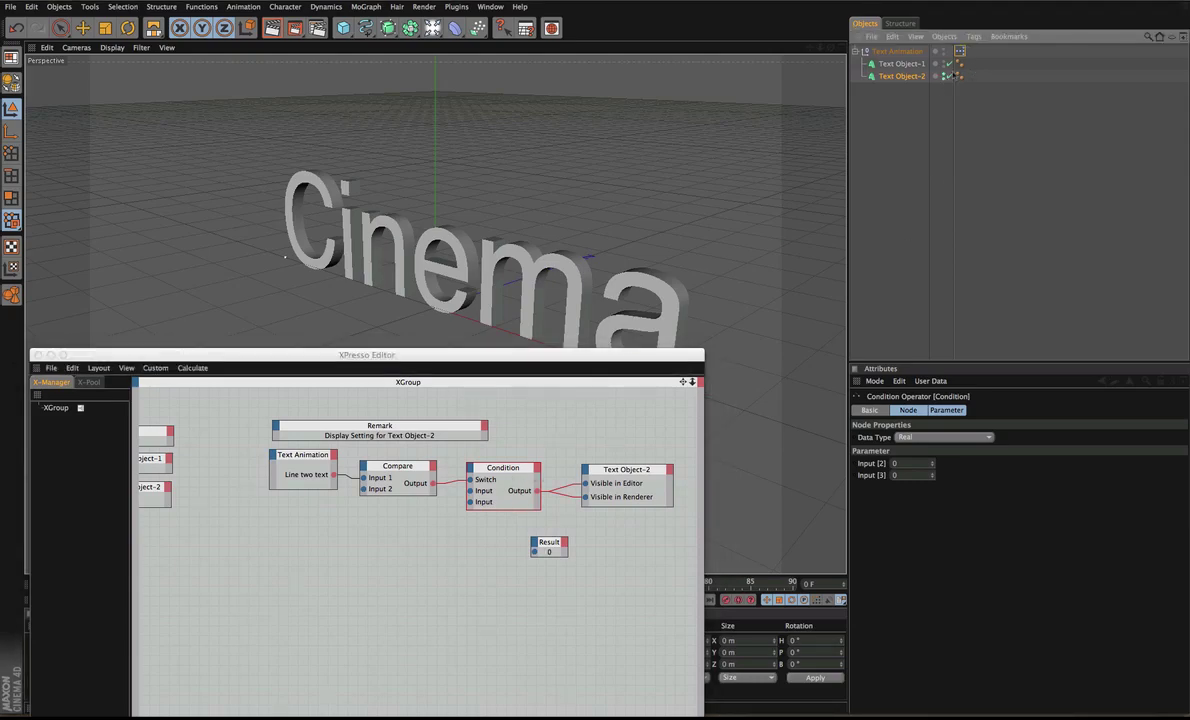
pyautogui.click(503, 418)
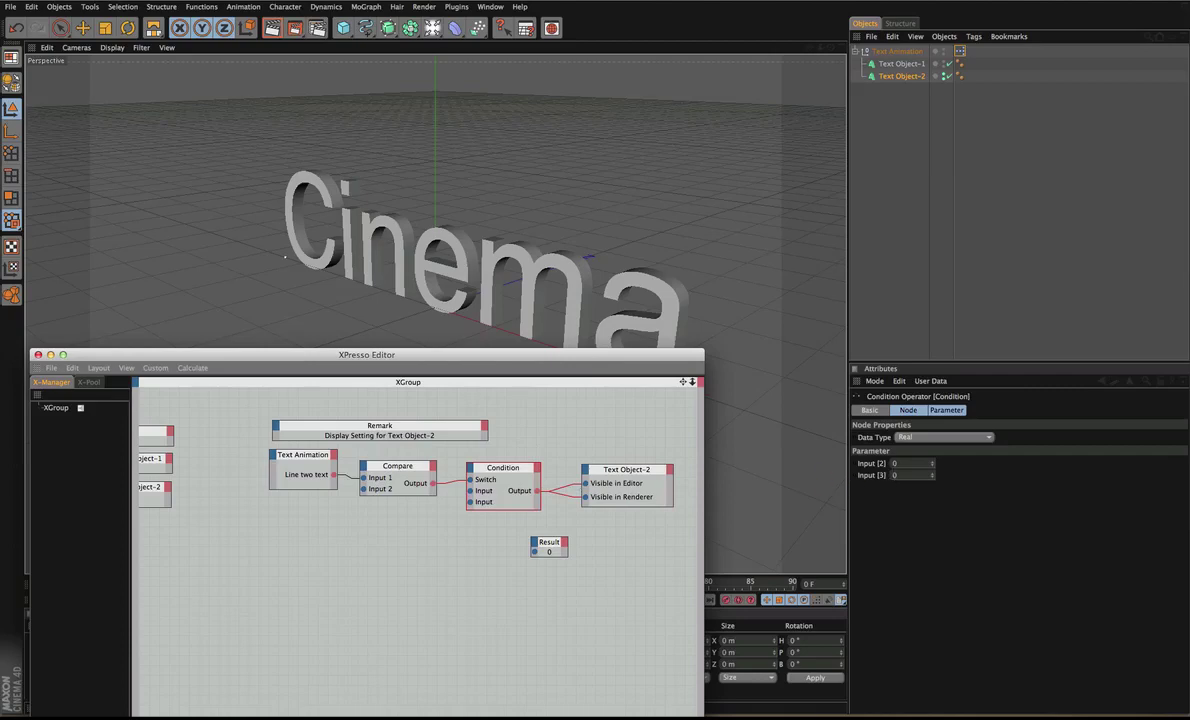
# Step: Set the Condition node's Input [2] to 2 and Input [3] to 1
pyautogui.doubleClick(904, 463)
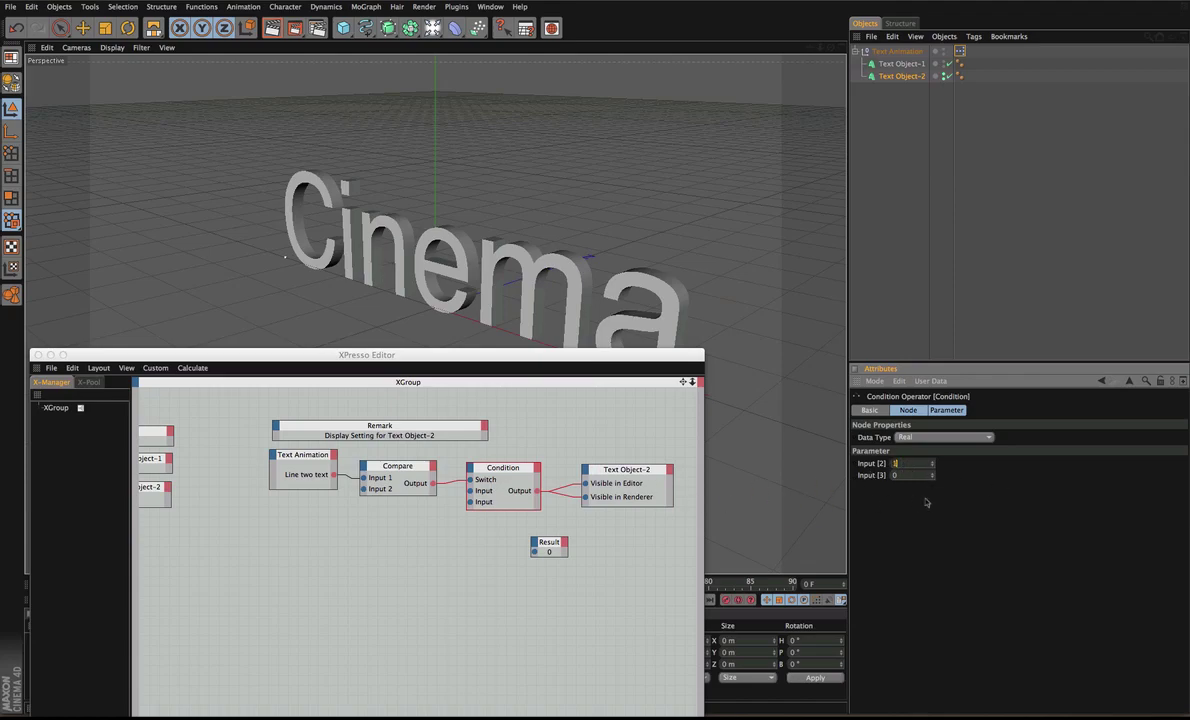
pyautogui.write('2')
pyautogui.write('2')
pyautogui.press('Tab')
pyautogui.write('1')
pyautogui.click(1054, 51)
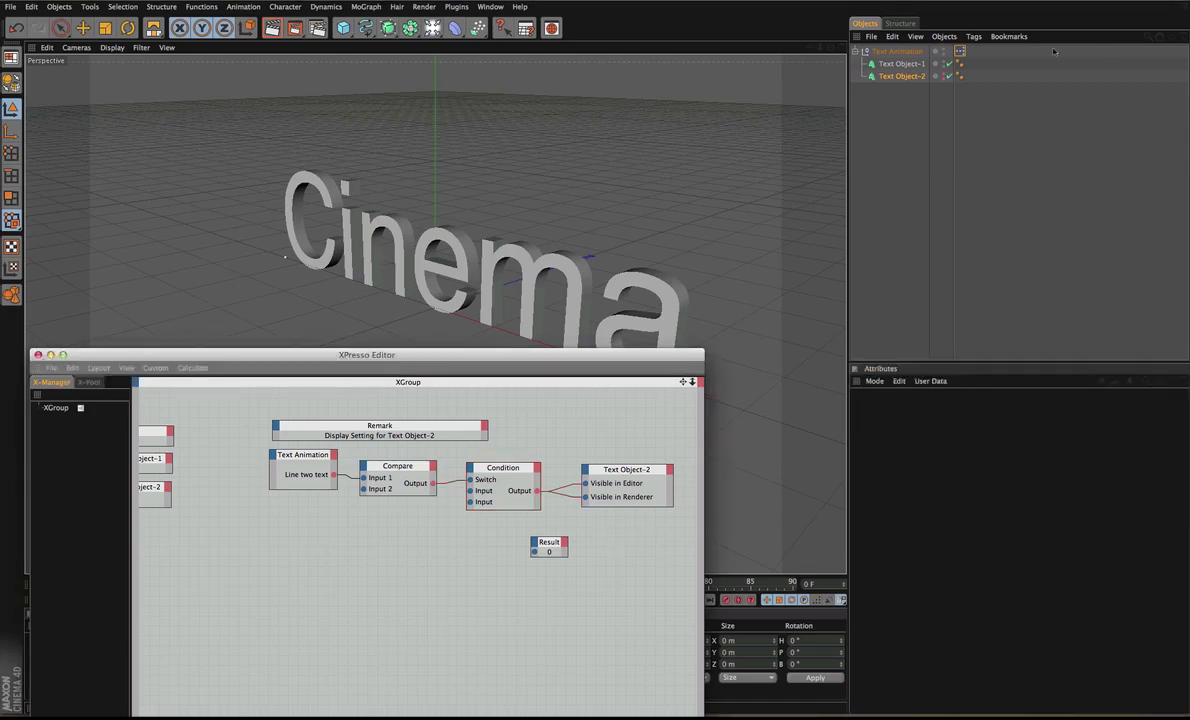
# Step: Review the Condition node's values and reset the Text Animation null's Line two text to its default
pyautogui.click(895, 51)
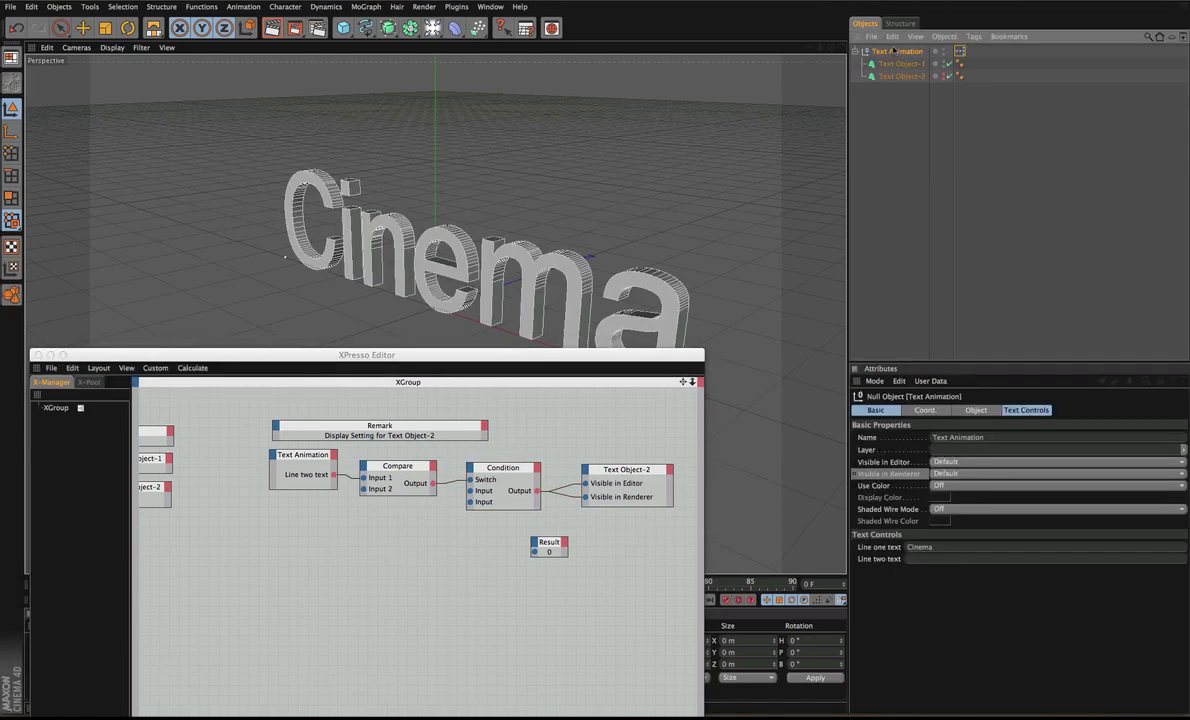
pyautogui.click(495, 468)
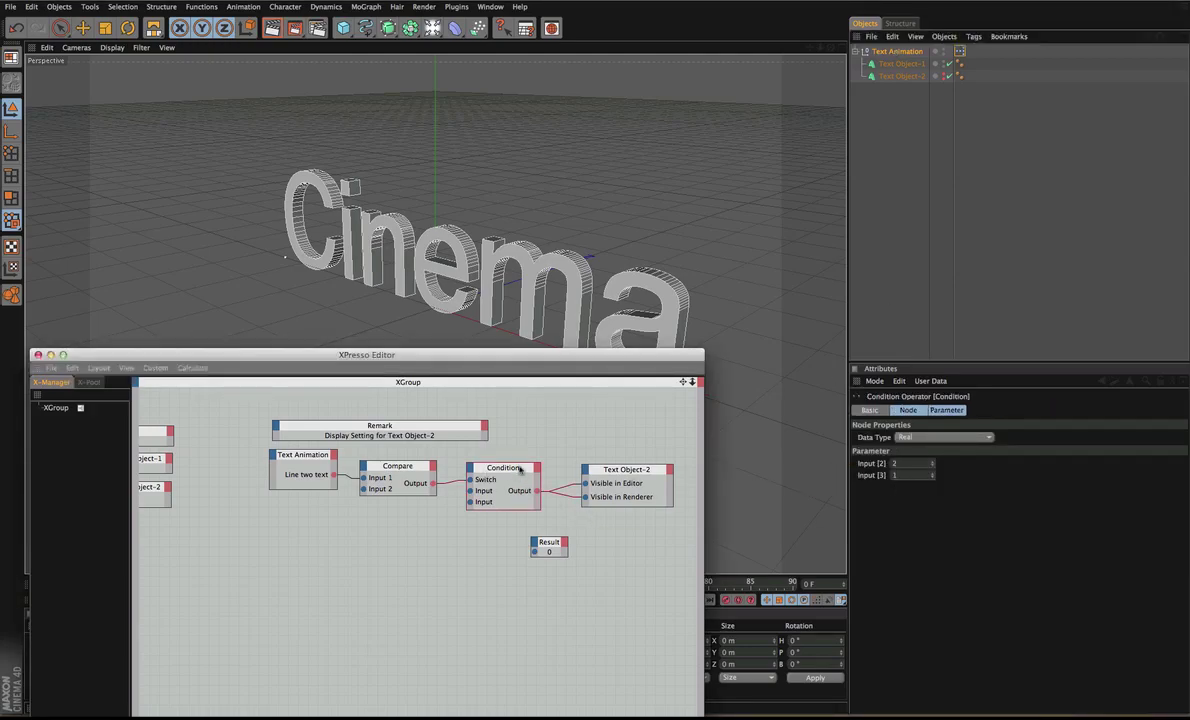
pyautogui.click(900, 52)
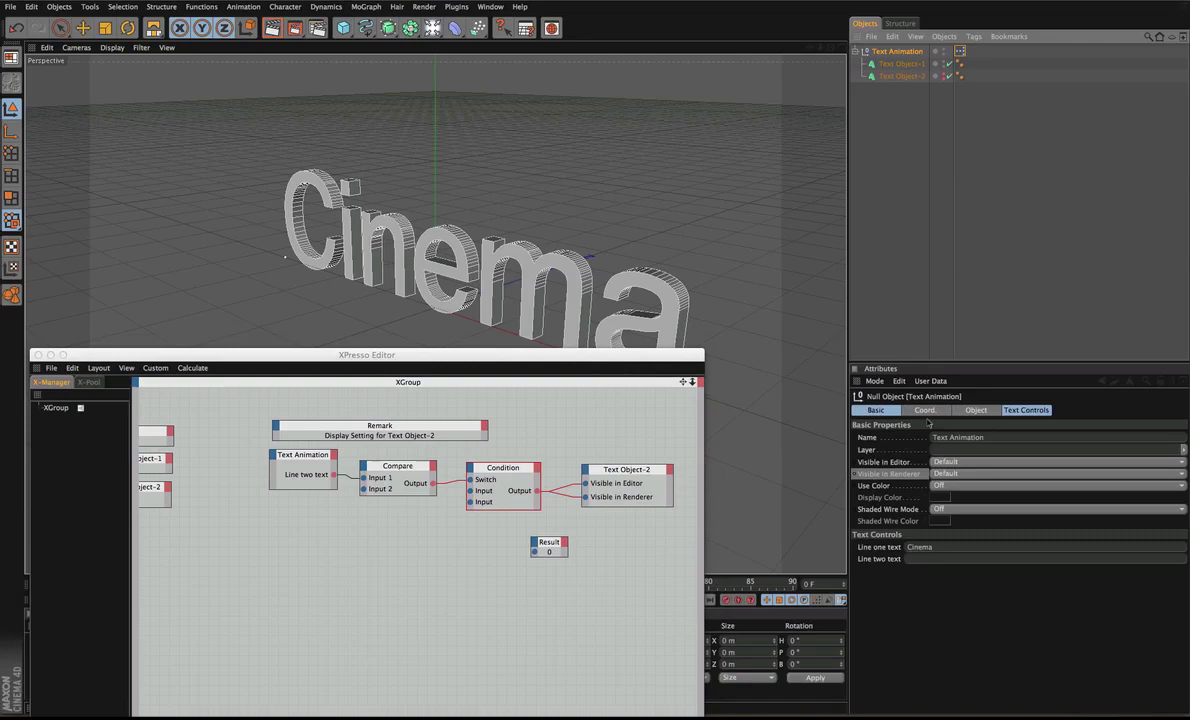
pyautogui.rightClick(879, 562)
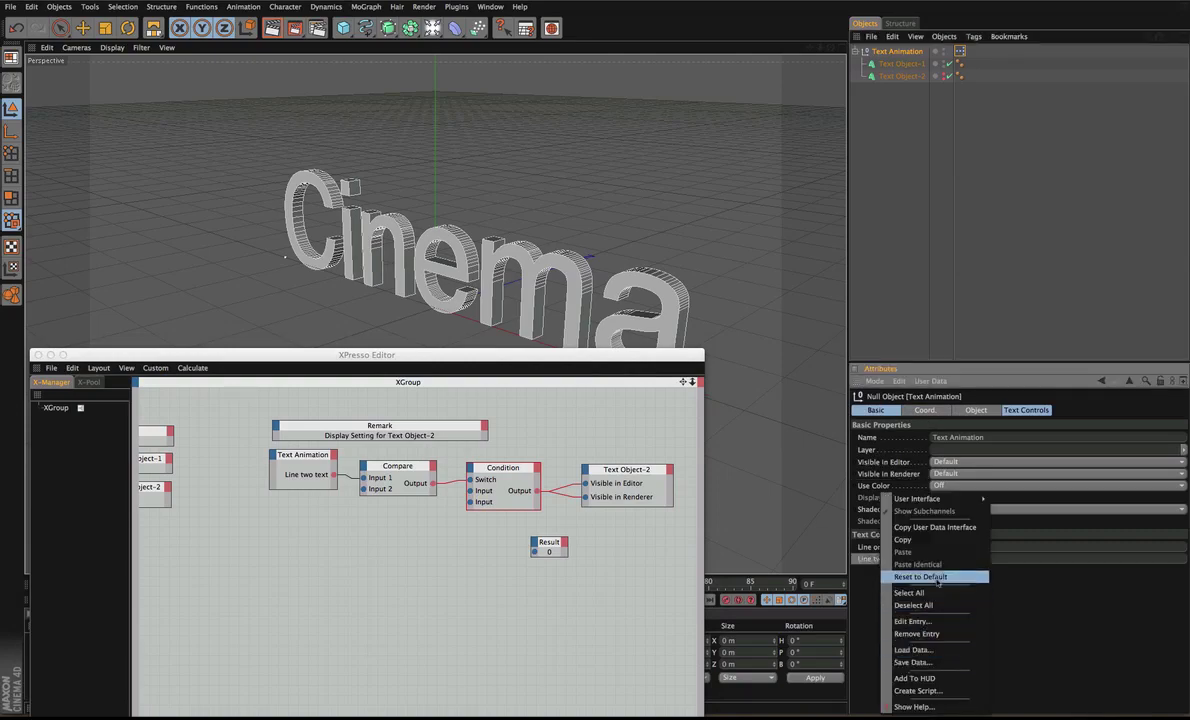
pyautogui.click(920, 577)
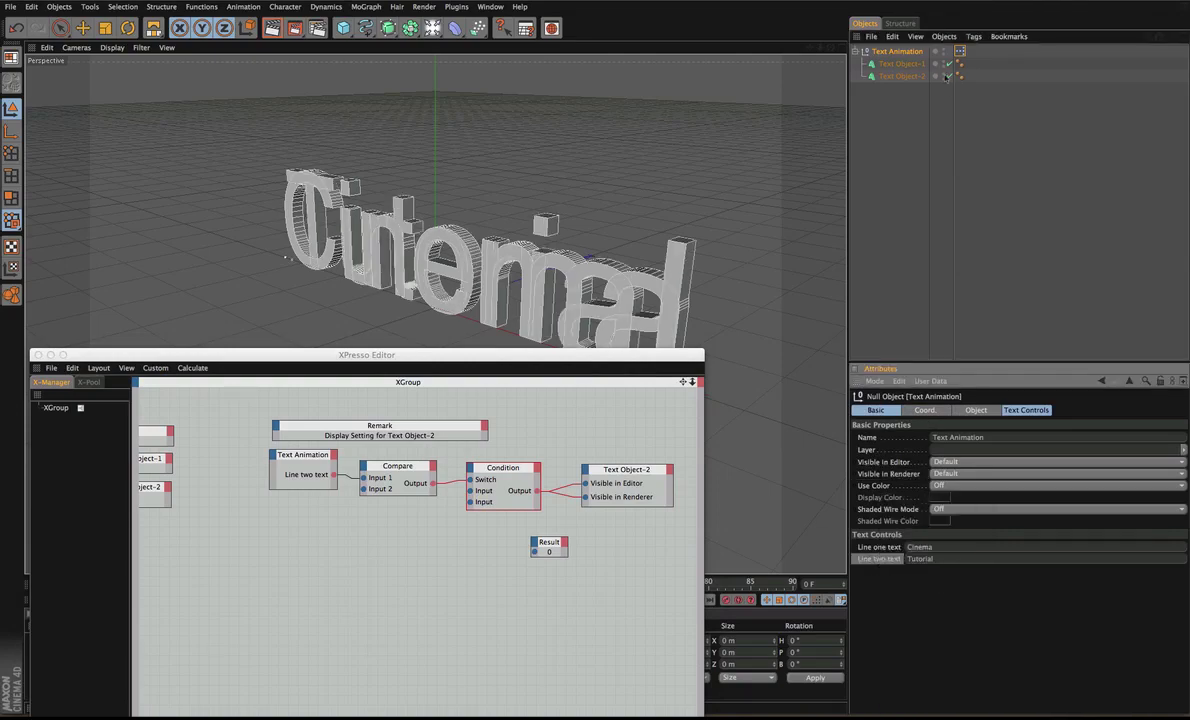
# Step: Clear the null's Line two text, enter sdfg as test text, and clear the field again
pyautogui.moveTo(933, 559); pyautogui.dragTo(889, 559)
pyautogui.press('BackSpace')
pyautogui.click(897, 583)
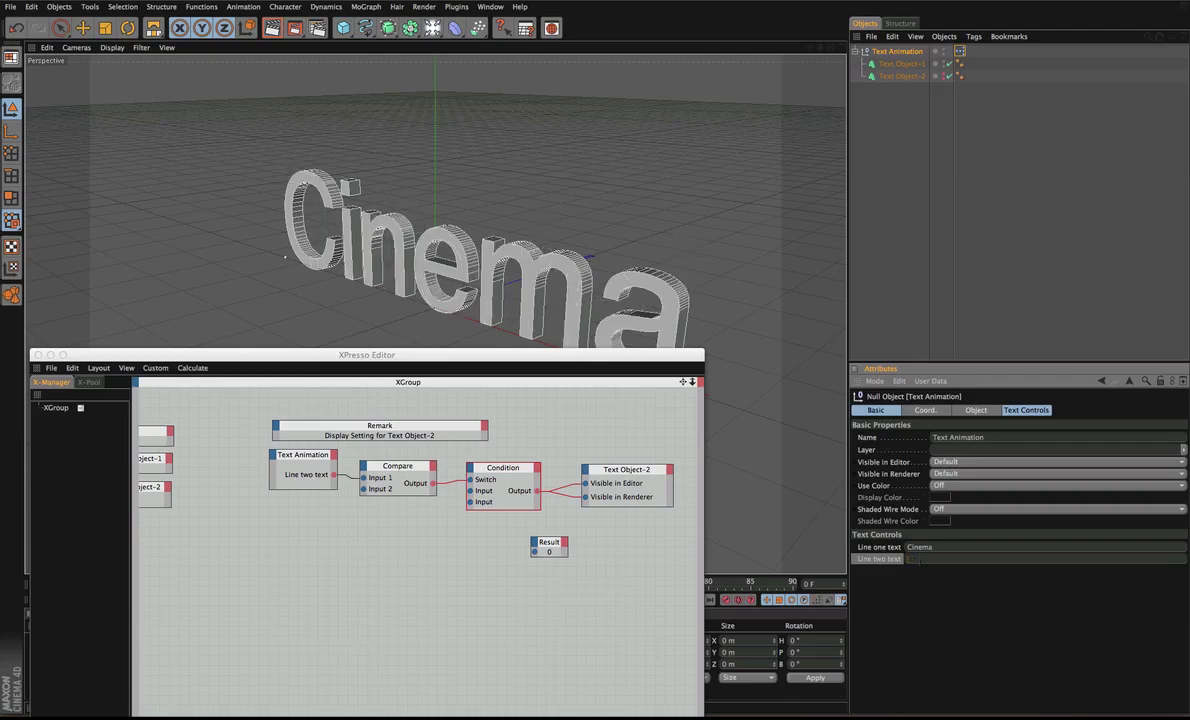
pyautogui.write('sdfg')
pyautogui.press('Return')
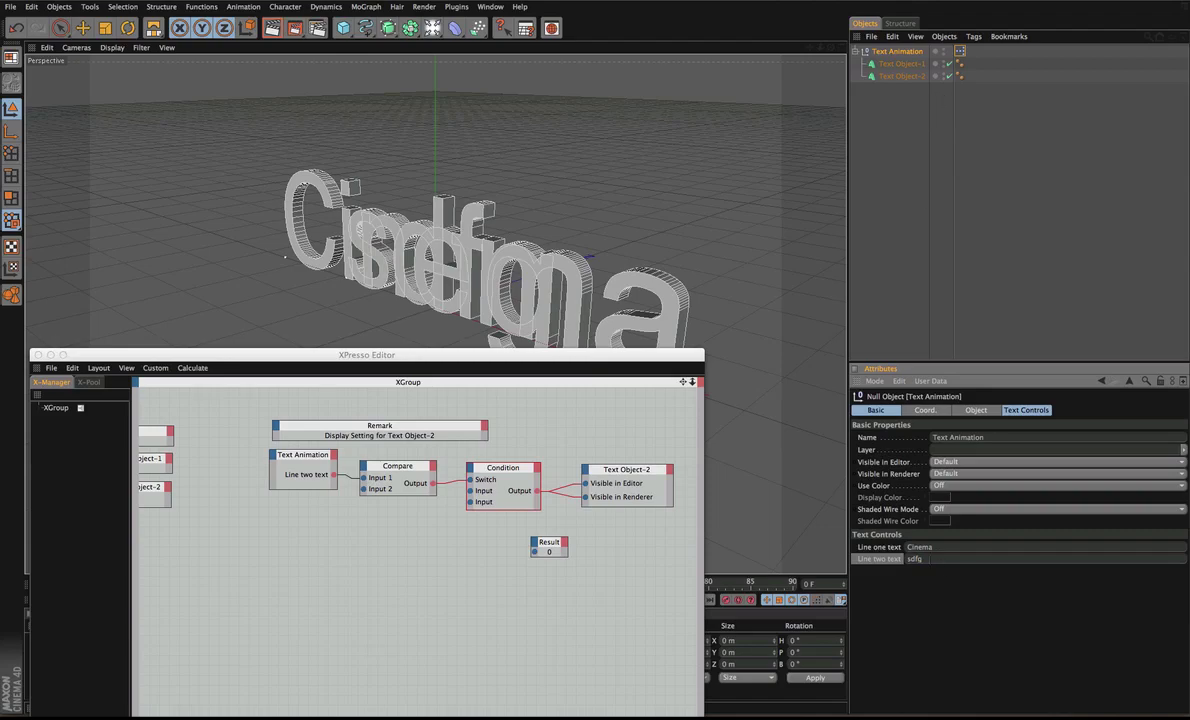
pyautogui.press('BackSpace')
pyautogui.press('Return')
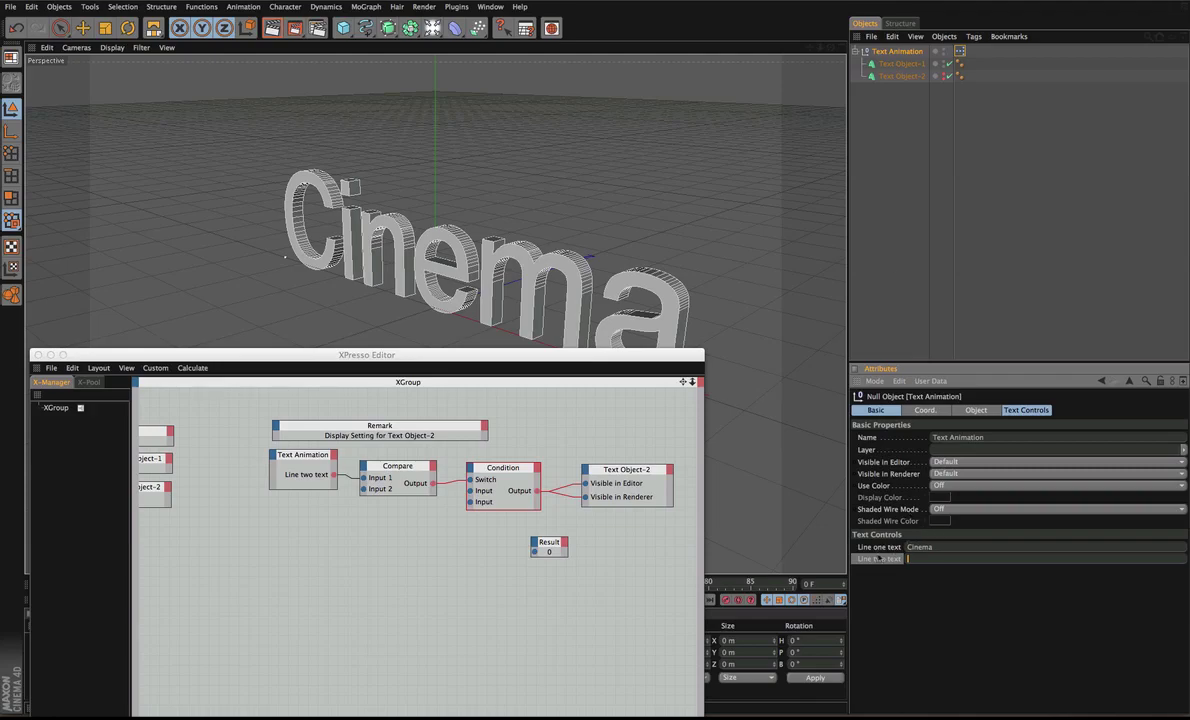
# Step: Tidy the graph by moving Compare, Condition and Text Object-2 closer together and repositioning the Result node and editor window
pyautogui.moveTo(548, 542); pyautogui.dragTo(563, 542)
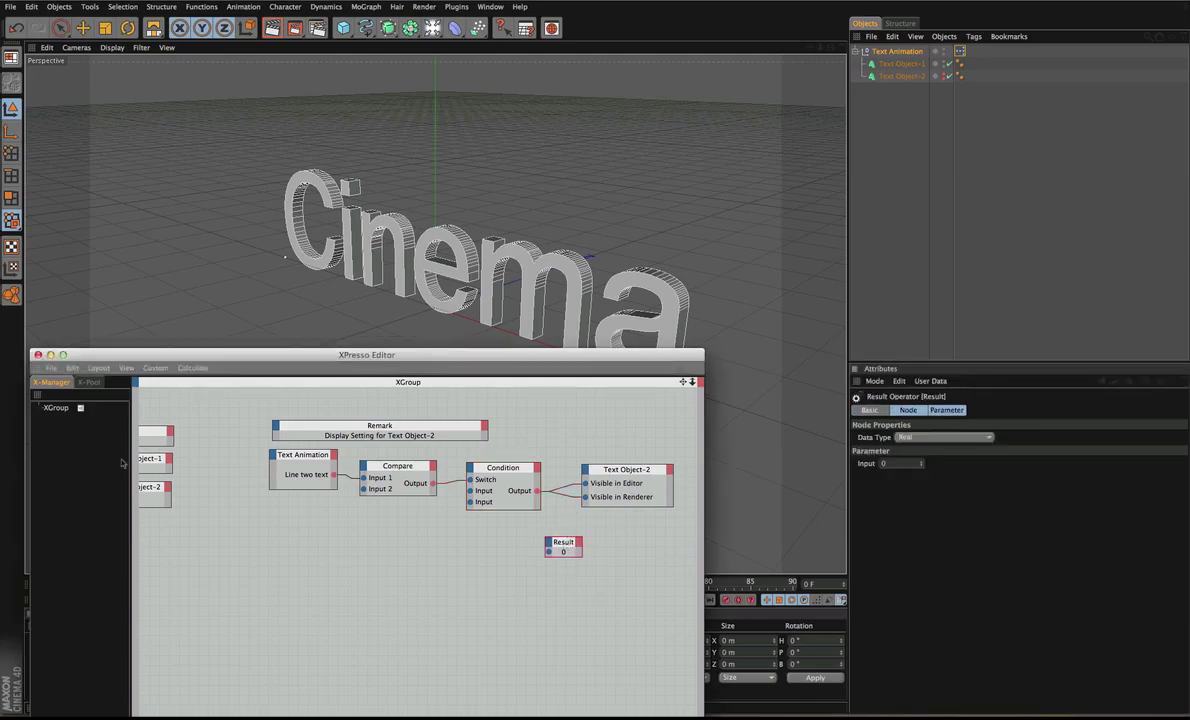
pyautogui.moveTo(381, 467); pyautogui.dragTo(373, 465)
pyautogui.moveTo(498, 470); pyautogui.dragTo(477, 466)
pyautogui.moveTo(627, 469); pyautogui.dragTo(589, 468)
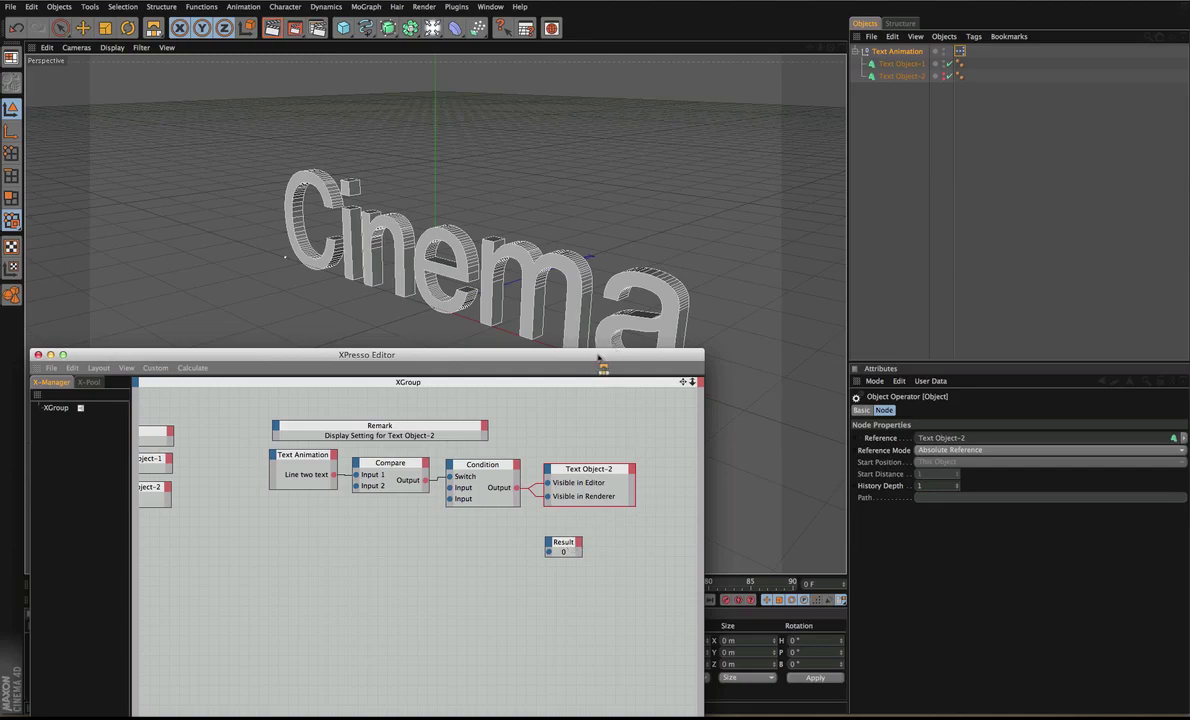
pyautogui.moveTo(600, 358); pyautogui.dragTo(730, 394)
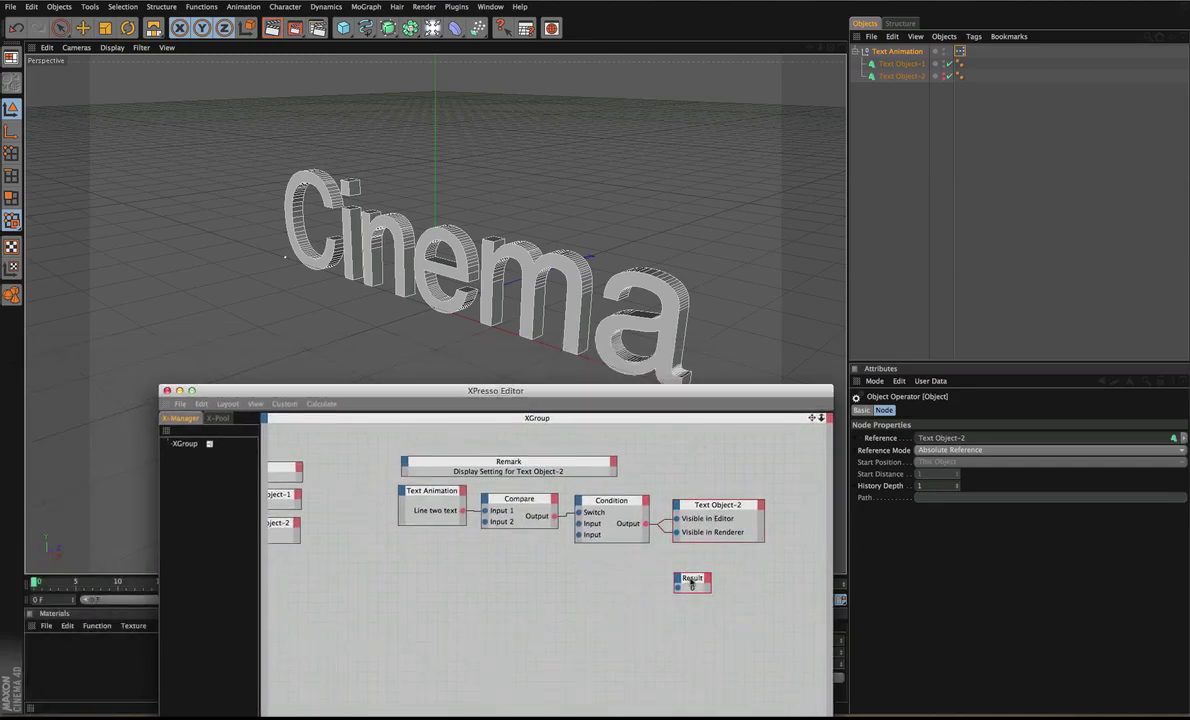
pyautogui.moveTo(691, 581); pyautogui.dragTo(701, 574)
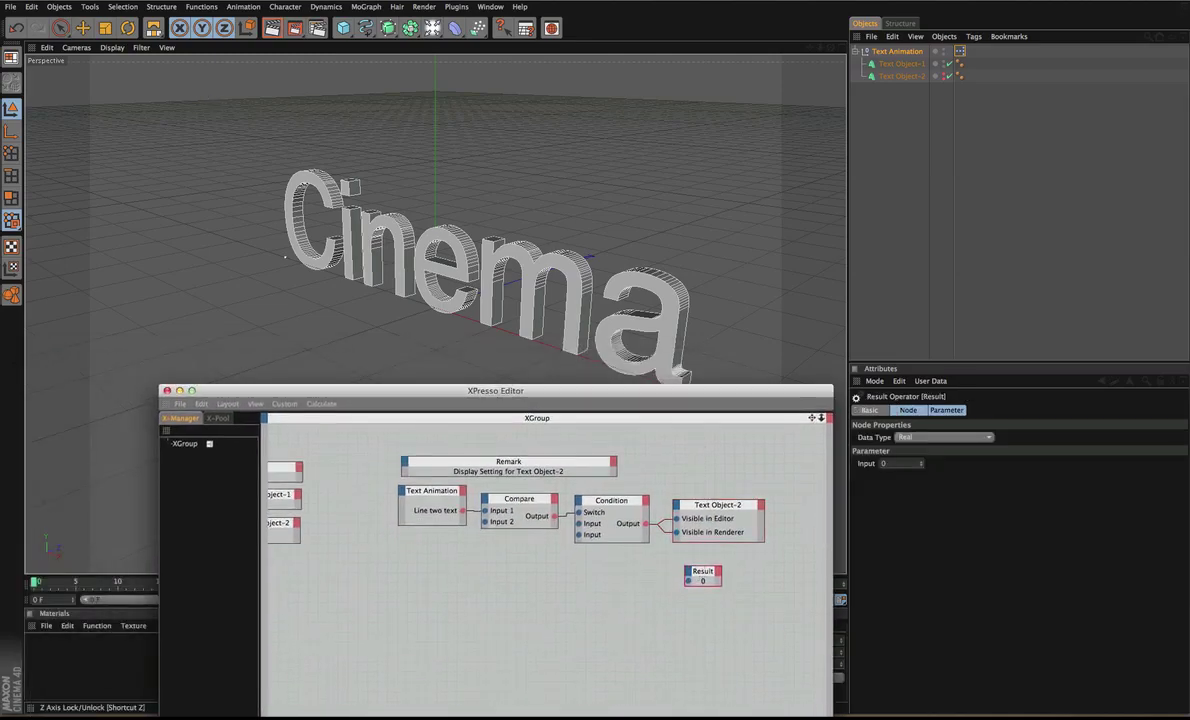
# Step: Add a Text spline to the scene, show its Object properties and select the content of its Text field
pyautogui.click(365, 27)
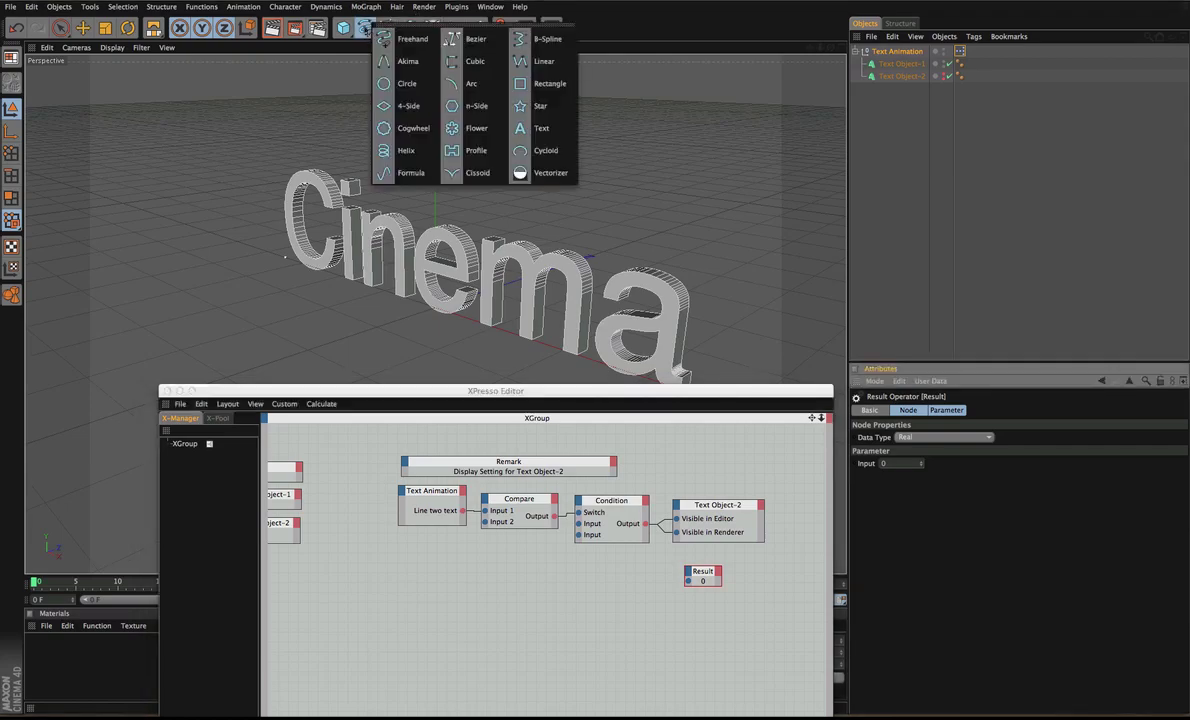
pyautogui.click(542, 128)
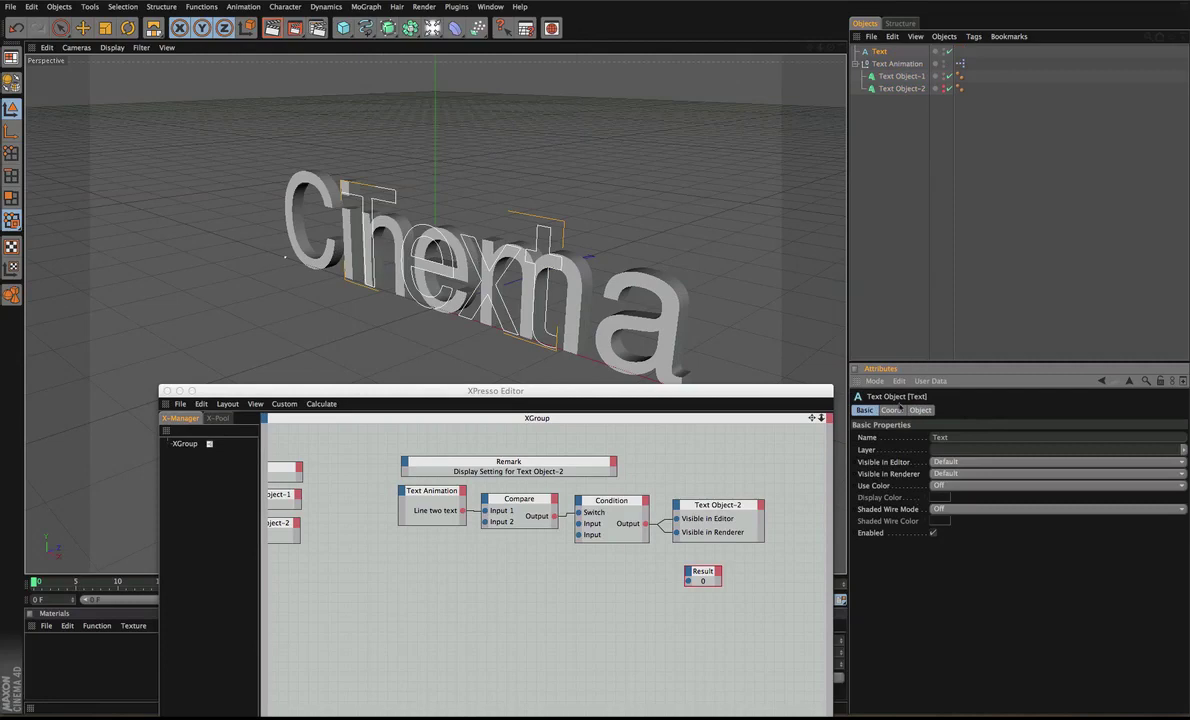
pyautogui.click(920, 410)
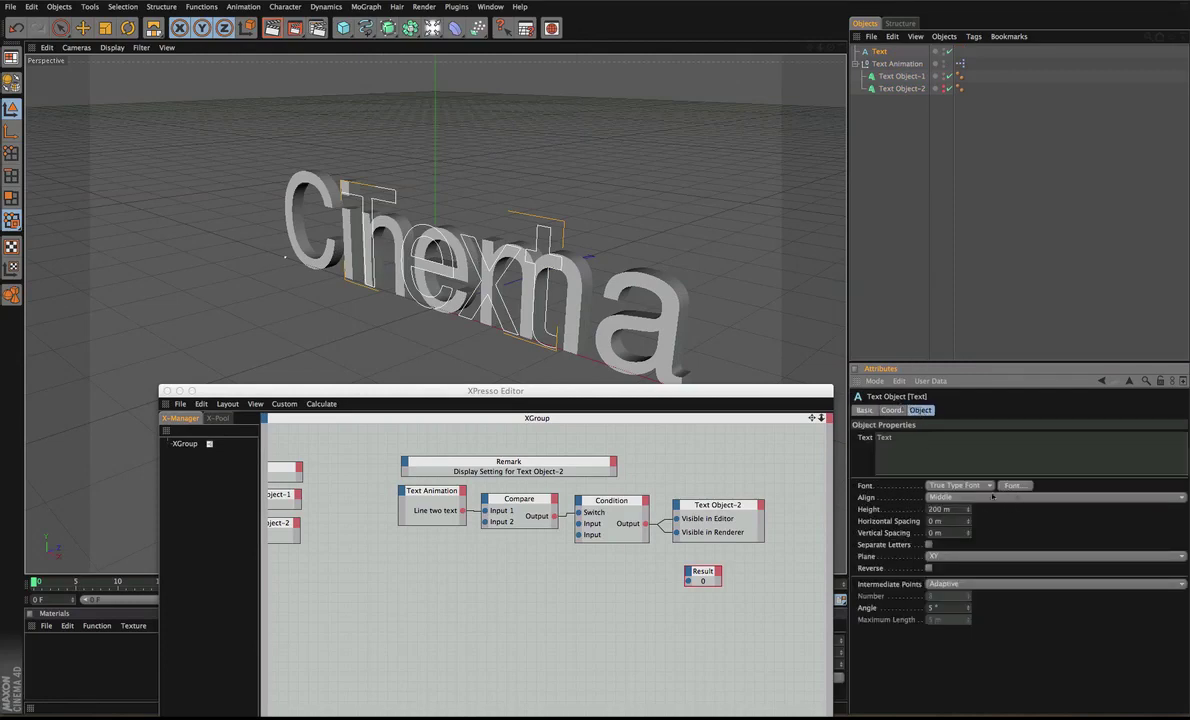
pyautogui.click(892, 438)
pyautogui.doubleClick(888, 437)
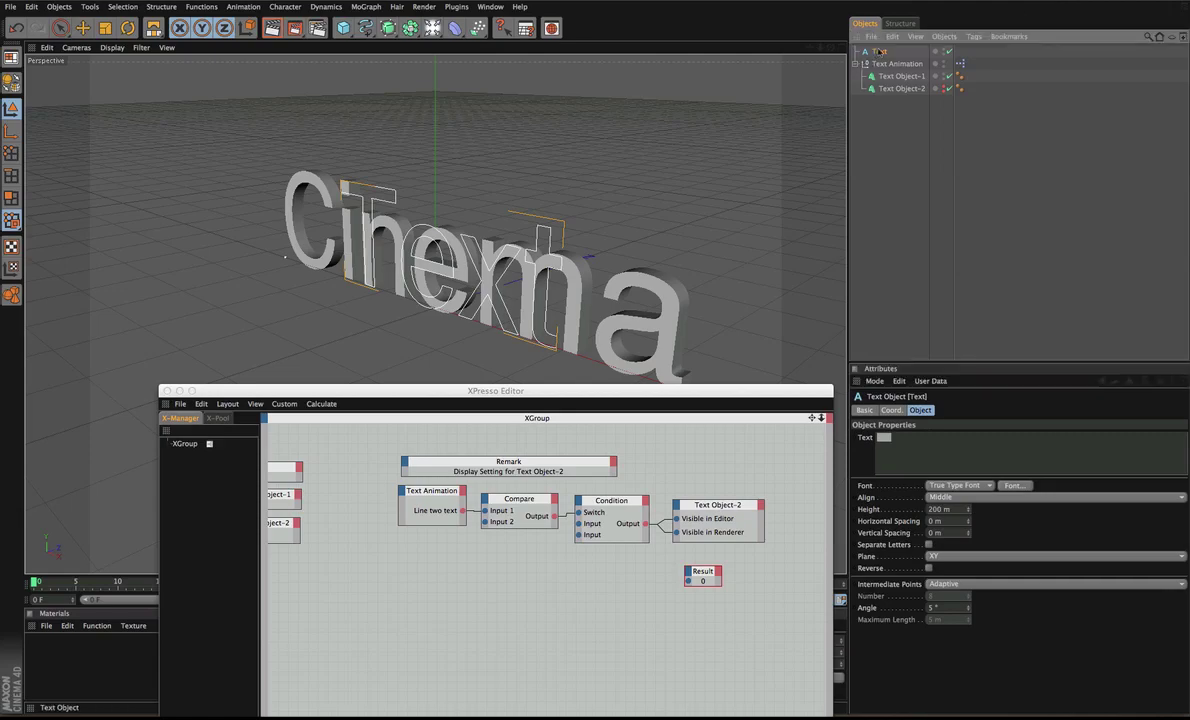
# Step: Add the Text spline to the XPresso graph as a node with a Text input port and place it below the Result node
pyautogui.moveTo(560, 603); pyautogui.dragTo(558, 598)
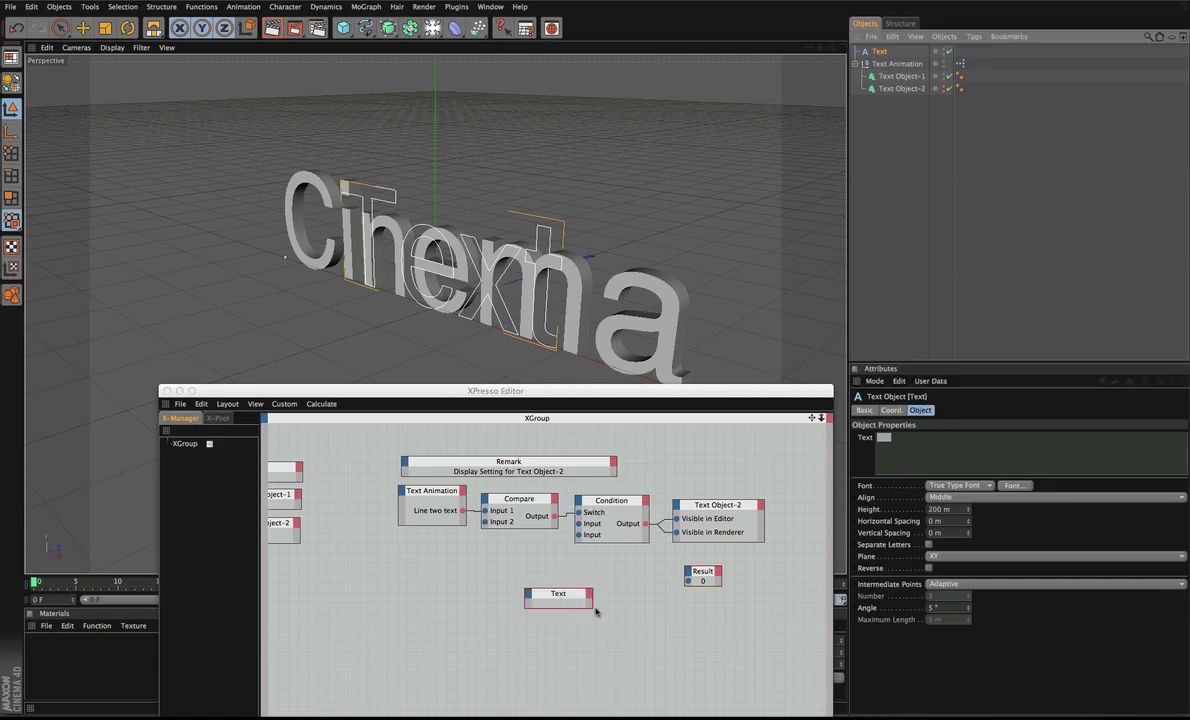
pyautogui.click(530, 594)
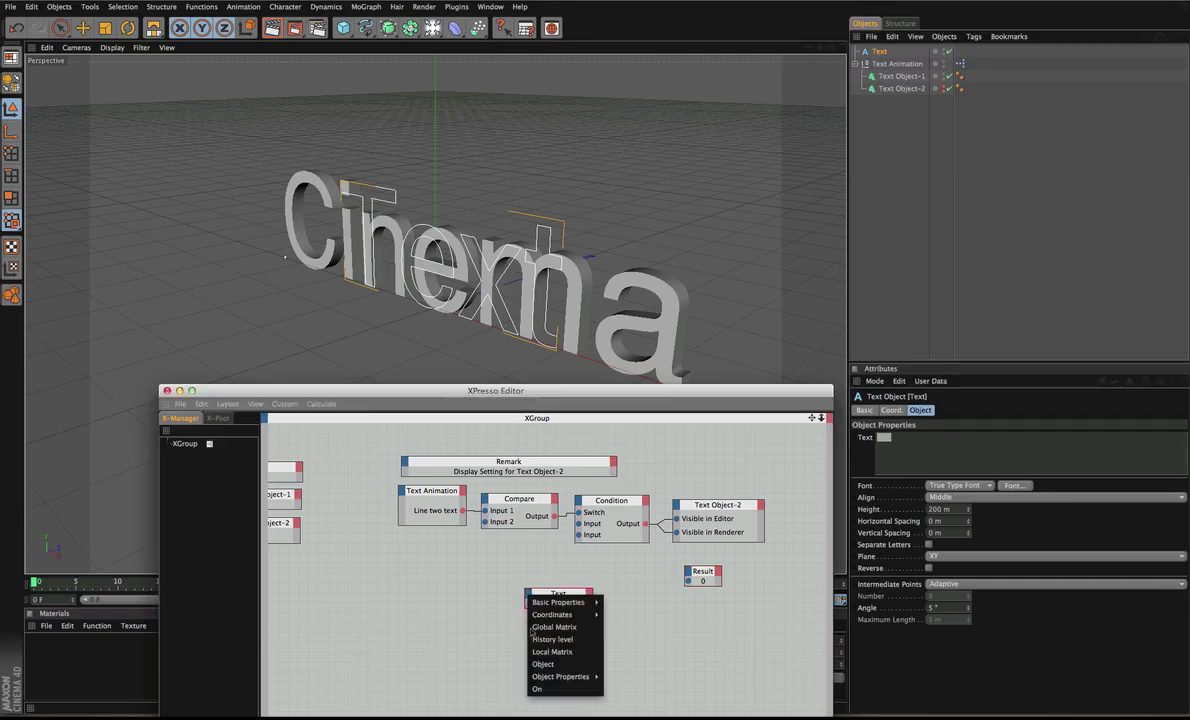
pyautogui.moveTo(575, 680)
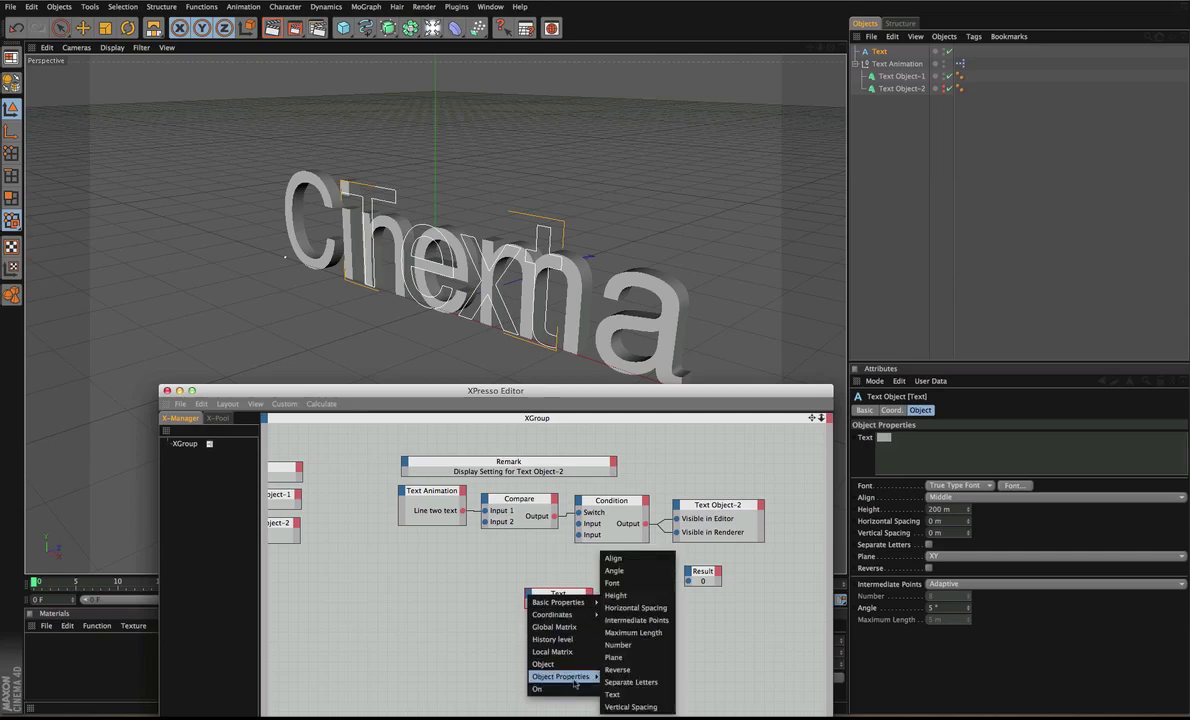
pyautogui.click(626, 695)
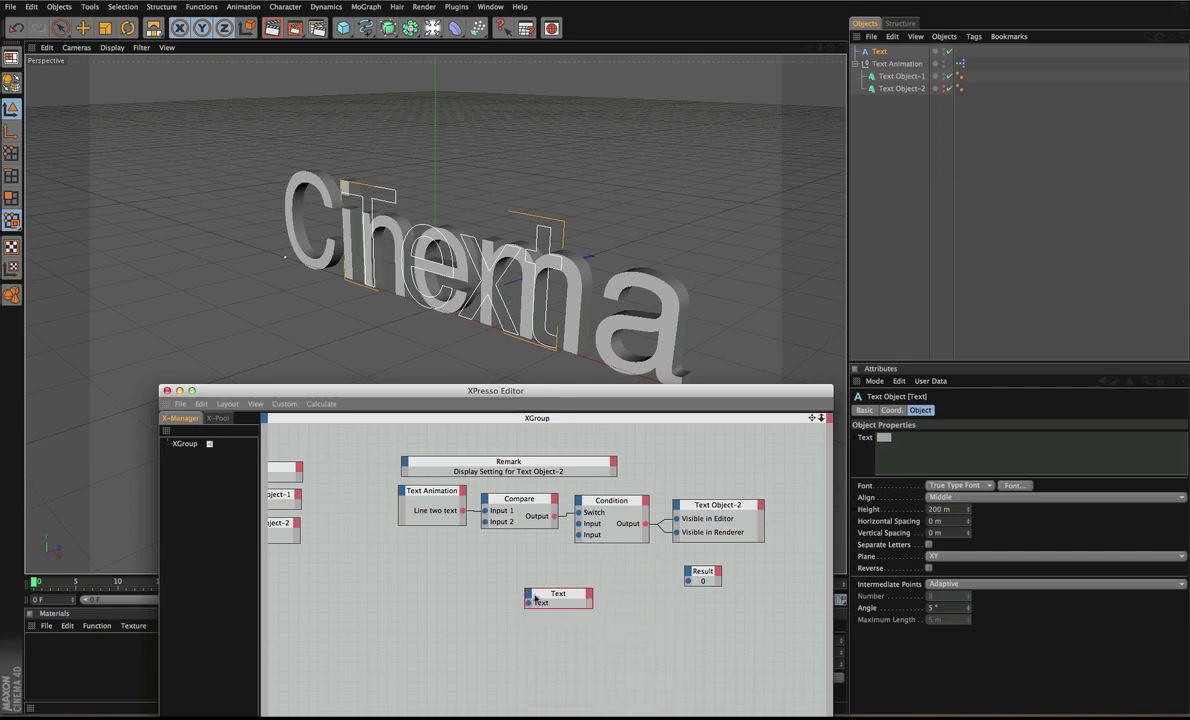
pyautogui.moveTo(561, 596); pyautogui.dragTo(719, 621)
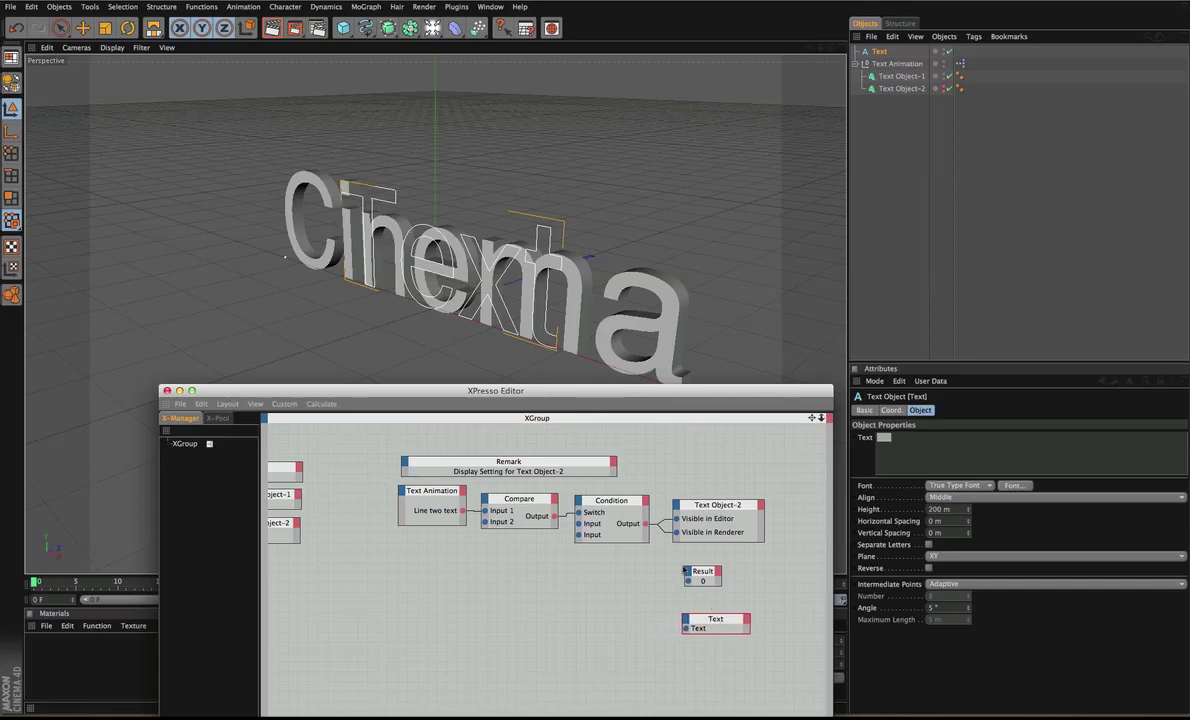
# Step: Connect the Condition node's Output to the Text node's Text input and delete the Result node
pyautogui.moveTo(645, 523); pyautogui.dragTo(686, 628)
pyautogui.click(705, 628)
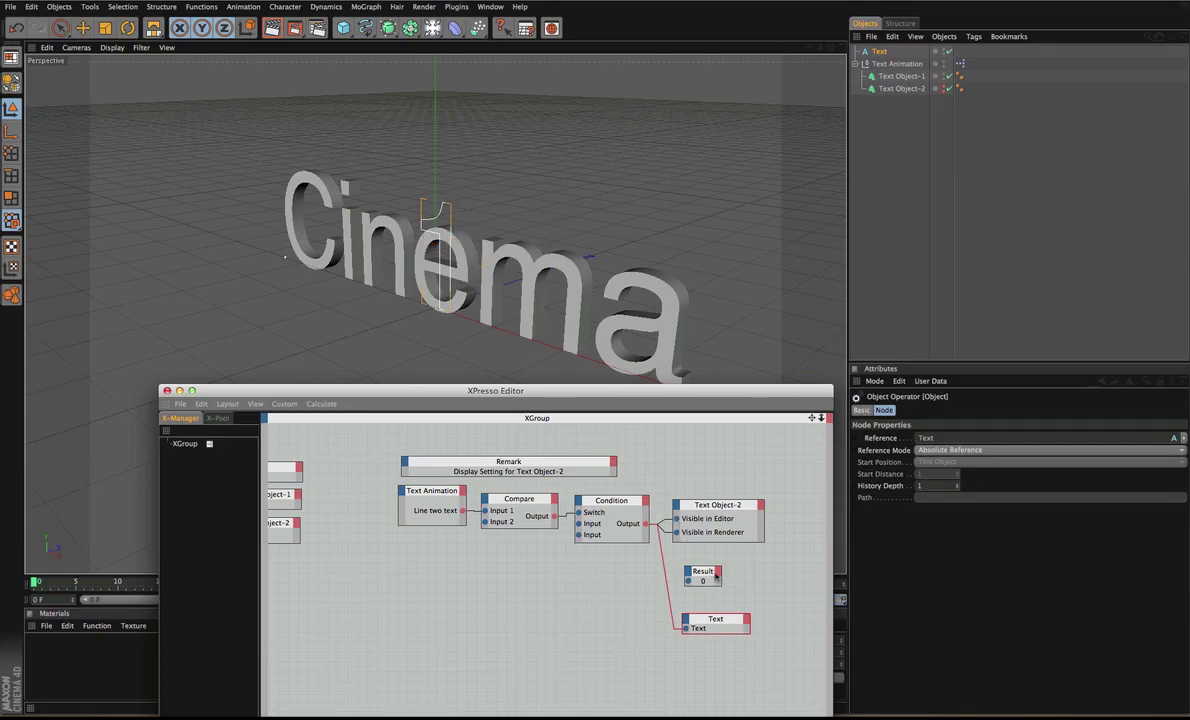
pyautogui.click(686, 586)
pyautogui.press('Delete')
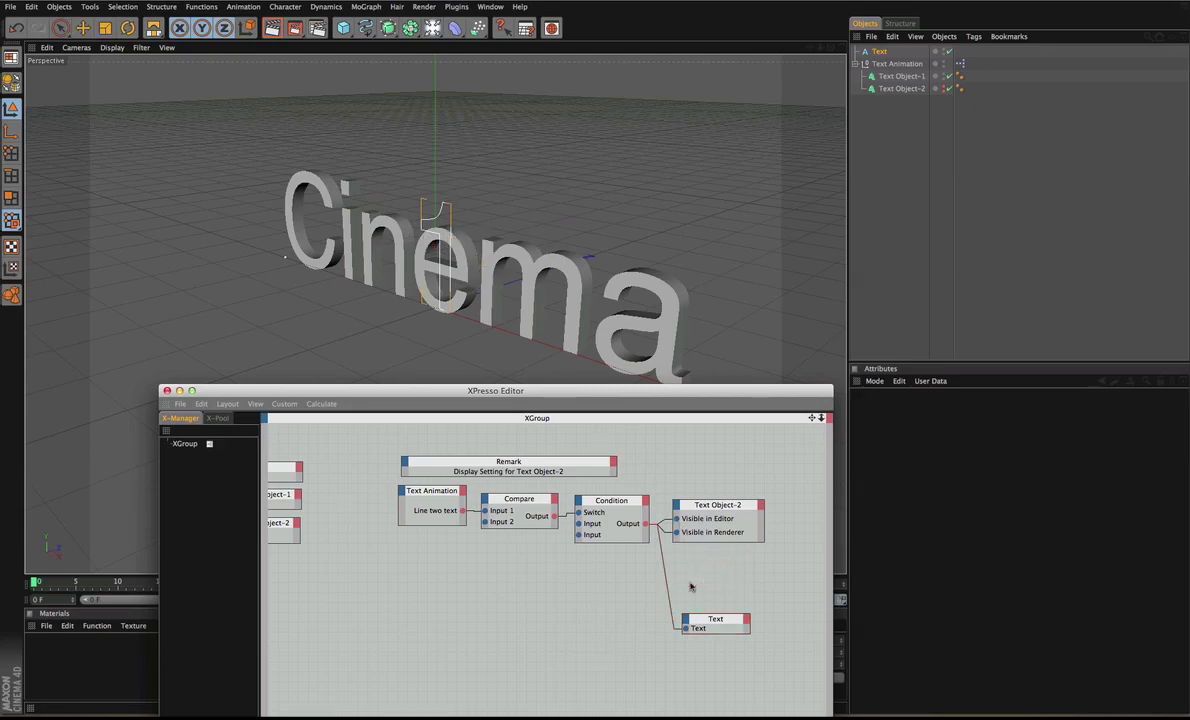
# Step: Render the perspective view and move the Text node up to just below the Text Object-2 node
pyautogui.click(458, 250)
pyautogui.press('super+r')
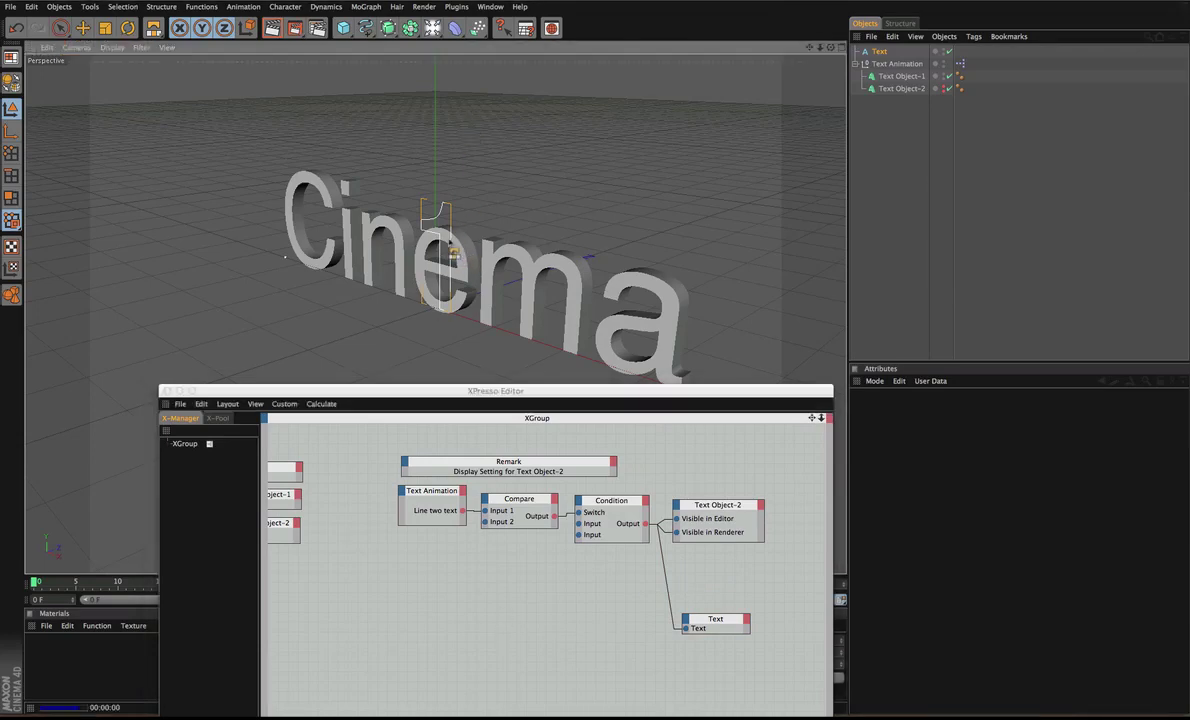
pyautogui.click(656, 594)
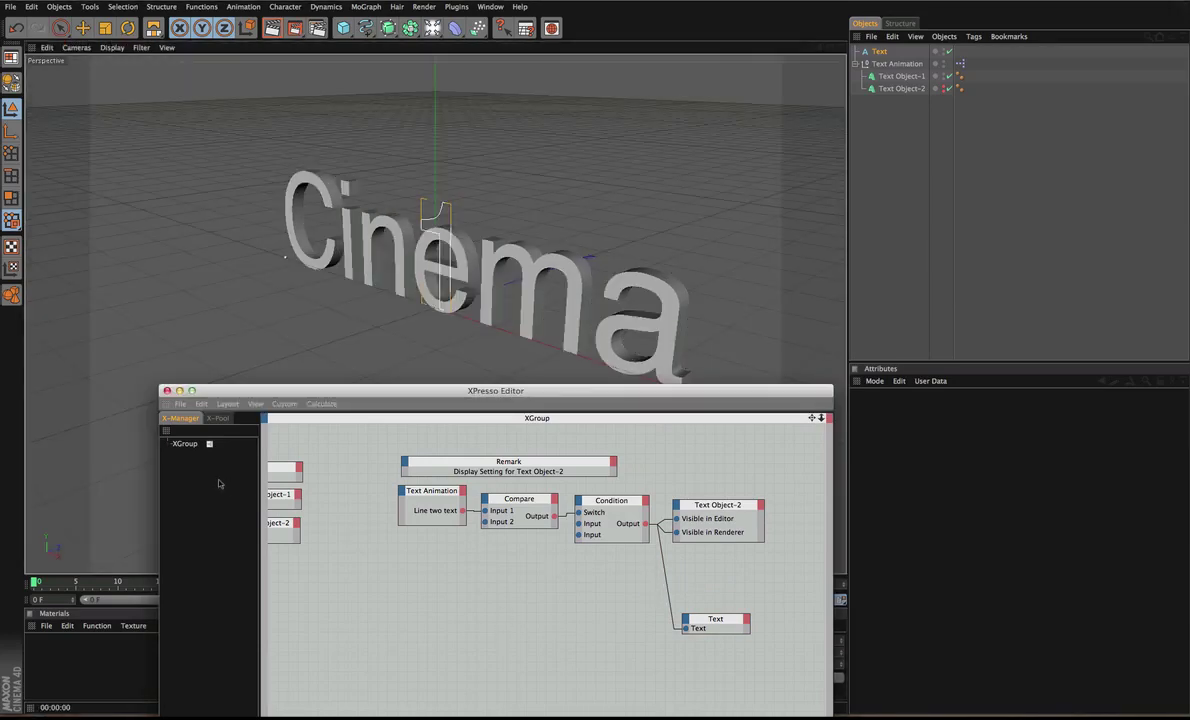
pyautogui.moveTo(728, 623); pyautogui.dragTo(712, 573)
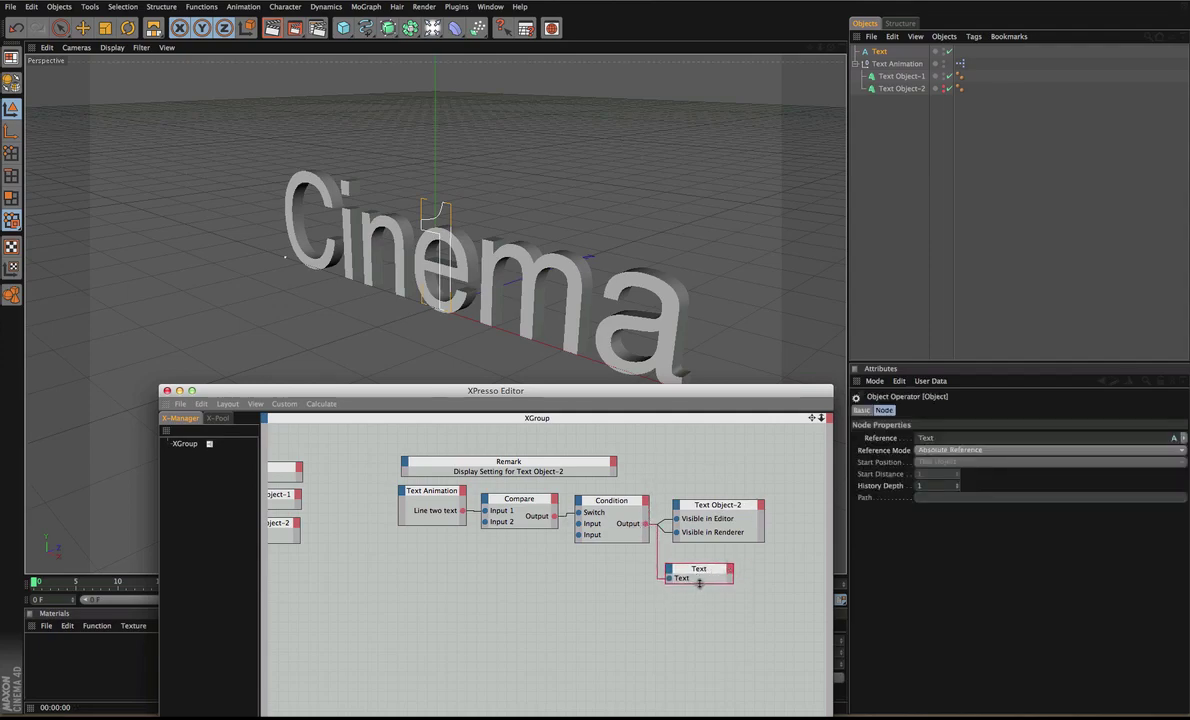
# Step: Check the Text spline's value, enter dsfg as test text for the Text Animation null's Line two text, and clear the field again
pyautogui.click(879, 52)
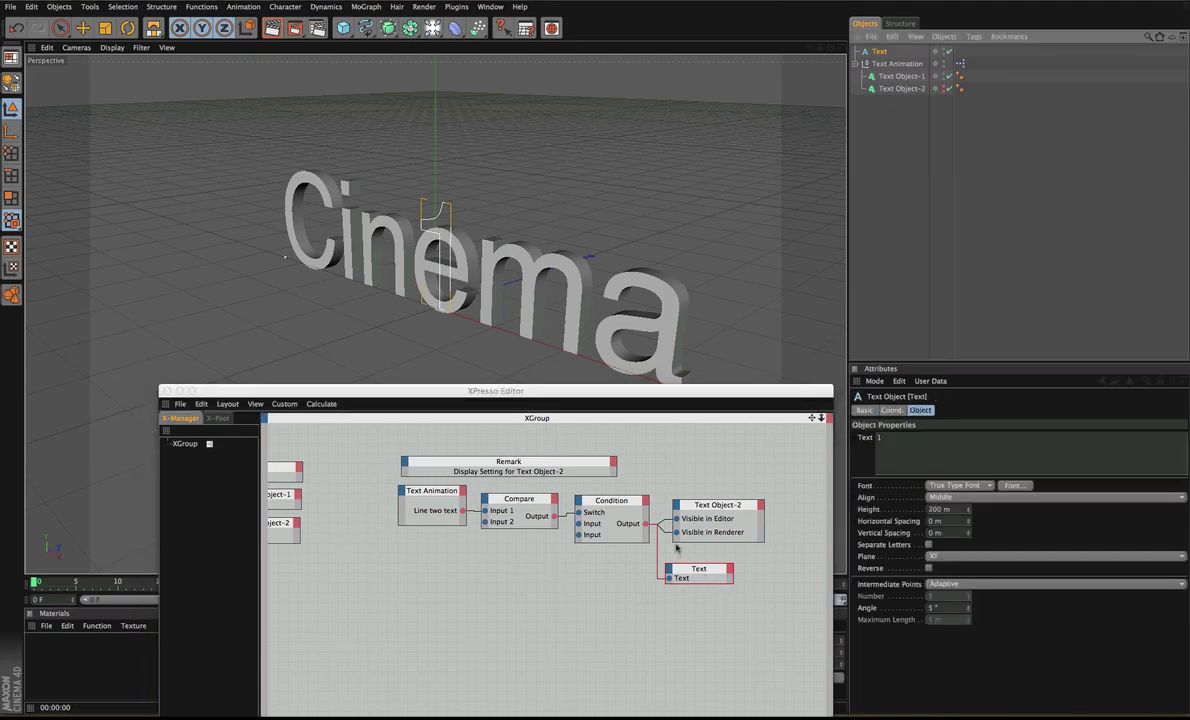
pyautogui.click(895, 63)
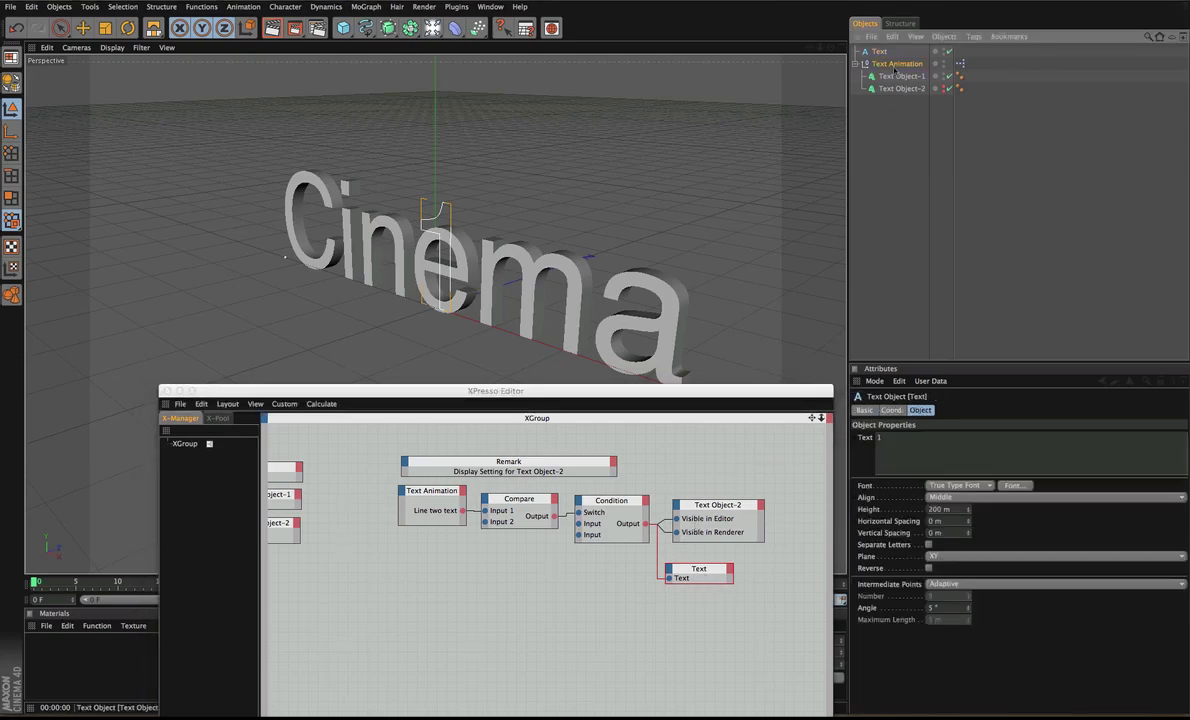
pyautogui.click(924, 511)
pyautogui.write('dsf')
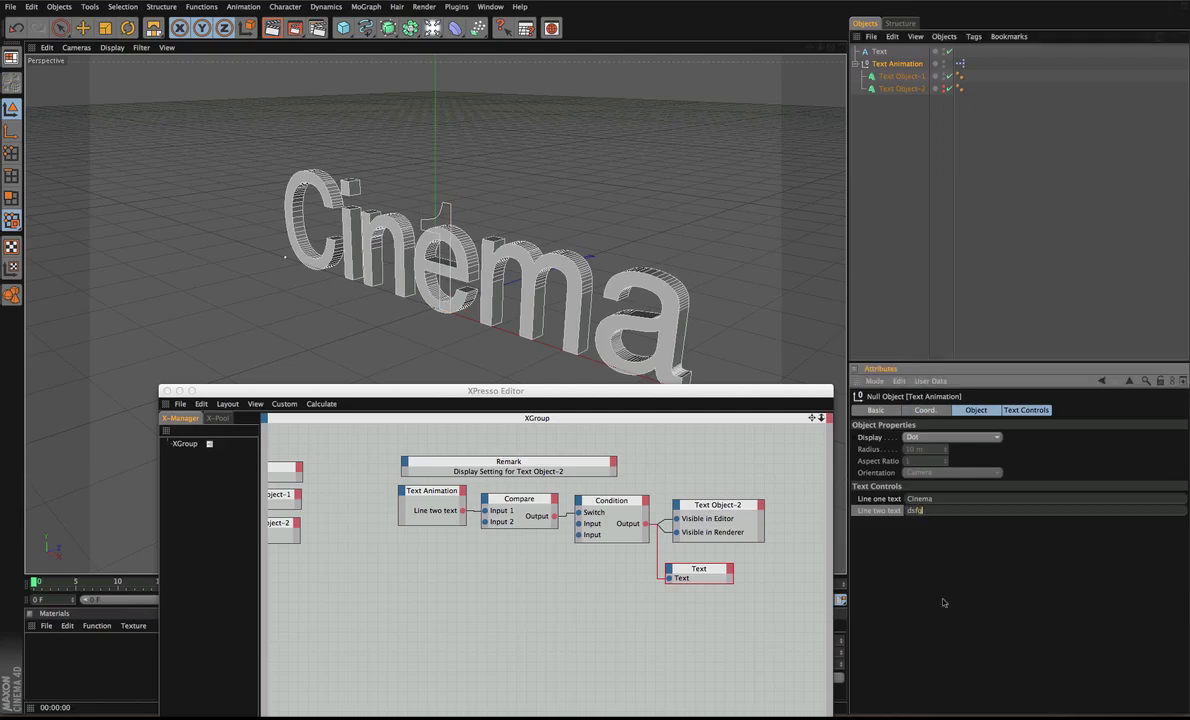
pyautogui.write('g')
pyautogui.press('Return')
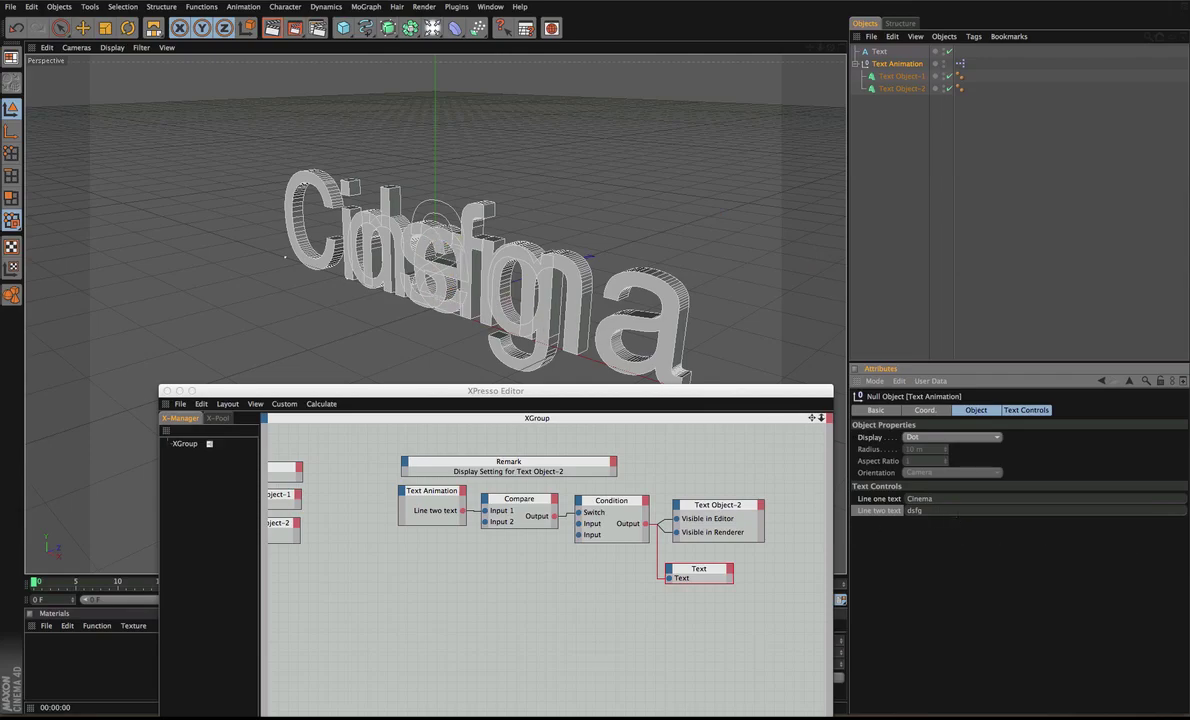
pyautogui.press('Return')
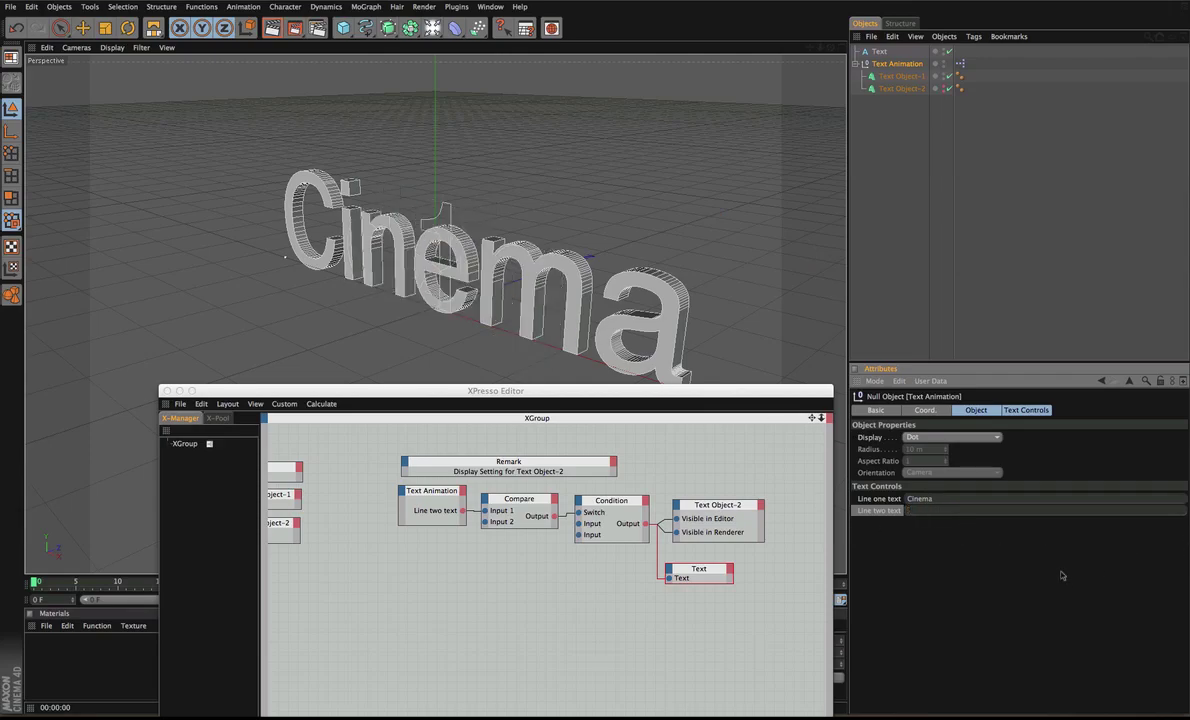
# Step: Hide the Text spline and make it a child of the Text Animation null
pyautogui.click(879, 51)
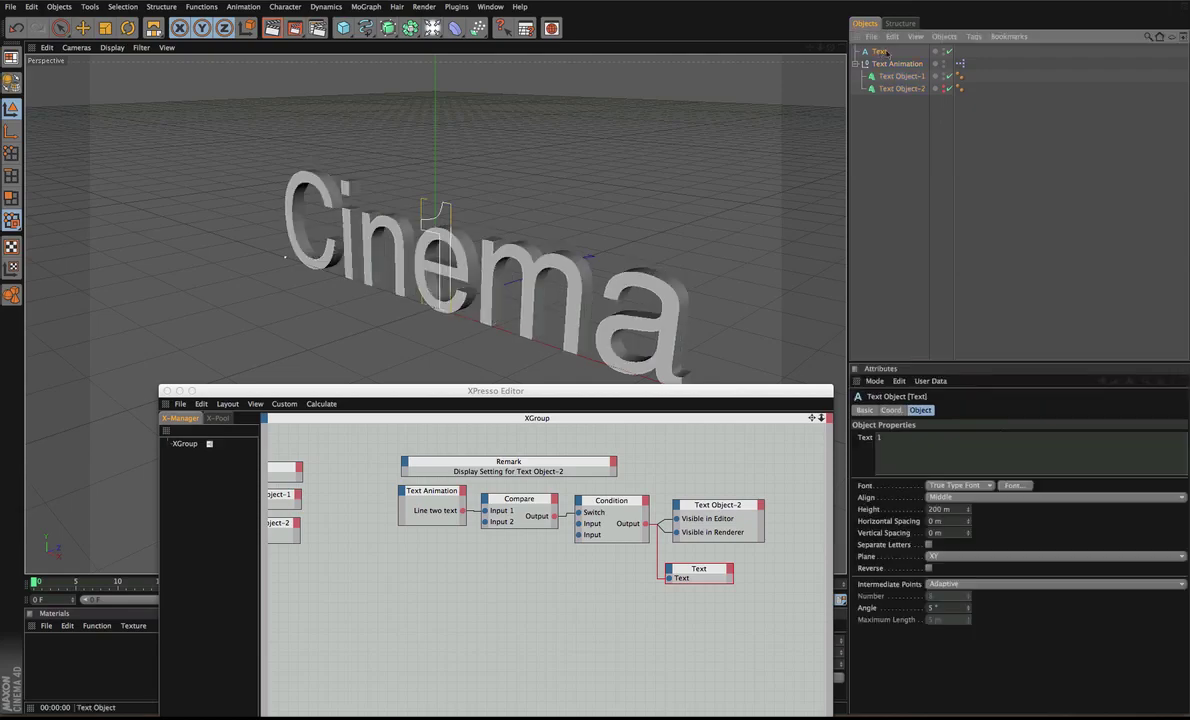
pyautogui.click(945, 50)
pyautogui.moveTo(882, 64); pyautogui.dragTo(884, 63)
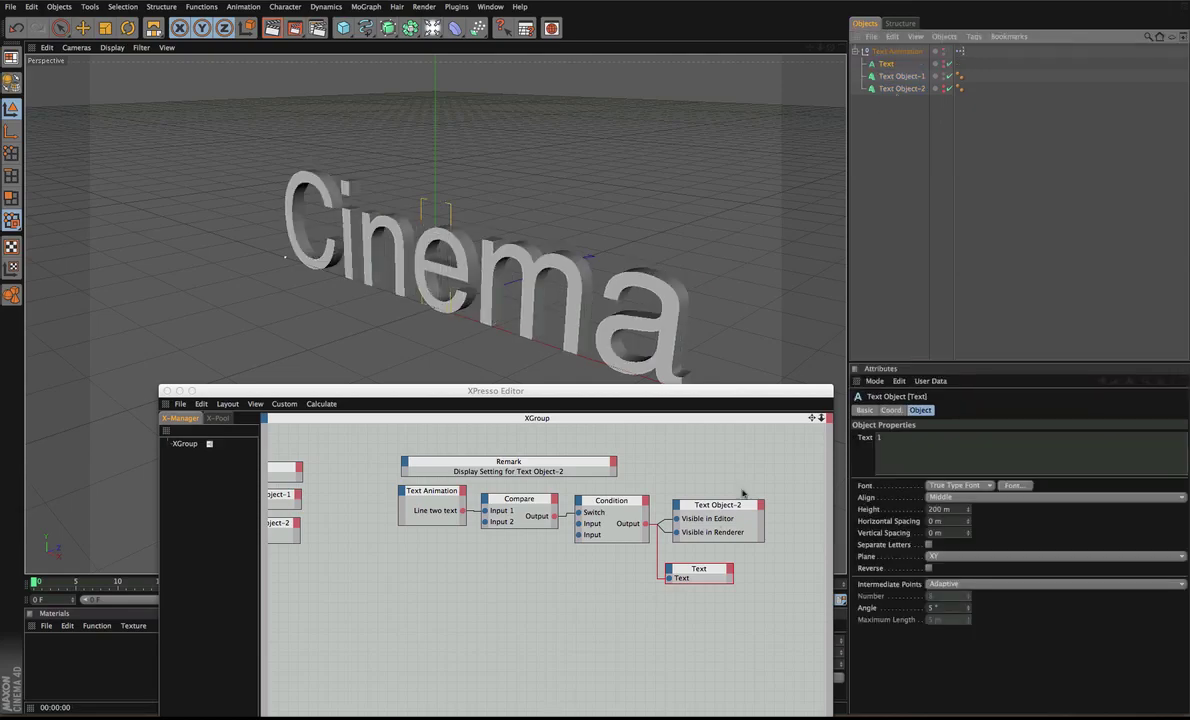